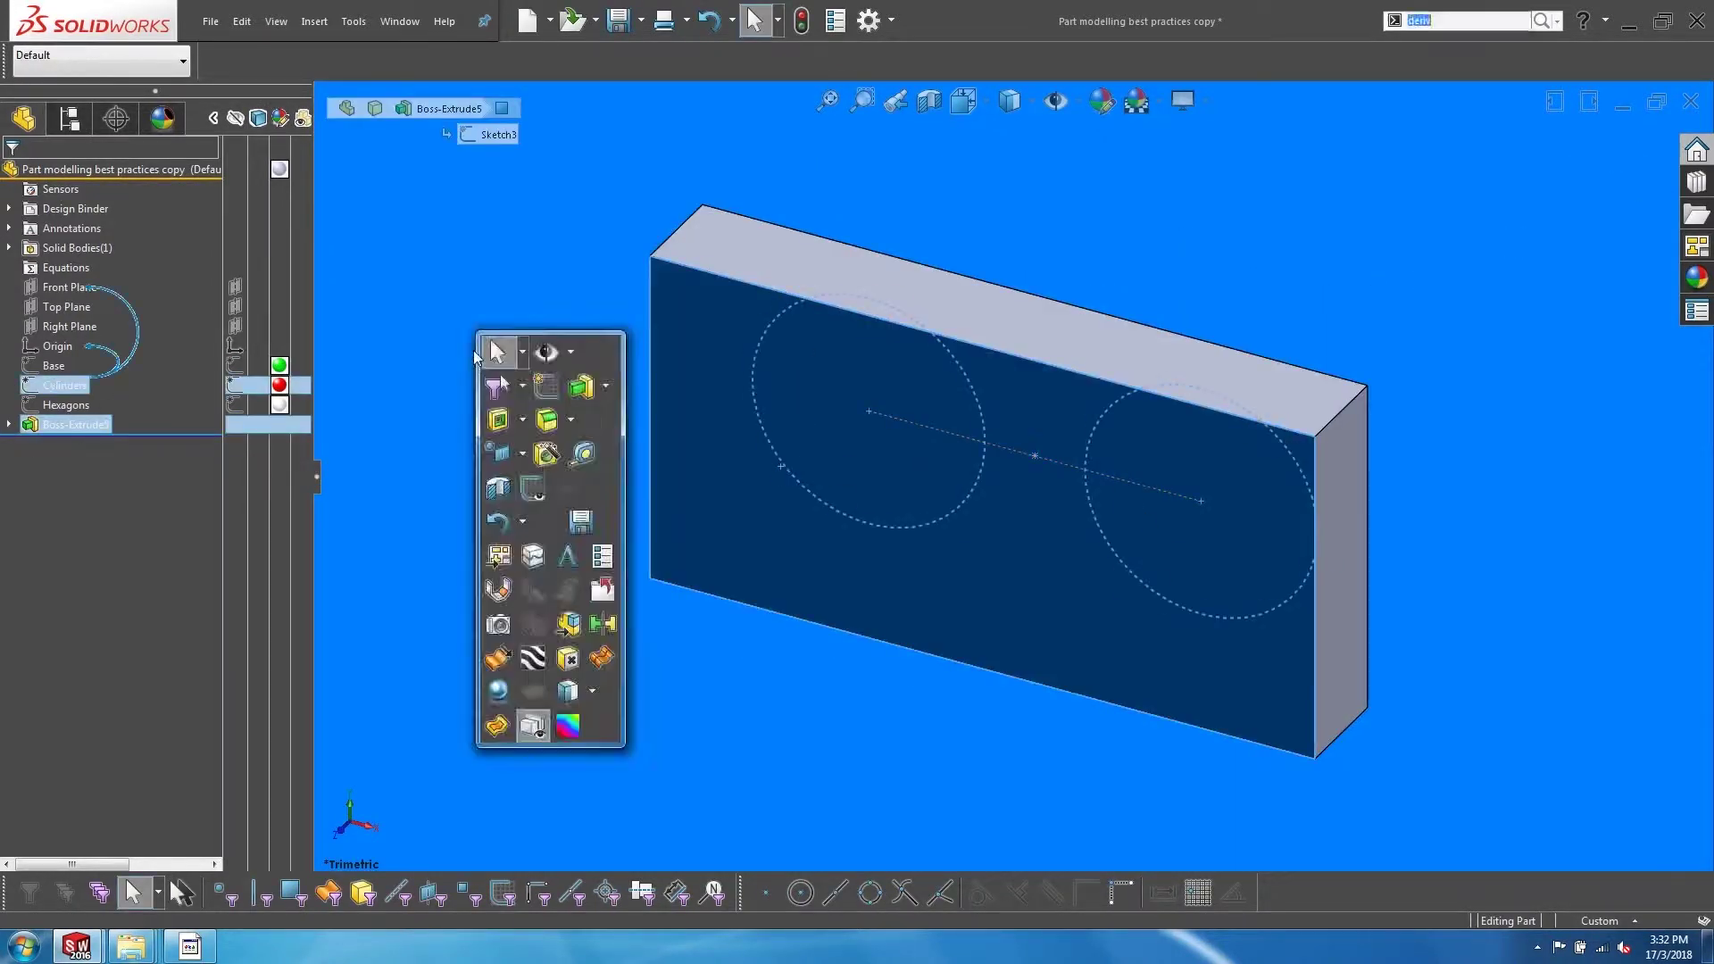
Examine the finished part, its Front Plane dependencies, and the Base, Cylinders and Hexagons layout sketches from several angles.
left_click(509, 489)
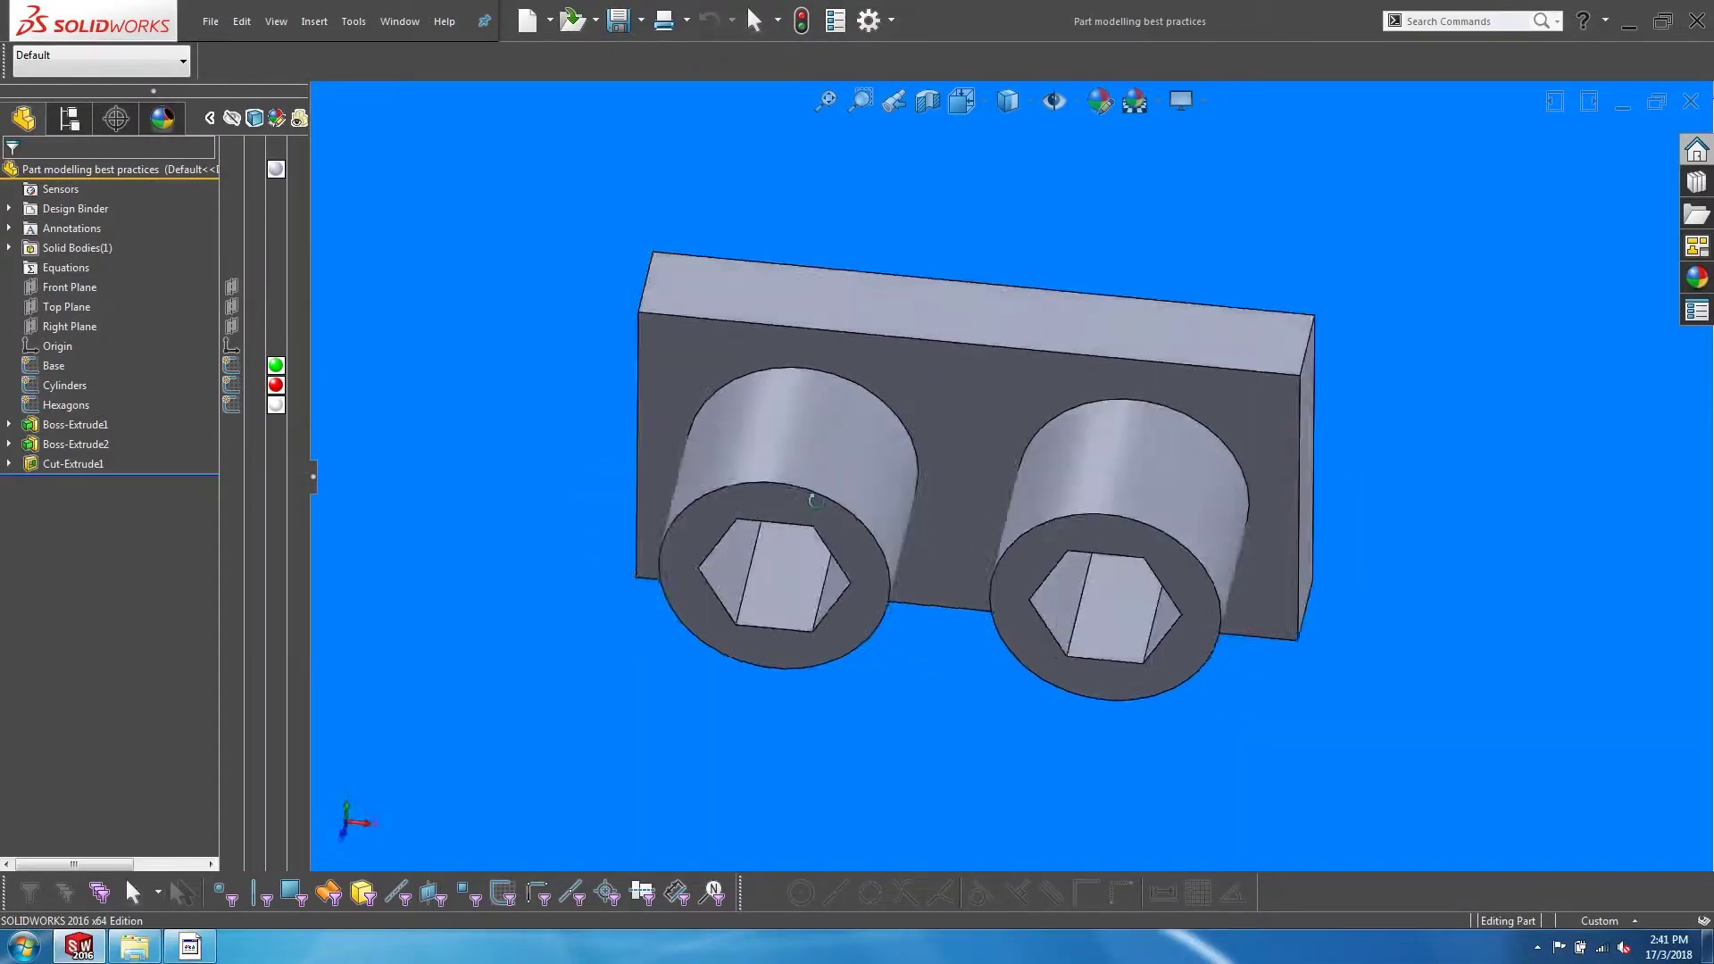
middle_click_drag(787, 558, 1003, 464)
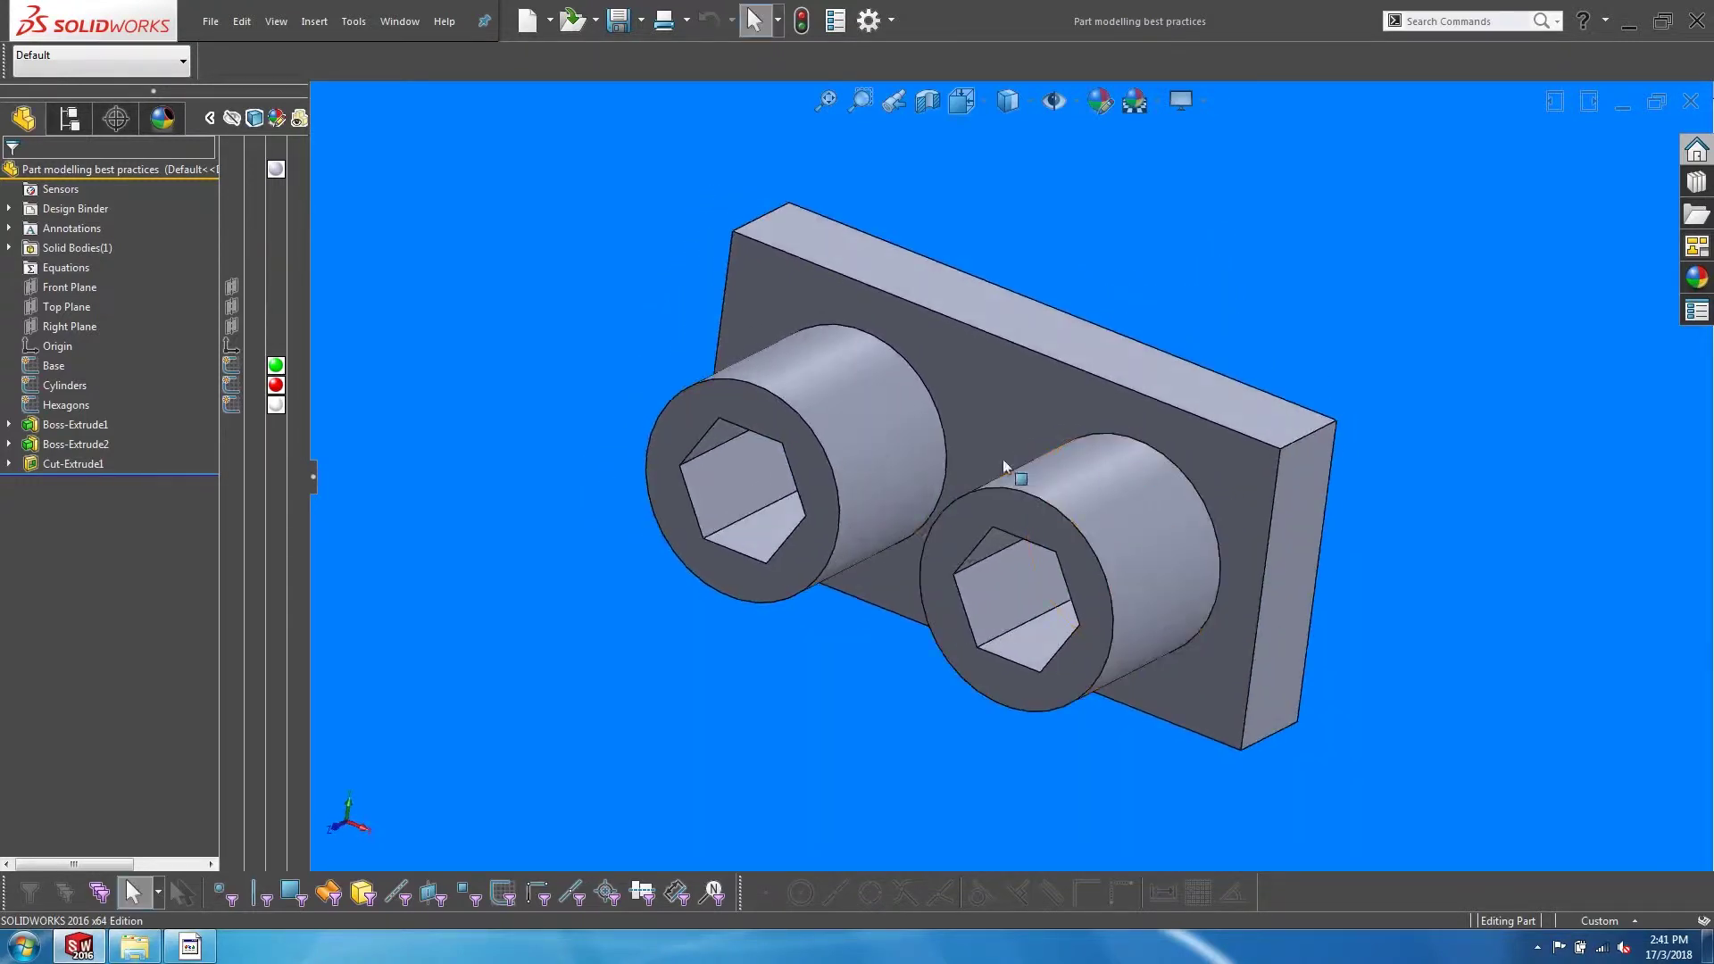
middle_click_drag(734, 438, 660, 363)
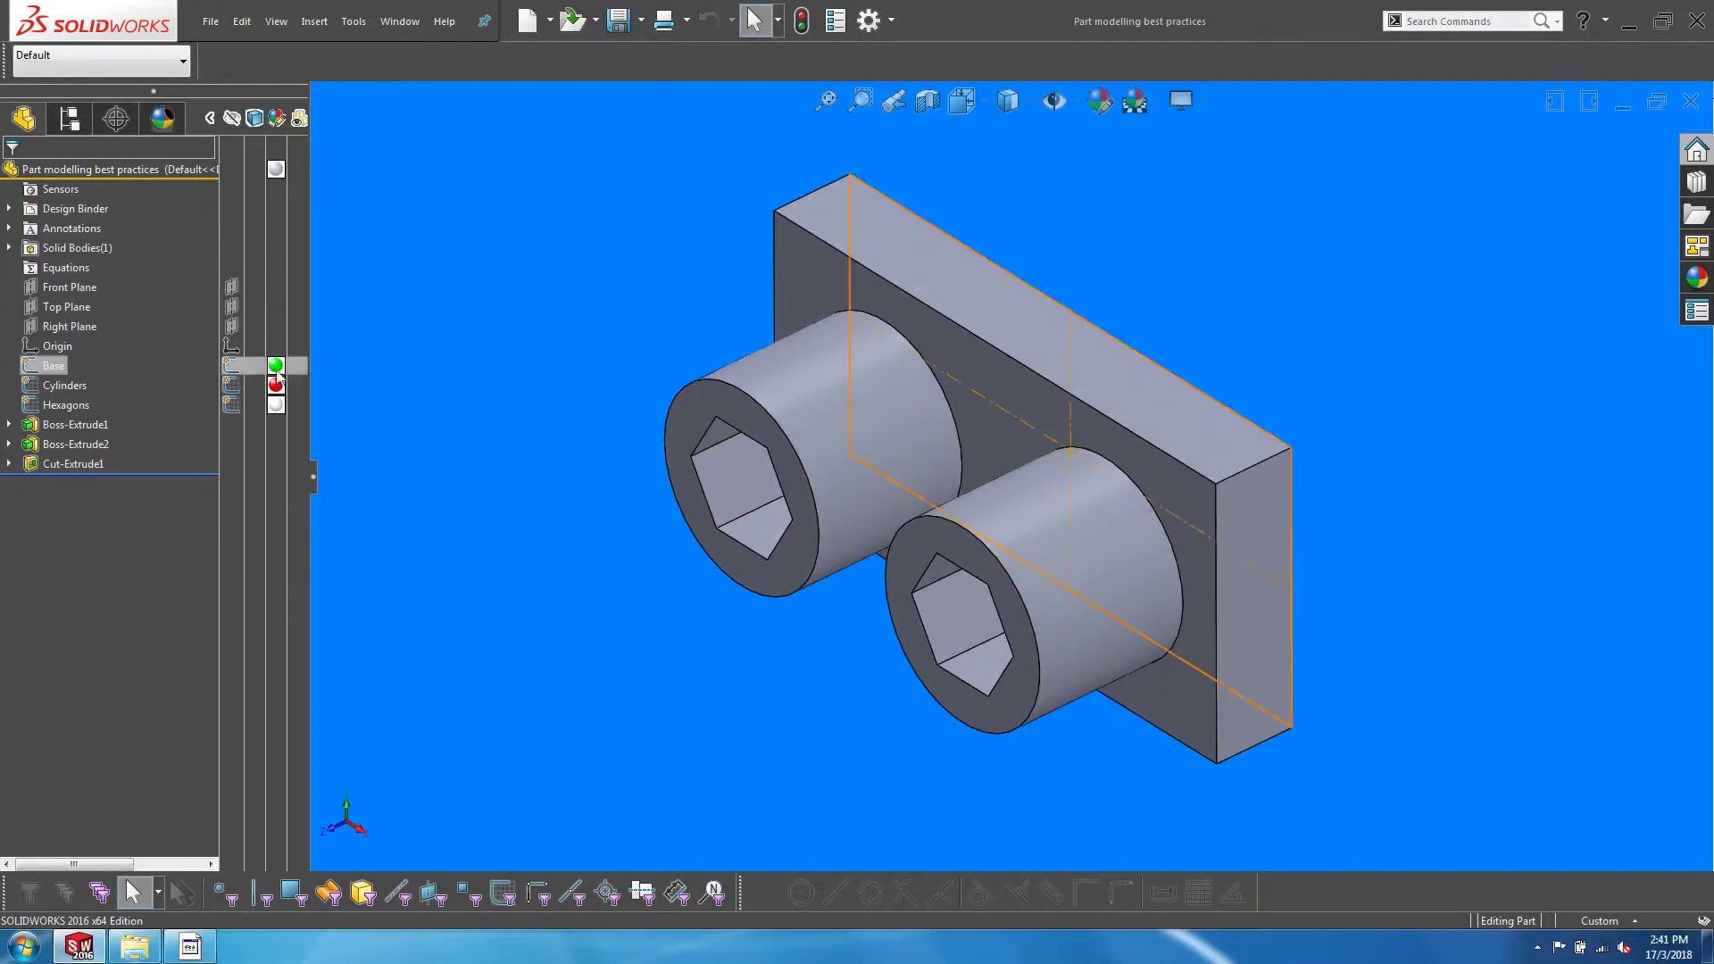
left_click(64, 288)
mouse_move(62, 287)
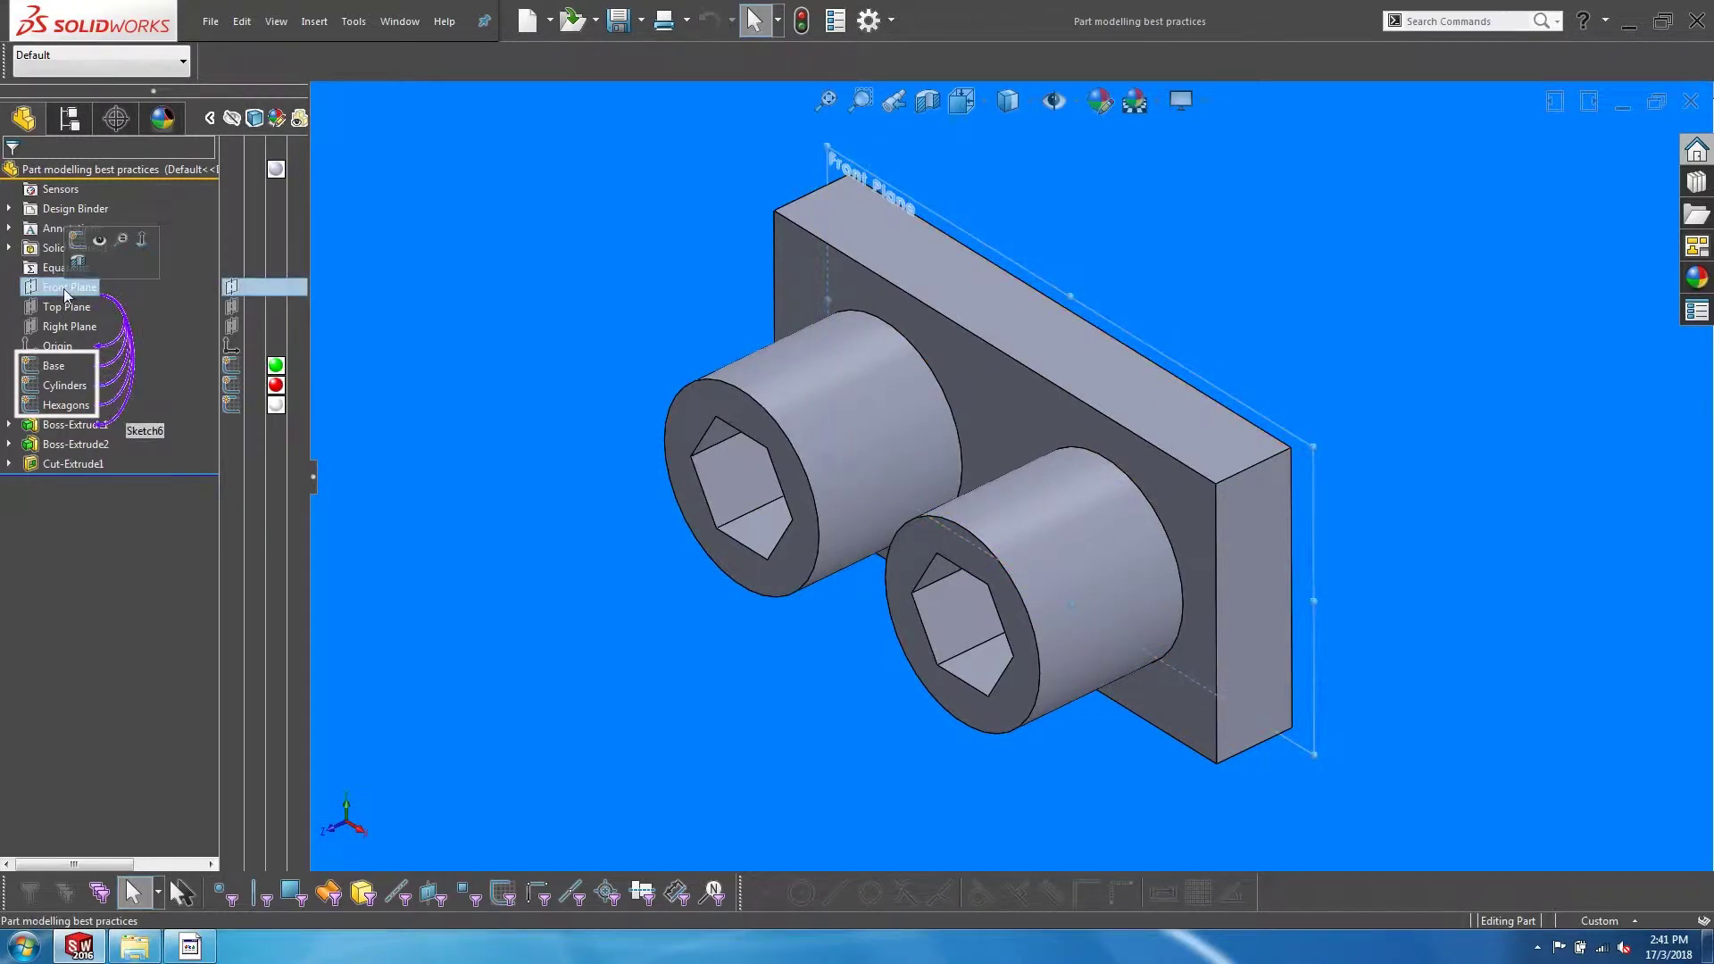
left_click(457, 348)
mouse_move(582, 344)
middle_mouse_down()
mouse_move(832, 357)
mouse_move(947, 472)
mouse_move(767, 495)
mouse_move(682, 484)
middle_mouse_up()
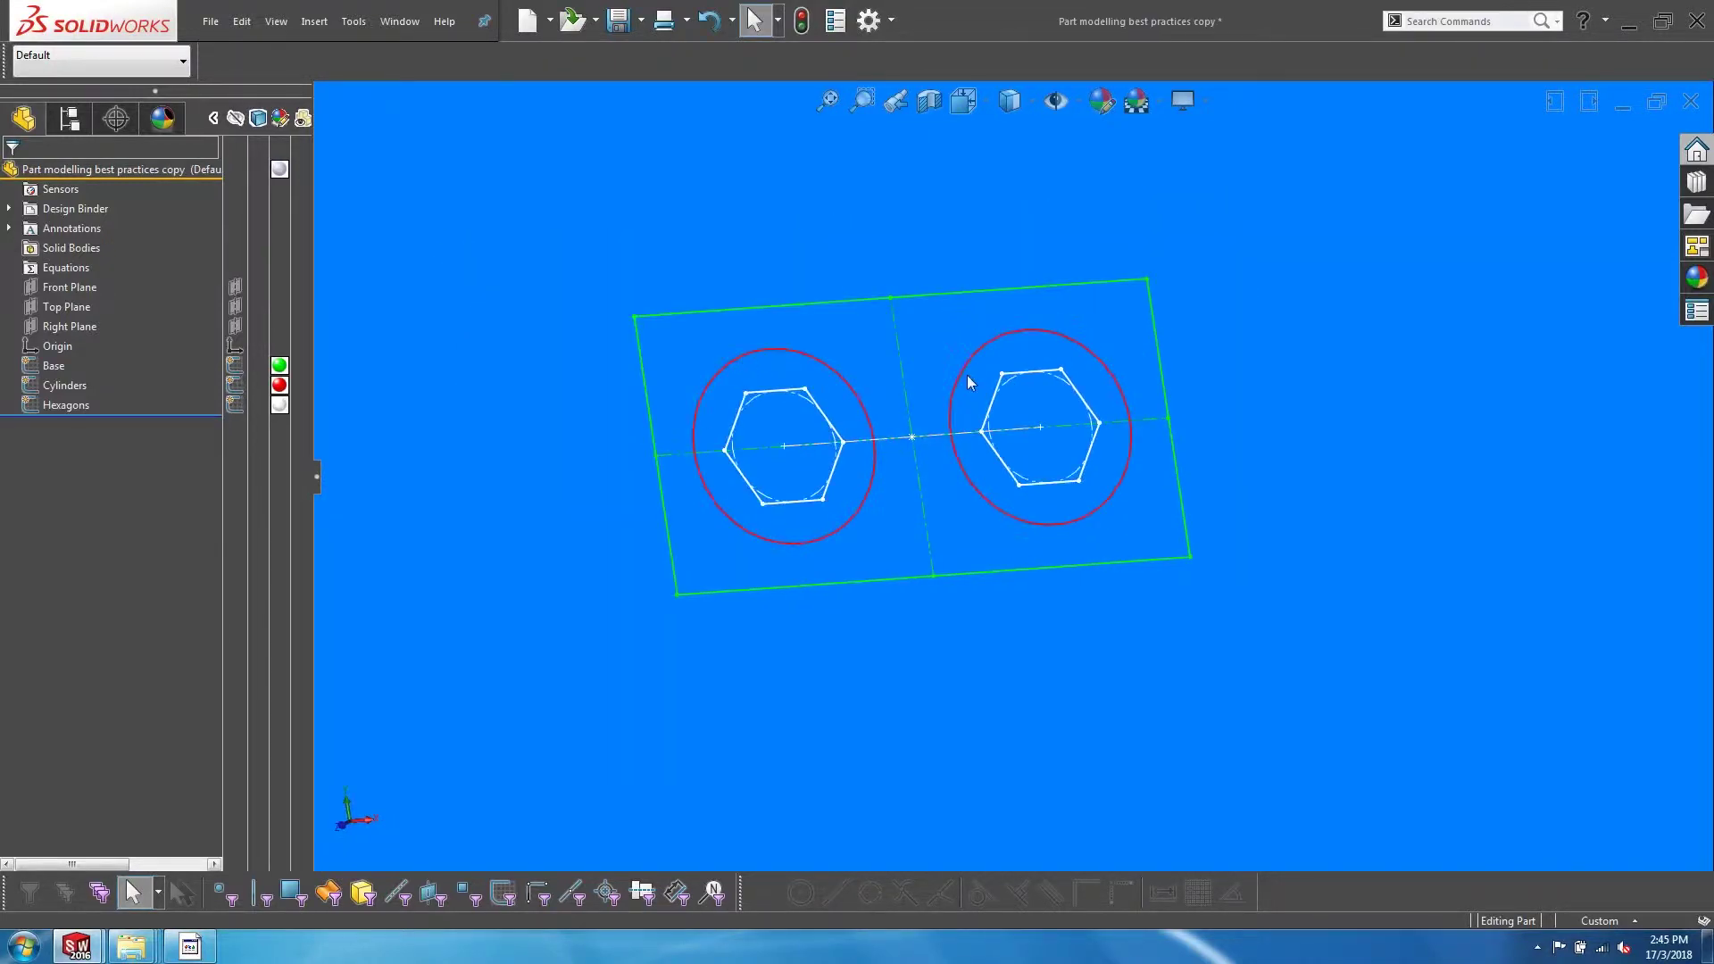
mouse_move(966, 374)
middle_mouse_down()
mouse_move(866, 503)
mouse_move(830, 383)
mouse_move(1111, 429)
mouse_move(786, 397)
mouse_move(793, 539)
mouse_move(826, 547)
mouse_move(658, 389)
mouse_move(1132, 433)
mouse_move(1059, 606)
mouse_move(1048, 700)
mouse_move(1037, 566)
middle_mouse_up()
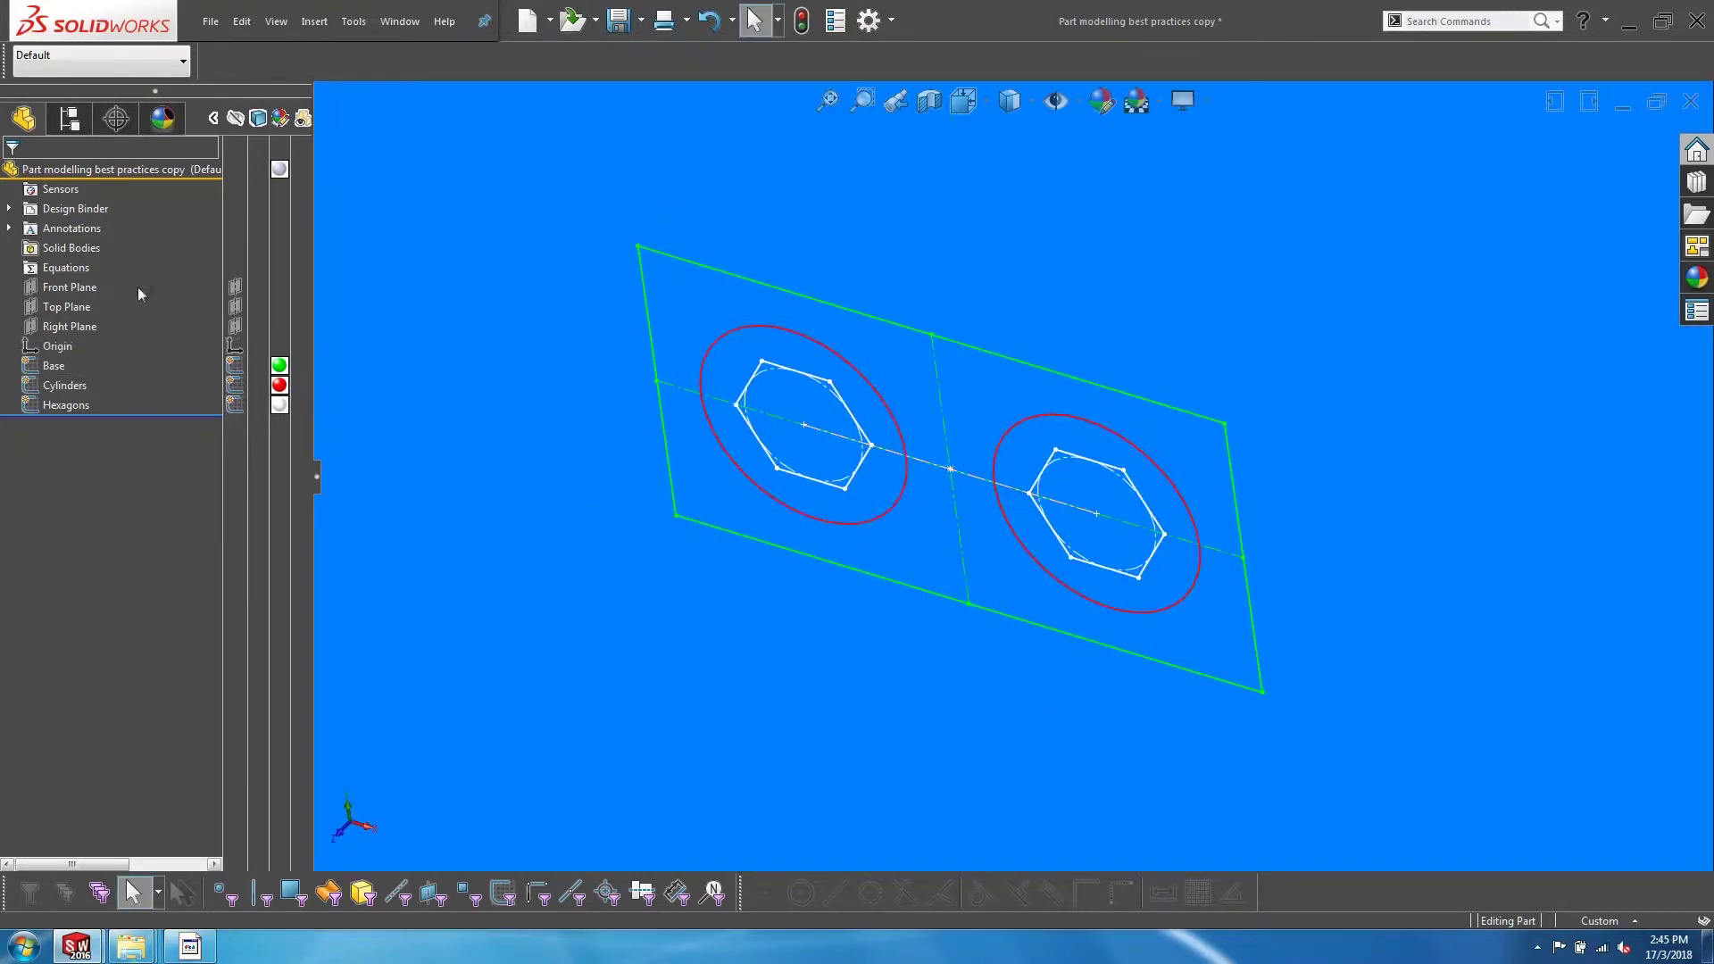
left_click(72, 286)
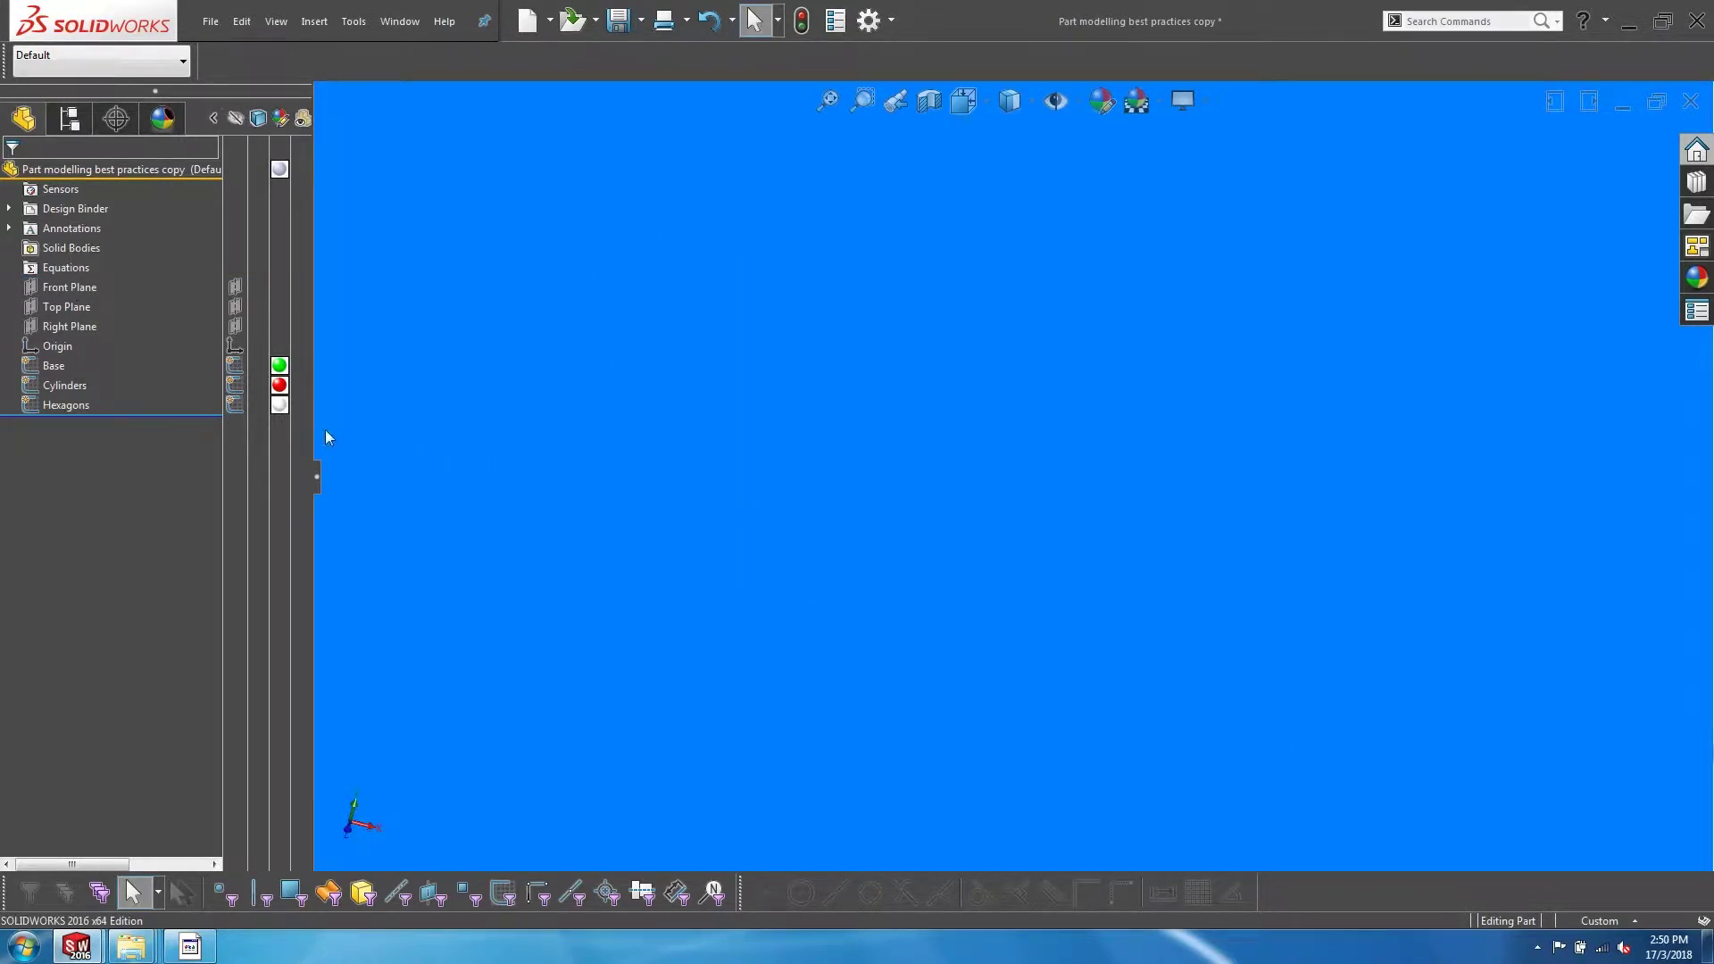
Extrude the Base sketch 15 mm as a blind boss and expand the new feature to check its sketch.
left_click(55, 366)
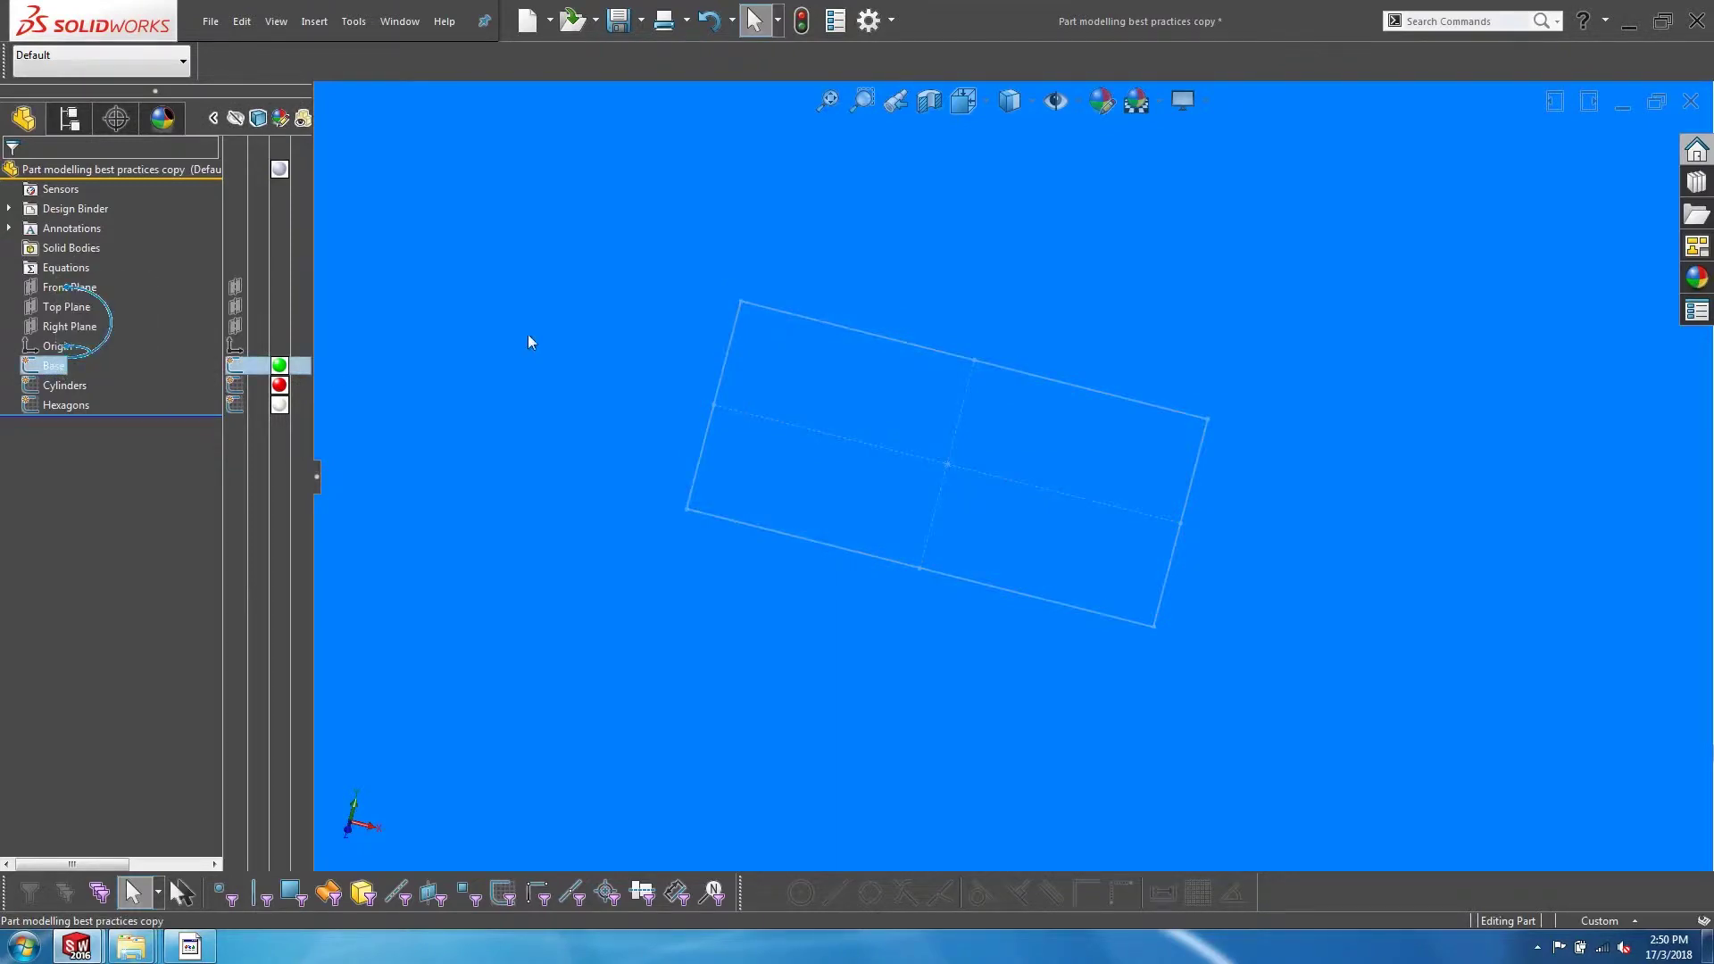
key("s")
left_click(639, 469)
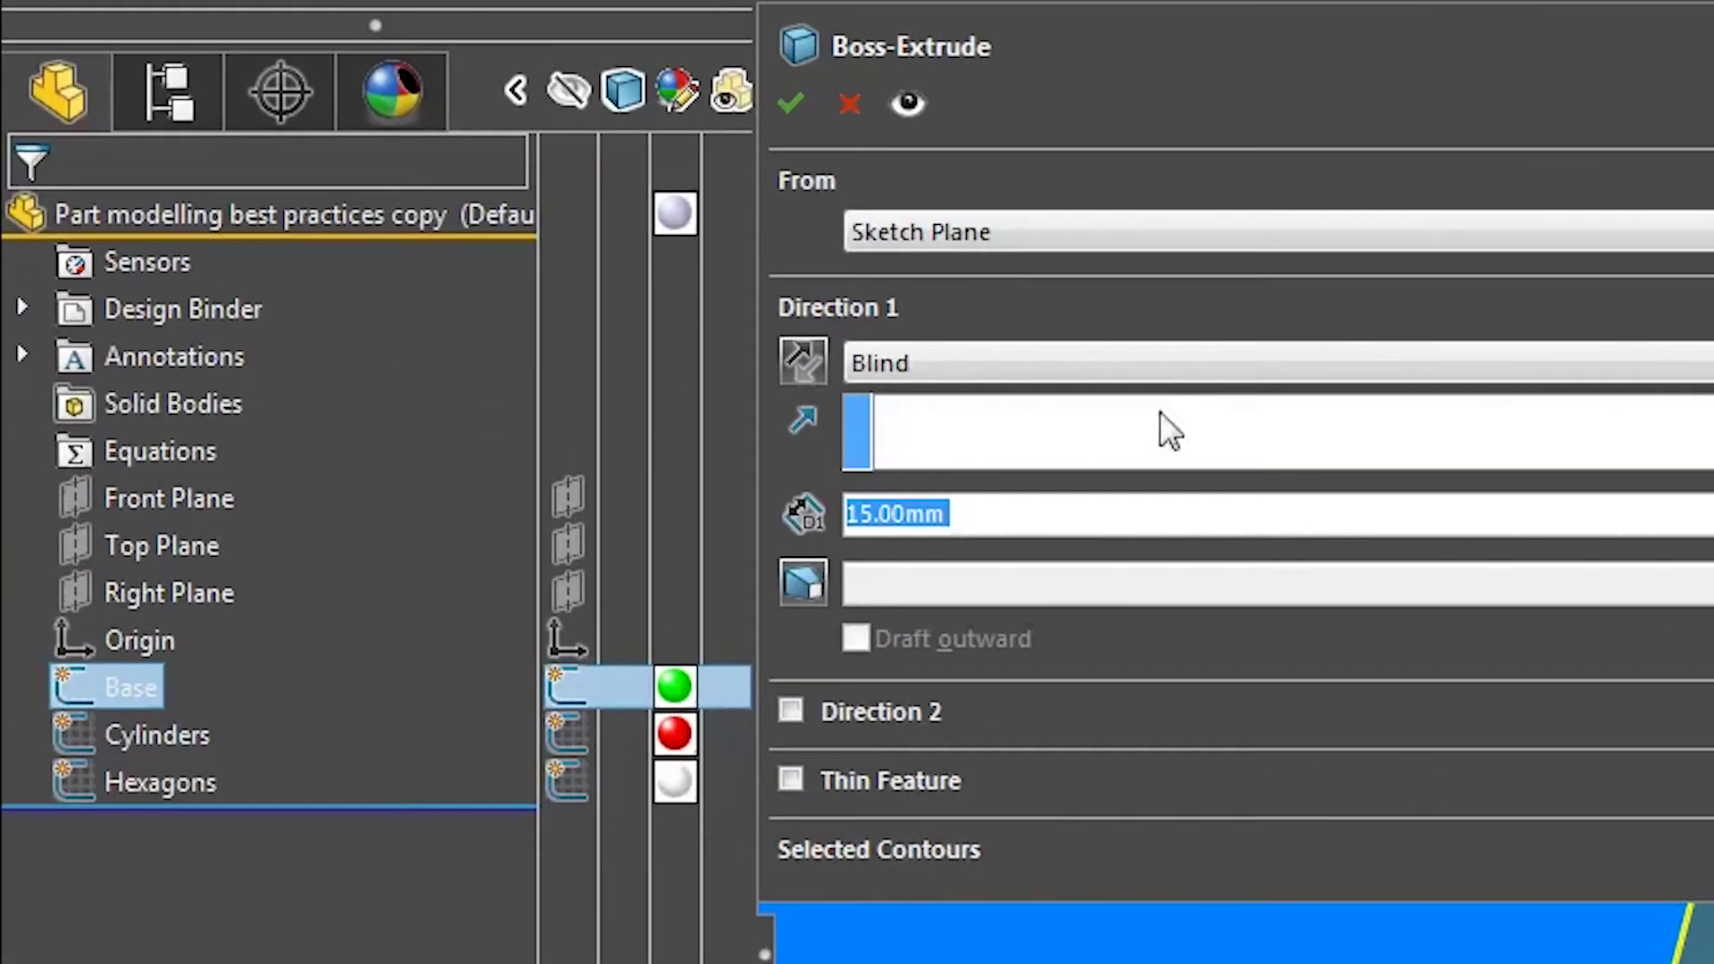
left_click(328, 124)
left_click(23, 781)
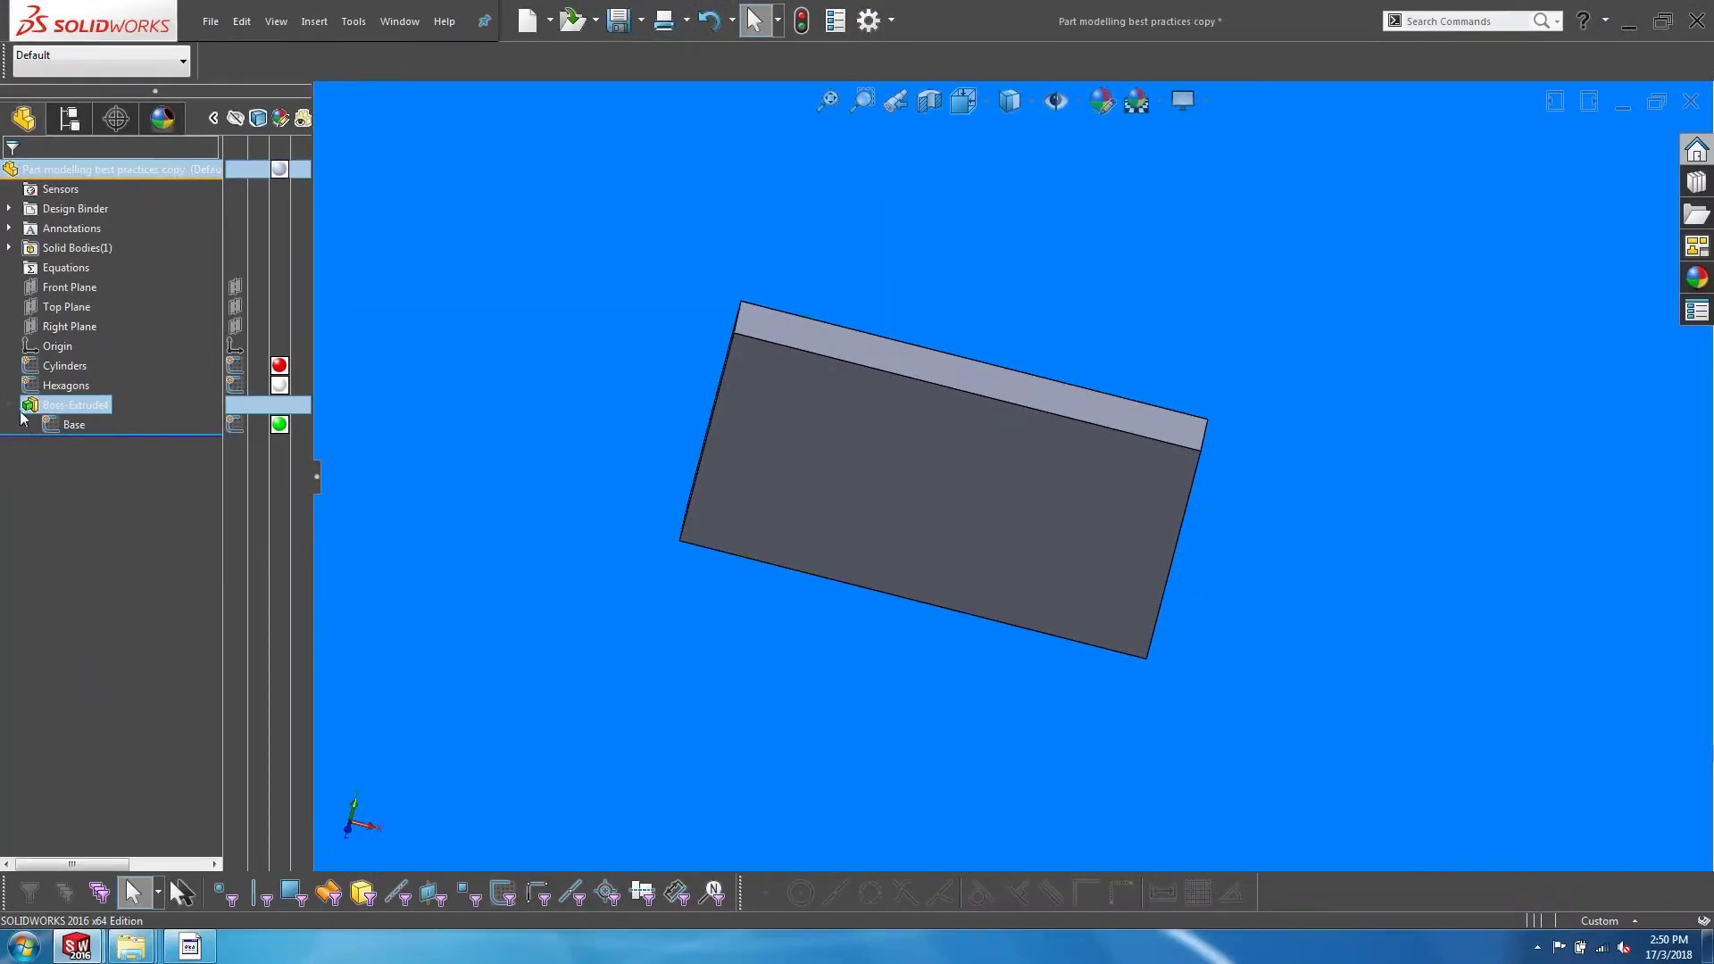
middle_click_drag(578, 482, 964, 462)
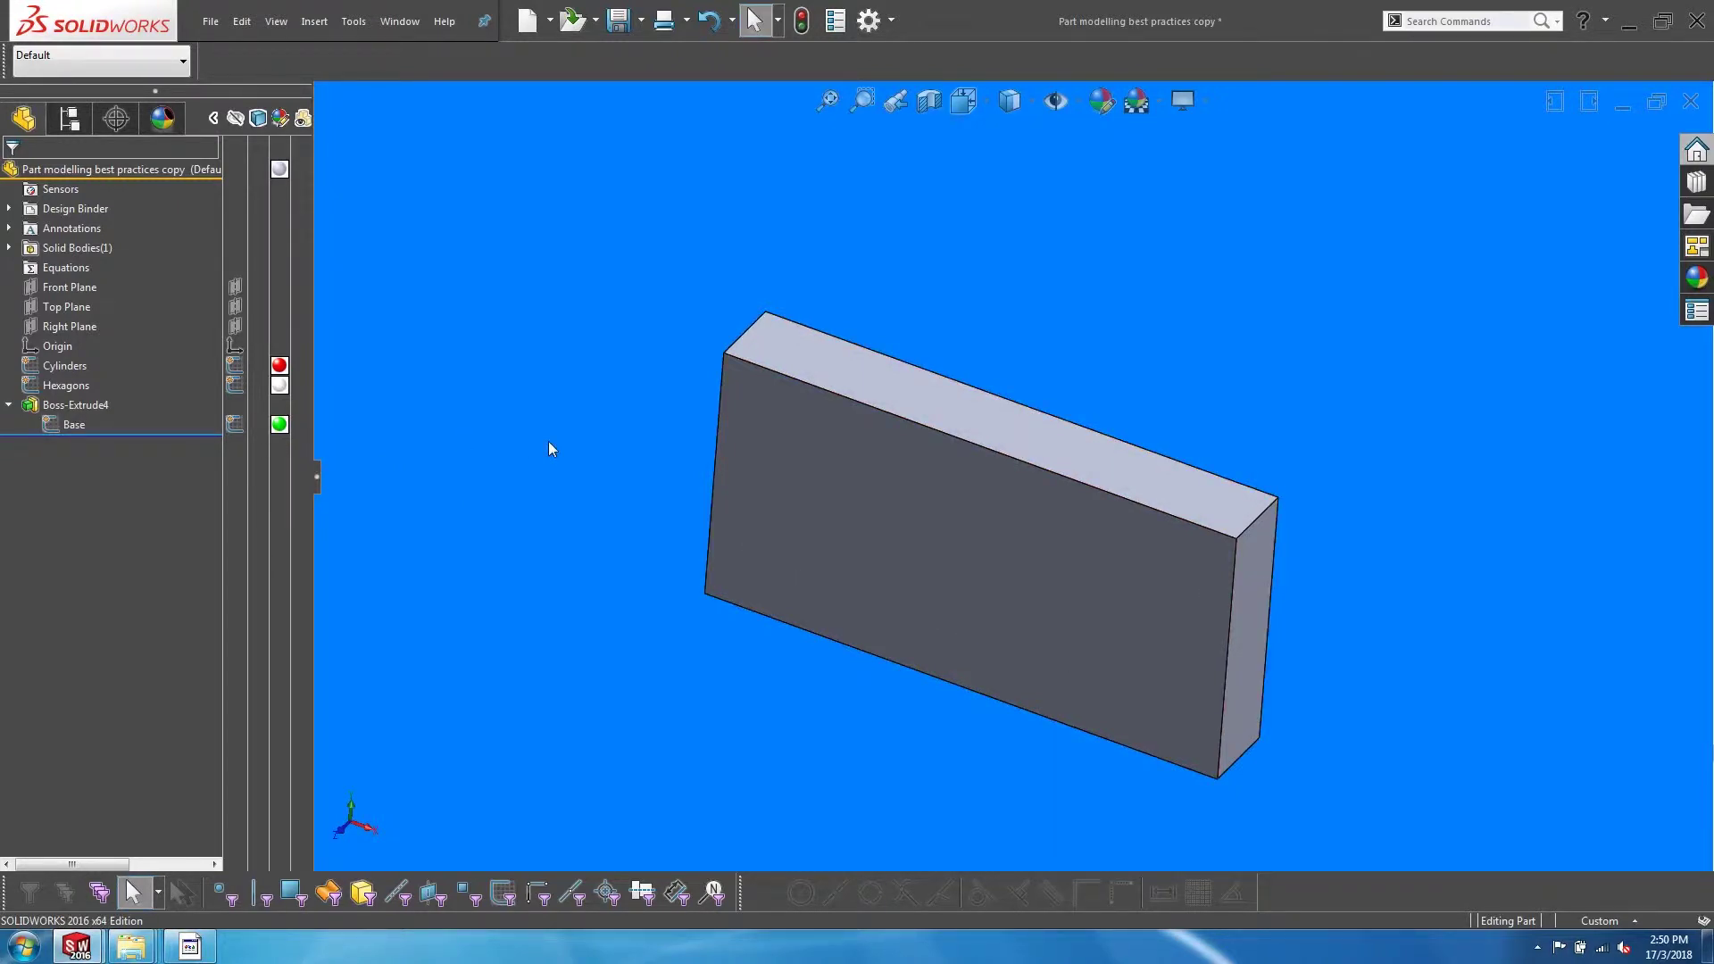
Delete the boss extrusion made from the Base sketch, keeping the sketch itself.
left_click(76, 404)
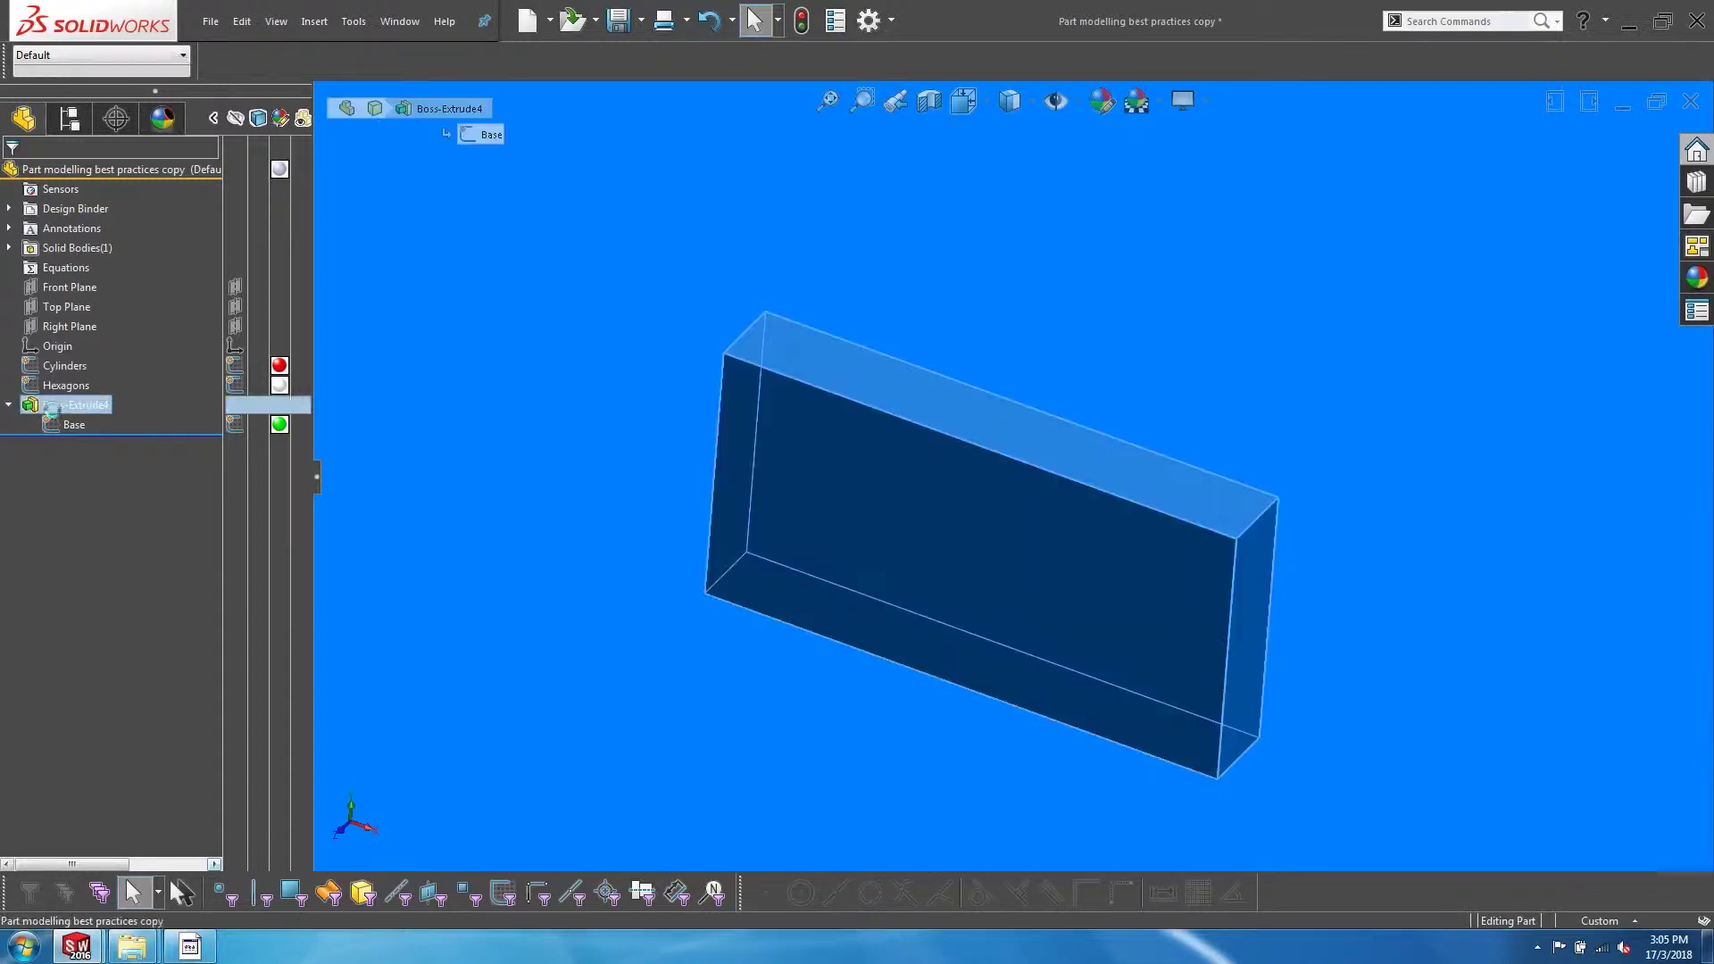
key("Delete")
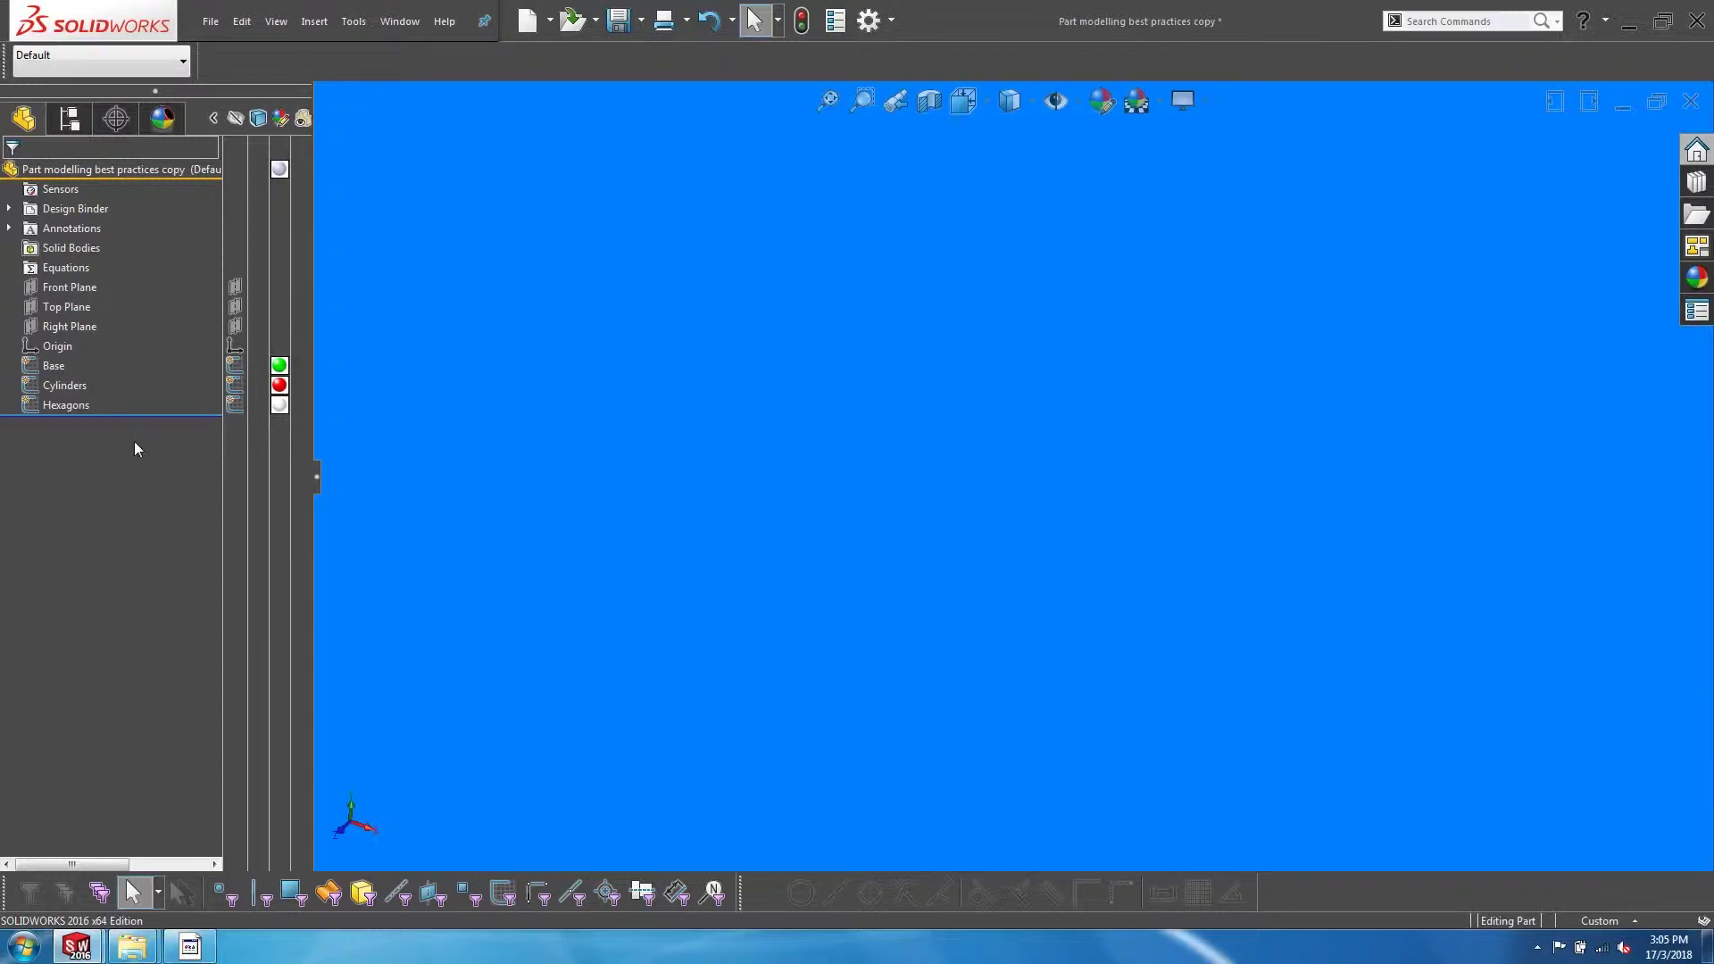
Insert a derived sketch of the Base sketch on the Front Plane.
left_click(67, 286)
left_click(51, 365, "ctrl")
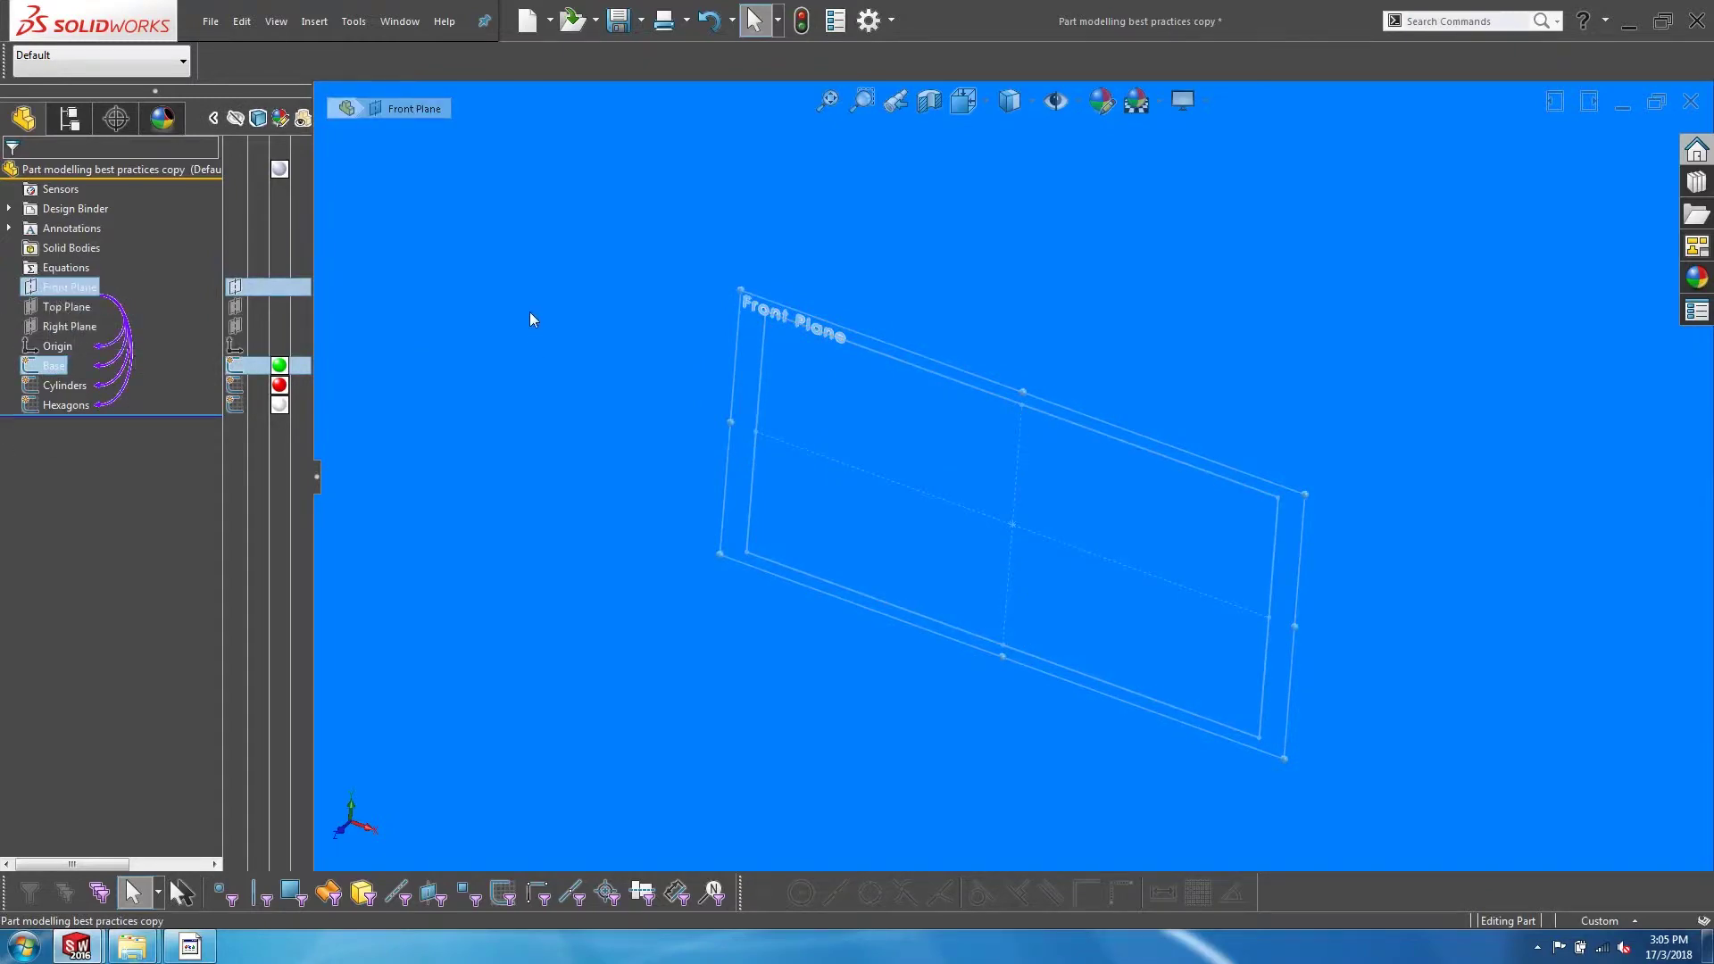
key("s")
type("insert")
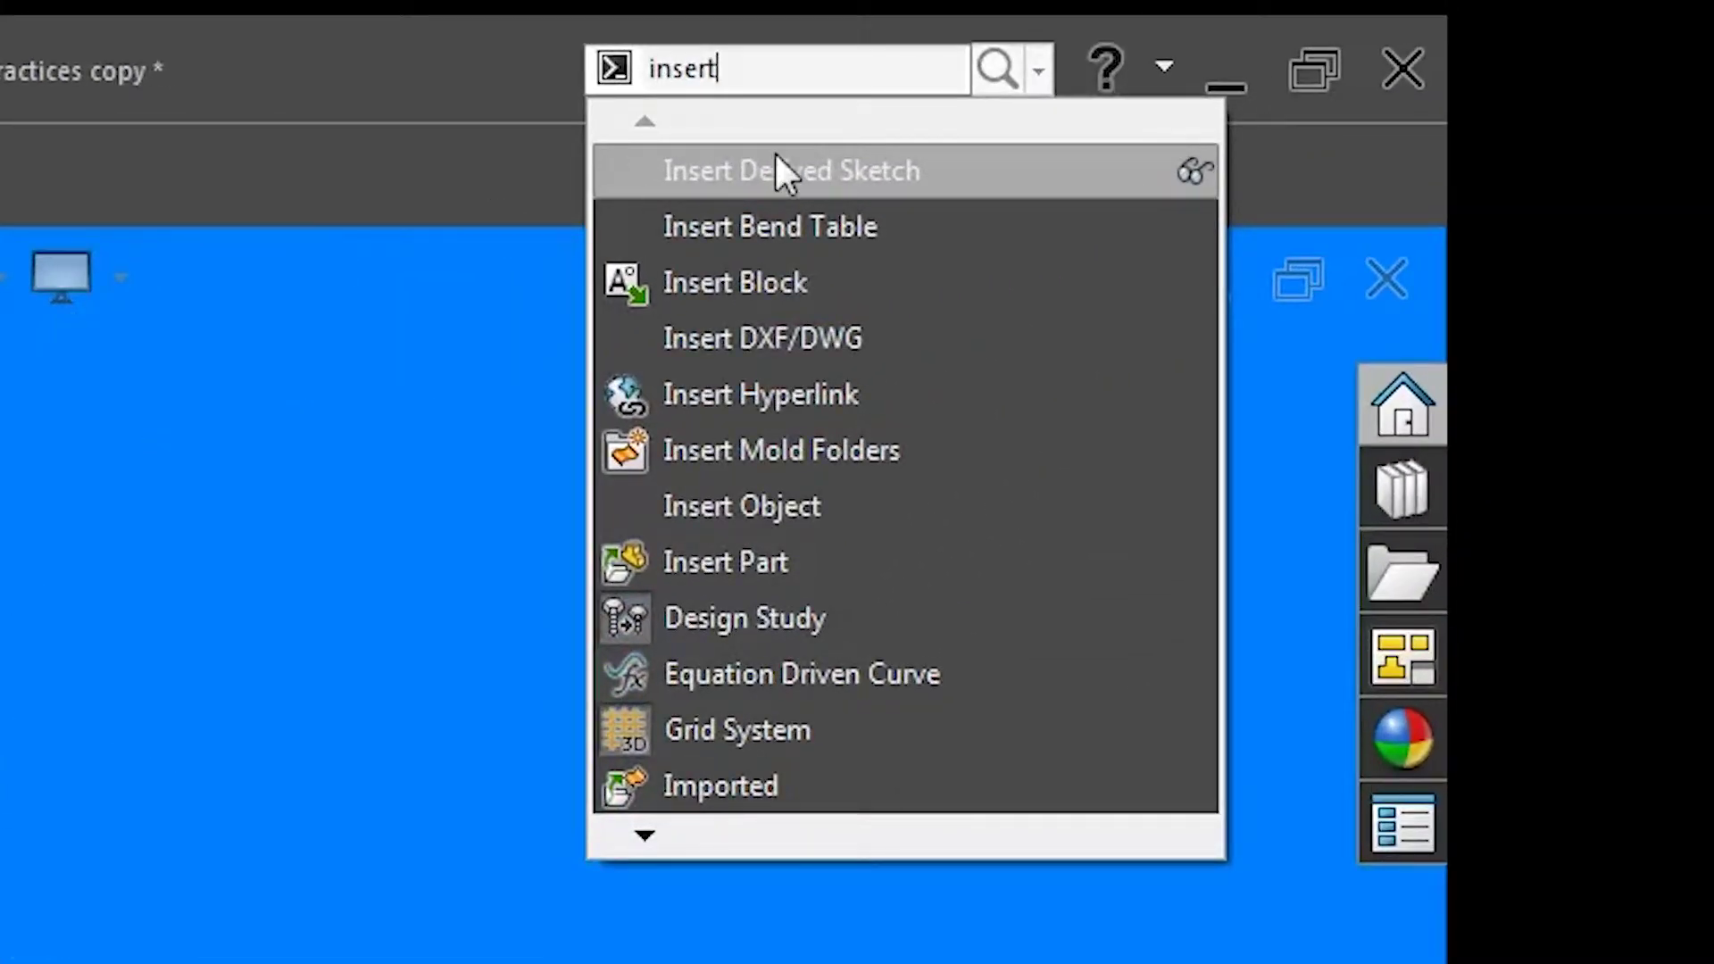
left_click(775, 169)
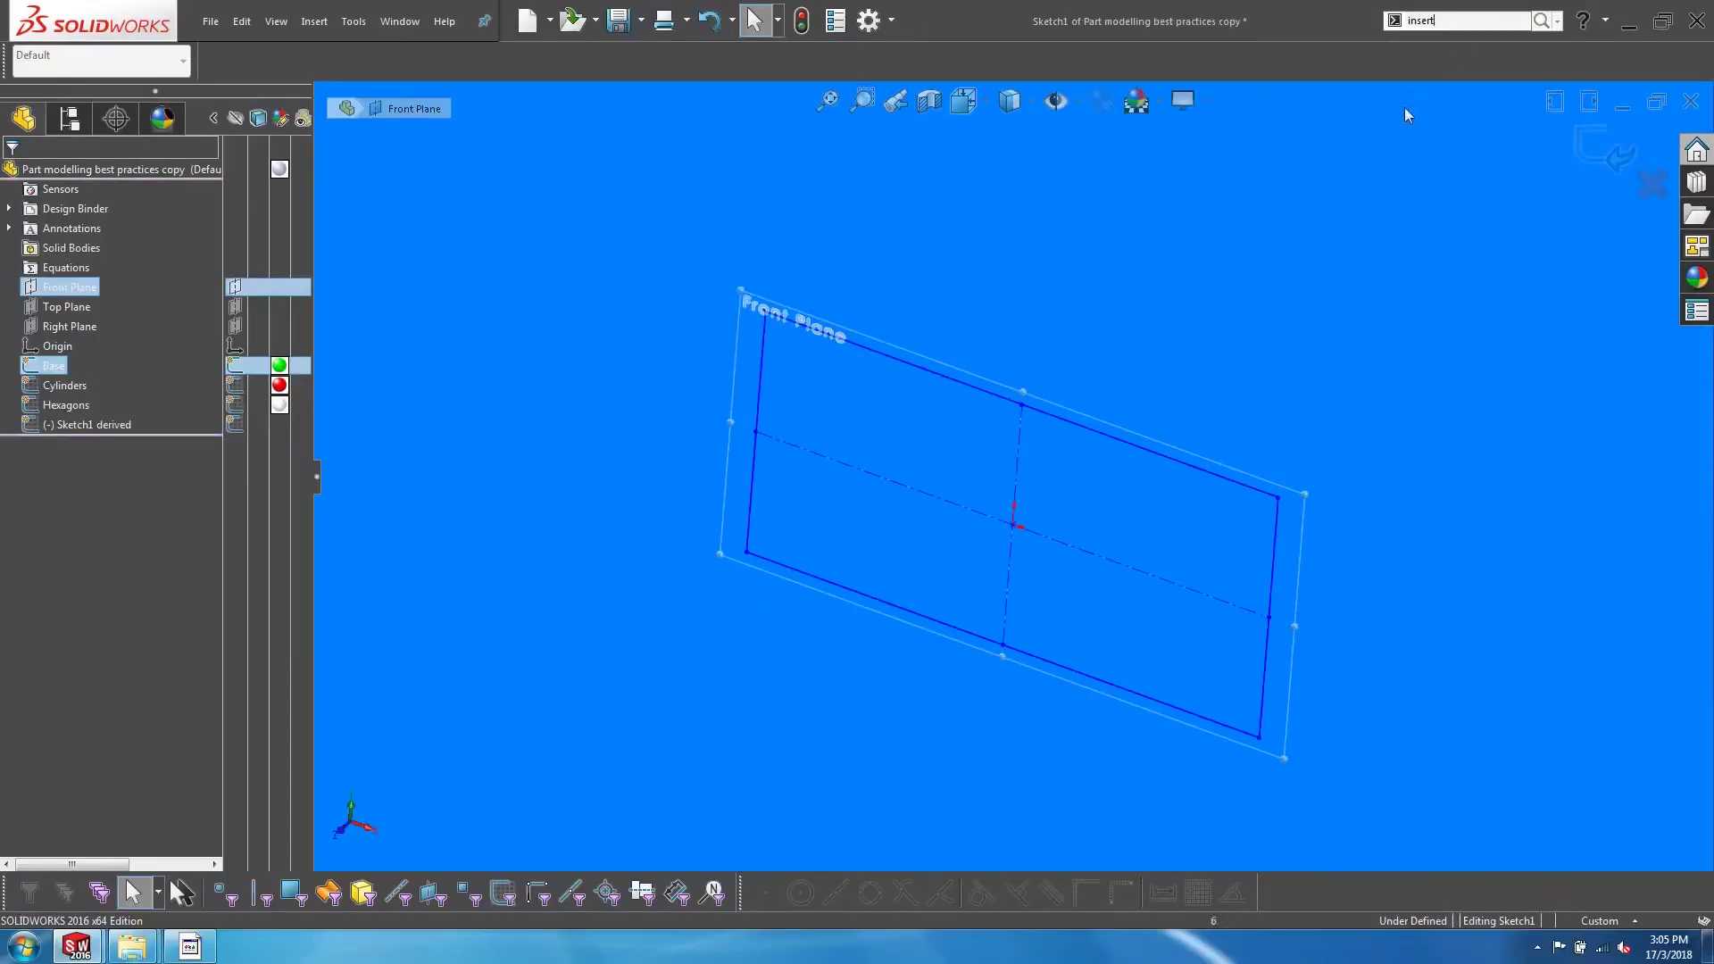
Move the derived rectangle around the sketch plane by its centre point to test its freedom.
key("s")
left_click(689, 673)
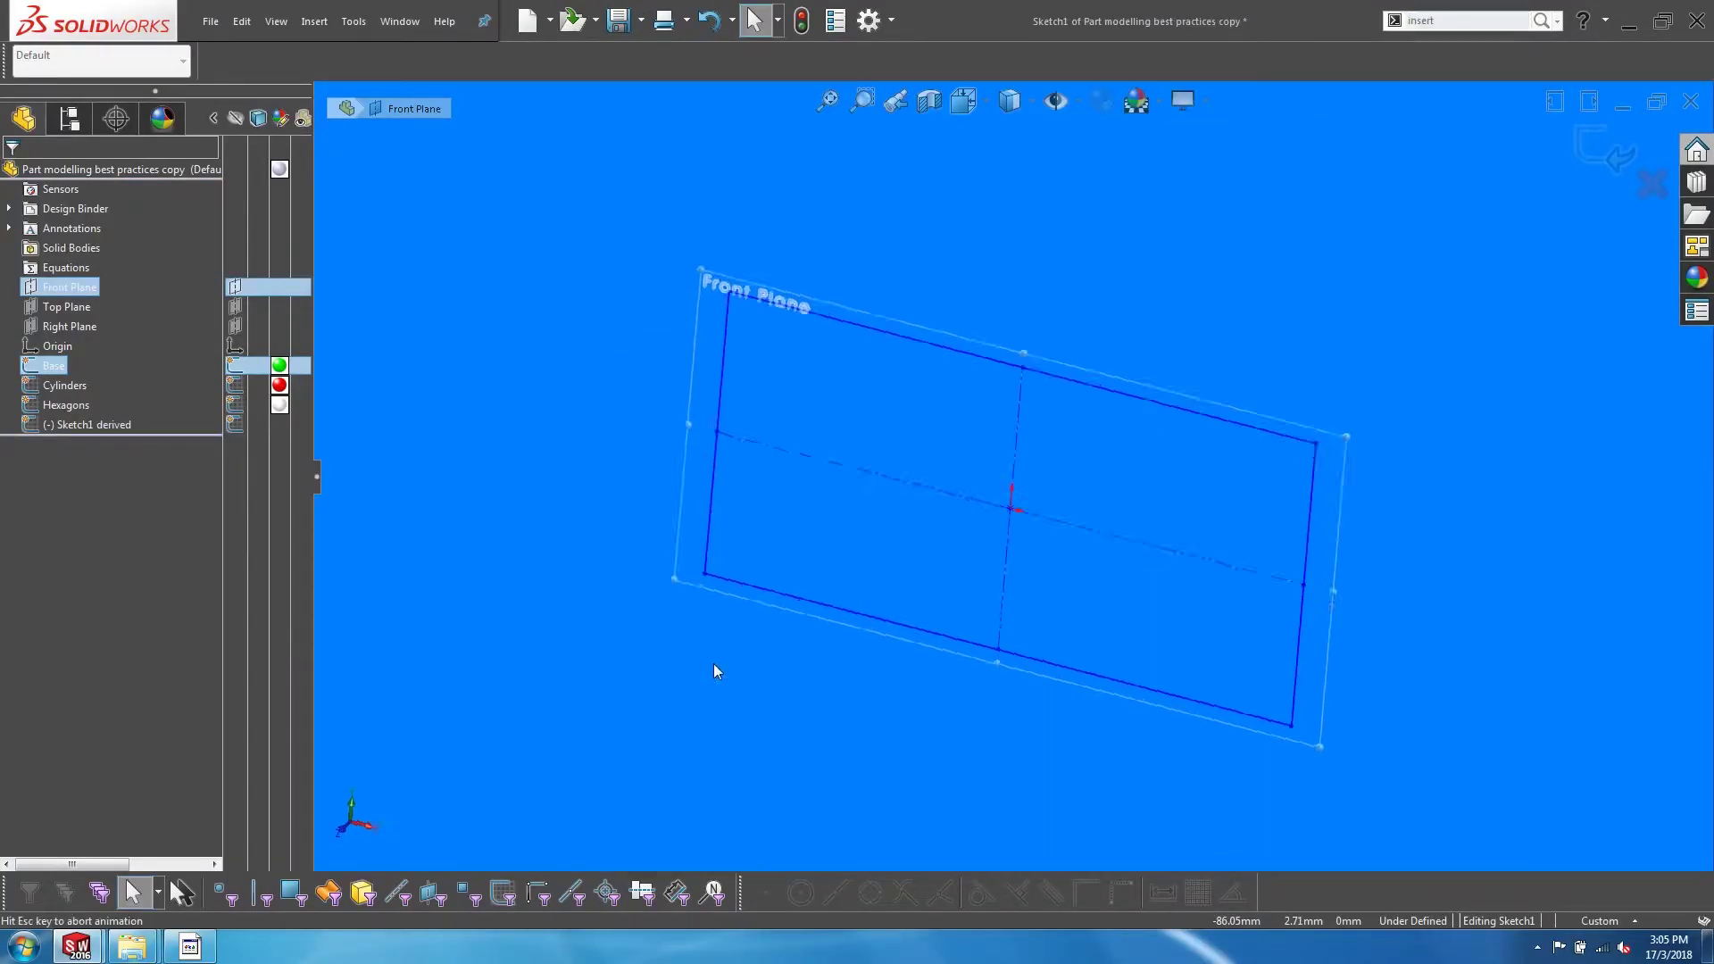
key("z")
scroll(1161, 427, "down", 3)
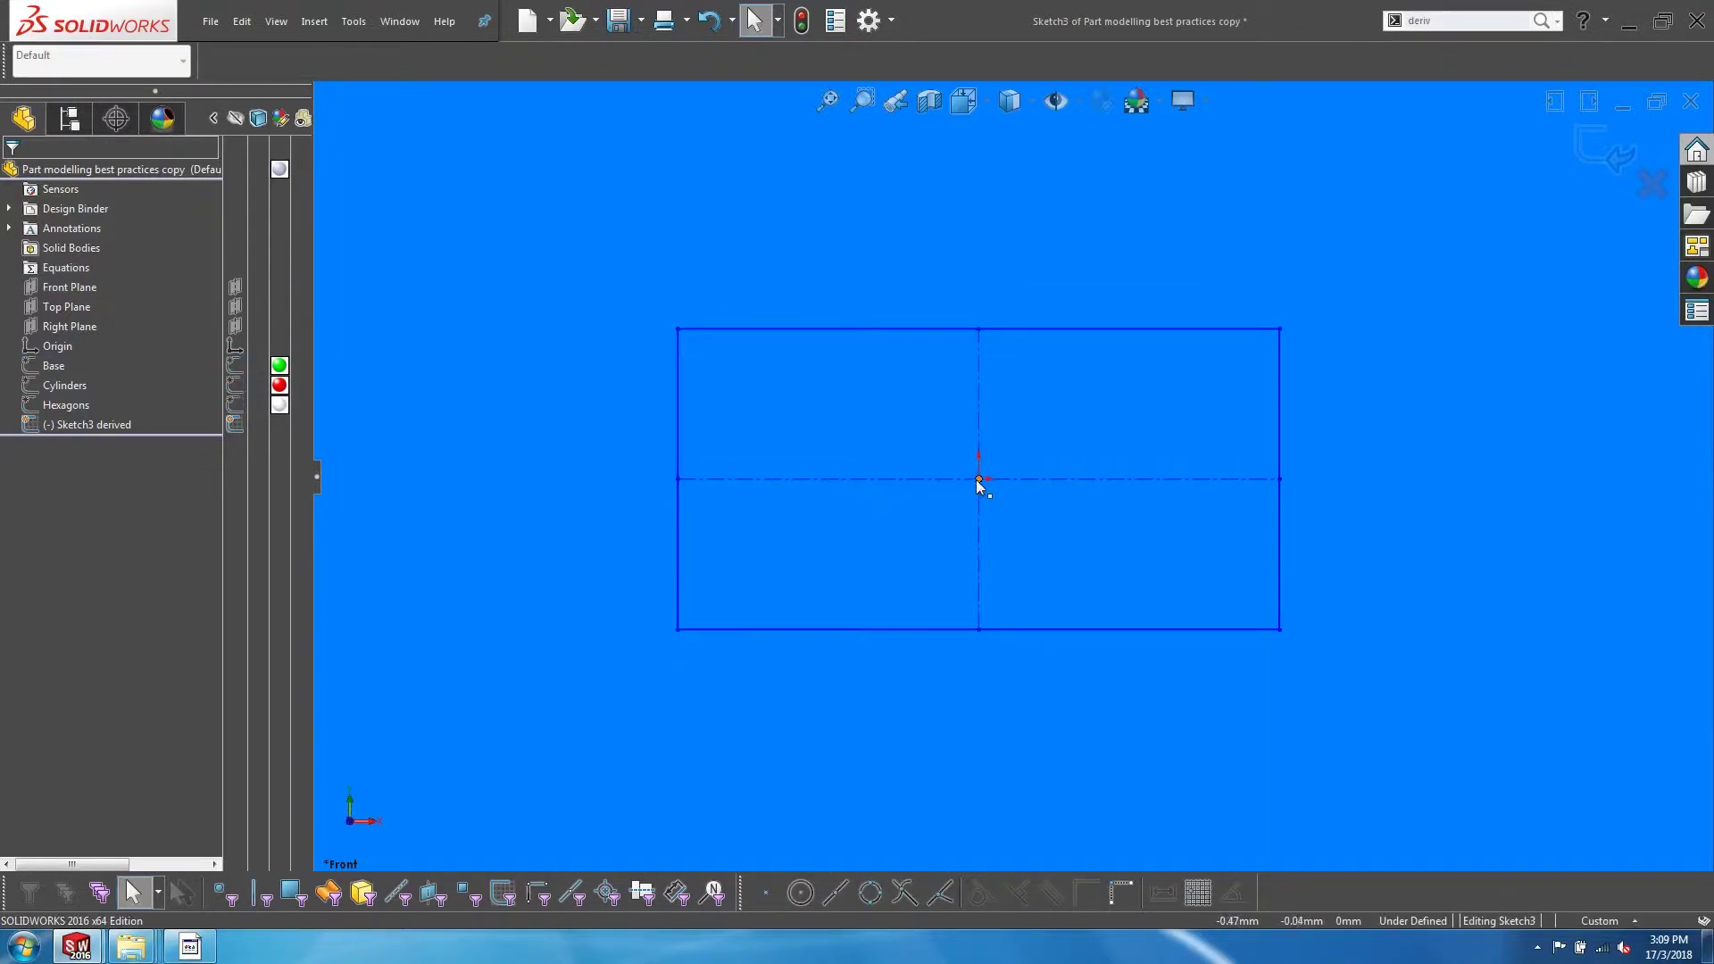
mouse_move(977, 479)
left_mouse_down()
mouse_move(746, 420)
mouse_move(705, 352)
left_mouse_up()
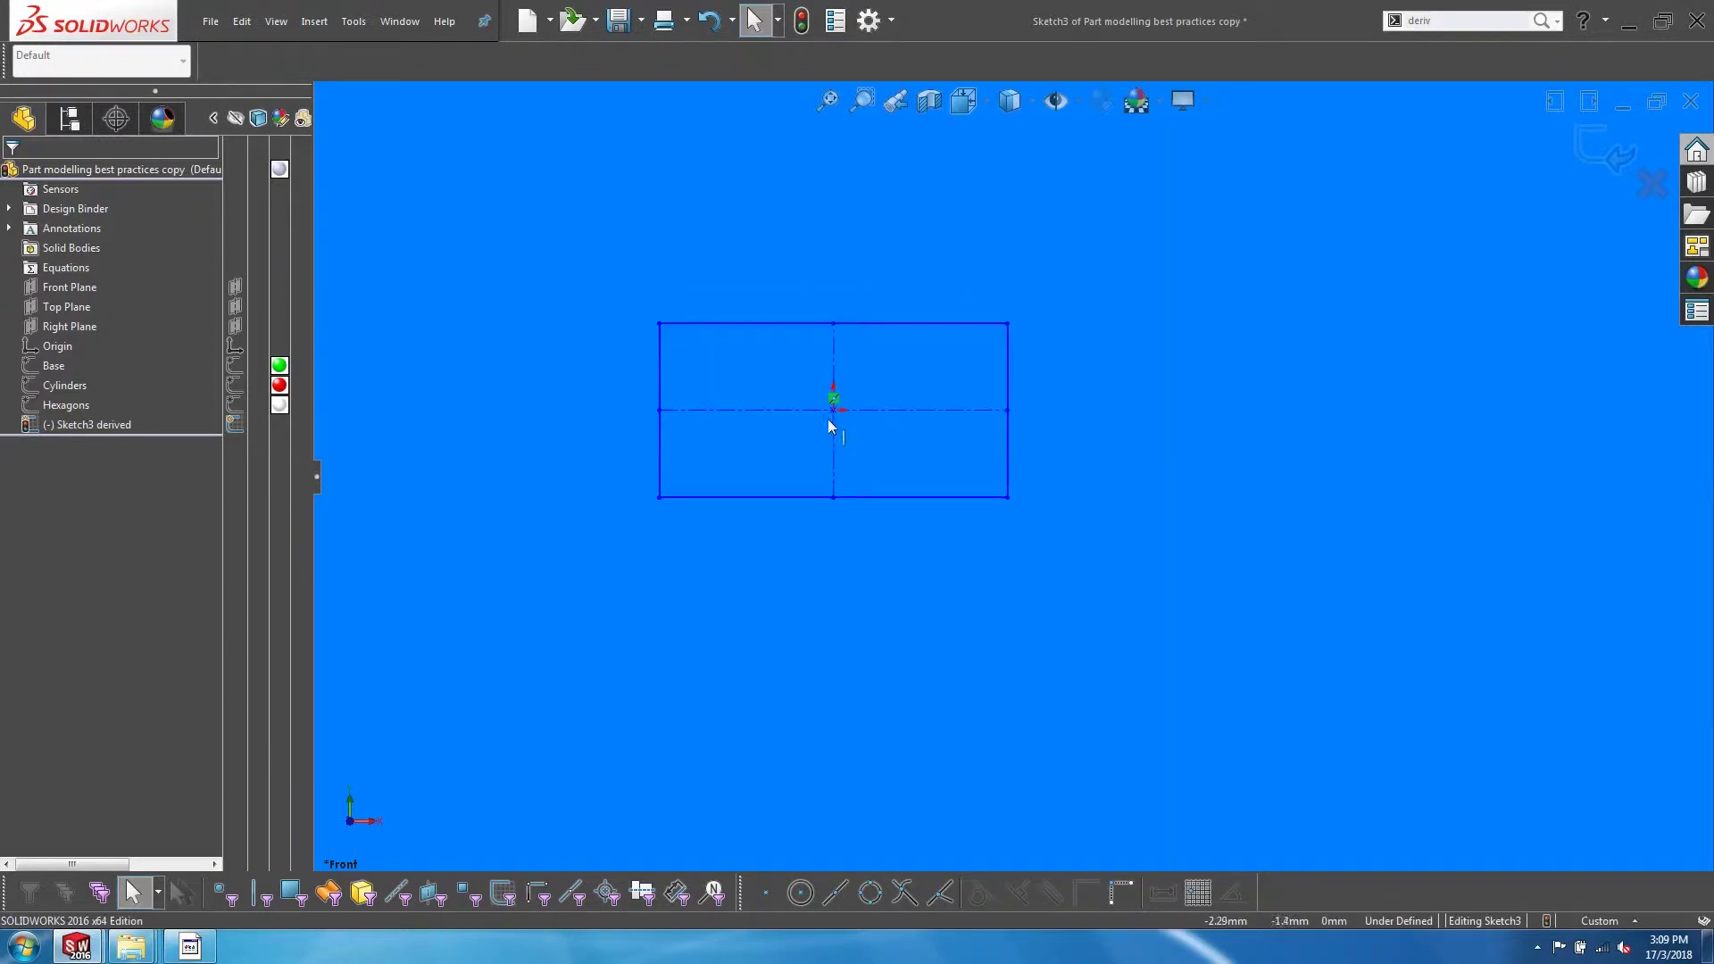
left_click_drag(833, 410, 1070, 486)
Try to dimension the lower horizontal line of the derived rectangle with Smart Dimension.
right_click(716, 266)
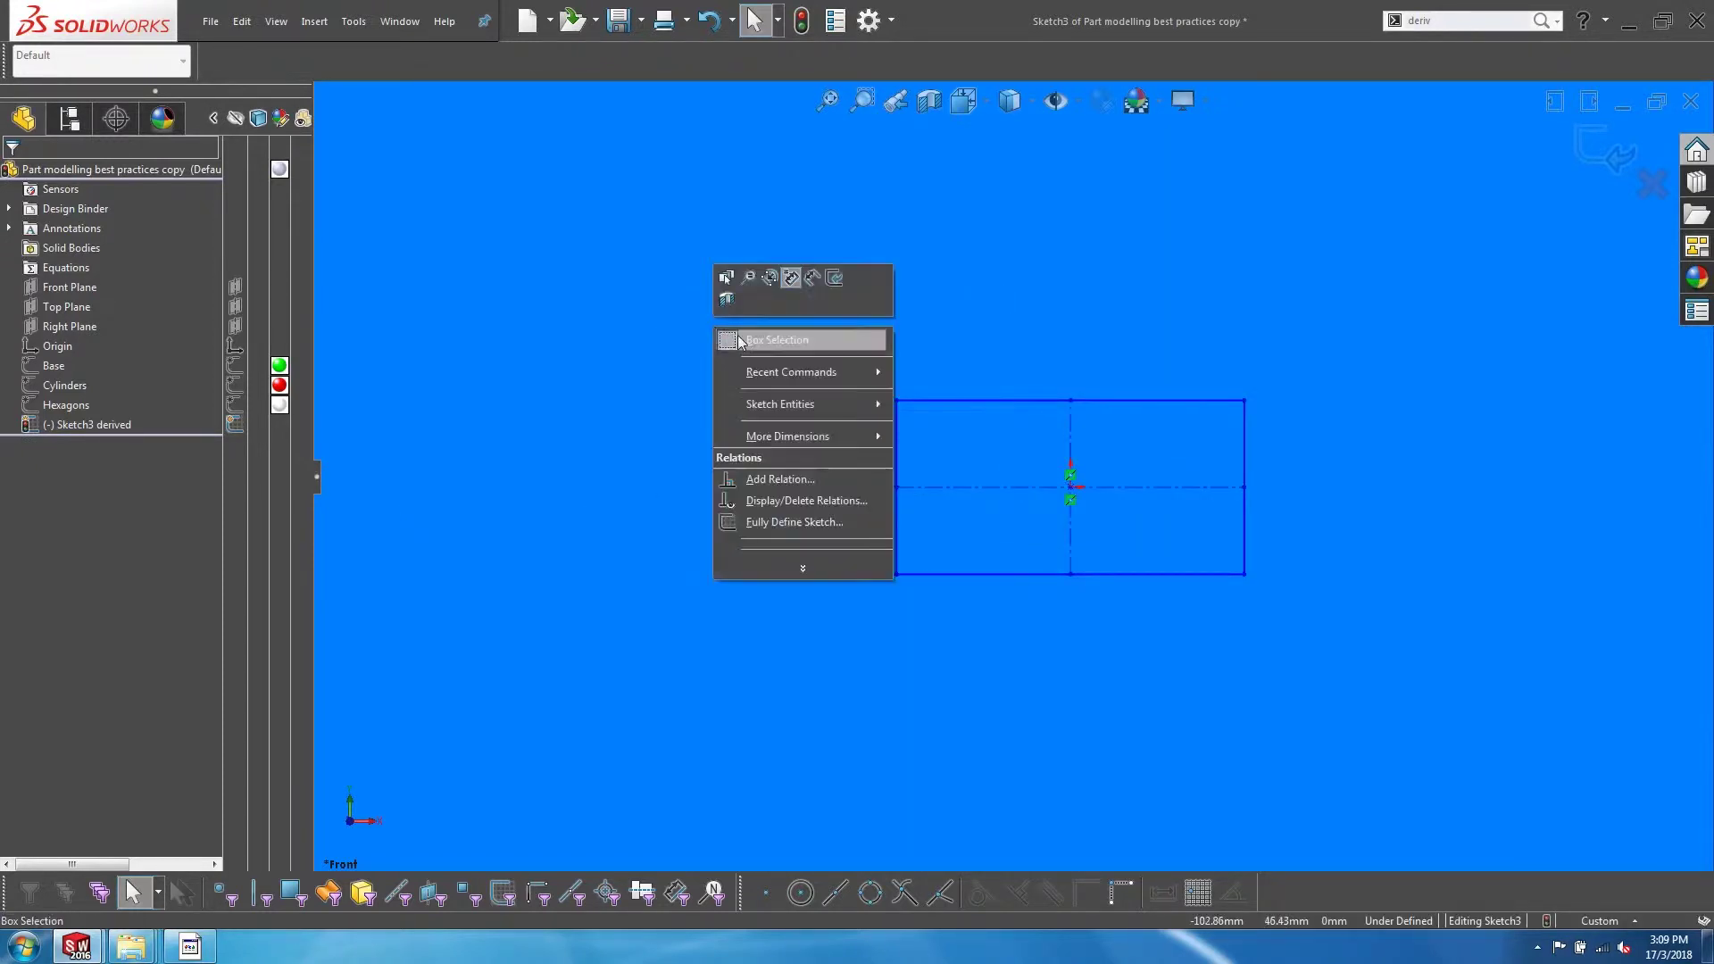
left_click(791, 278)
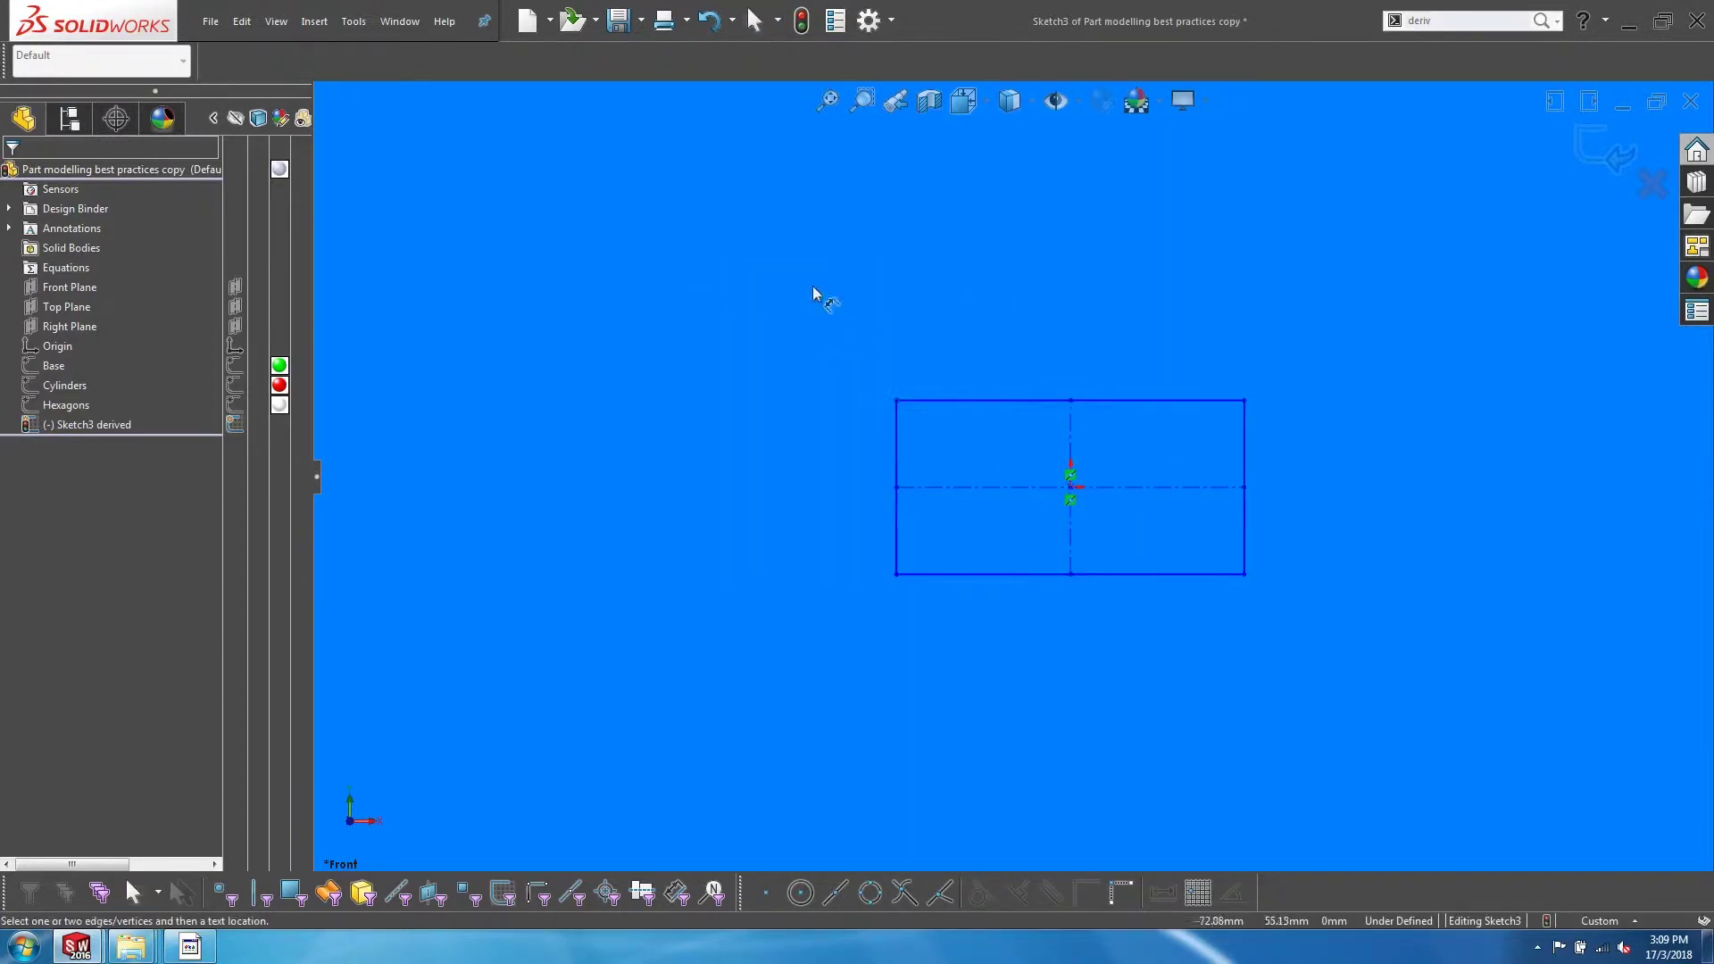
left_click(991, 576)
left_click(992, 576)
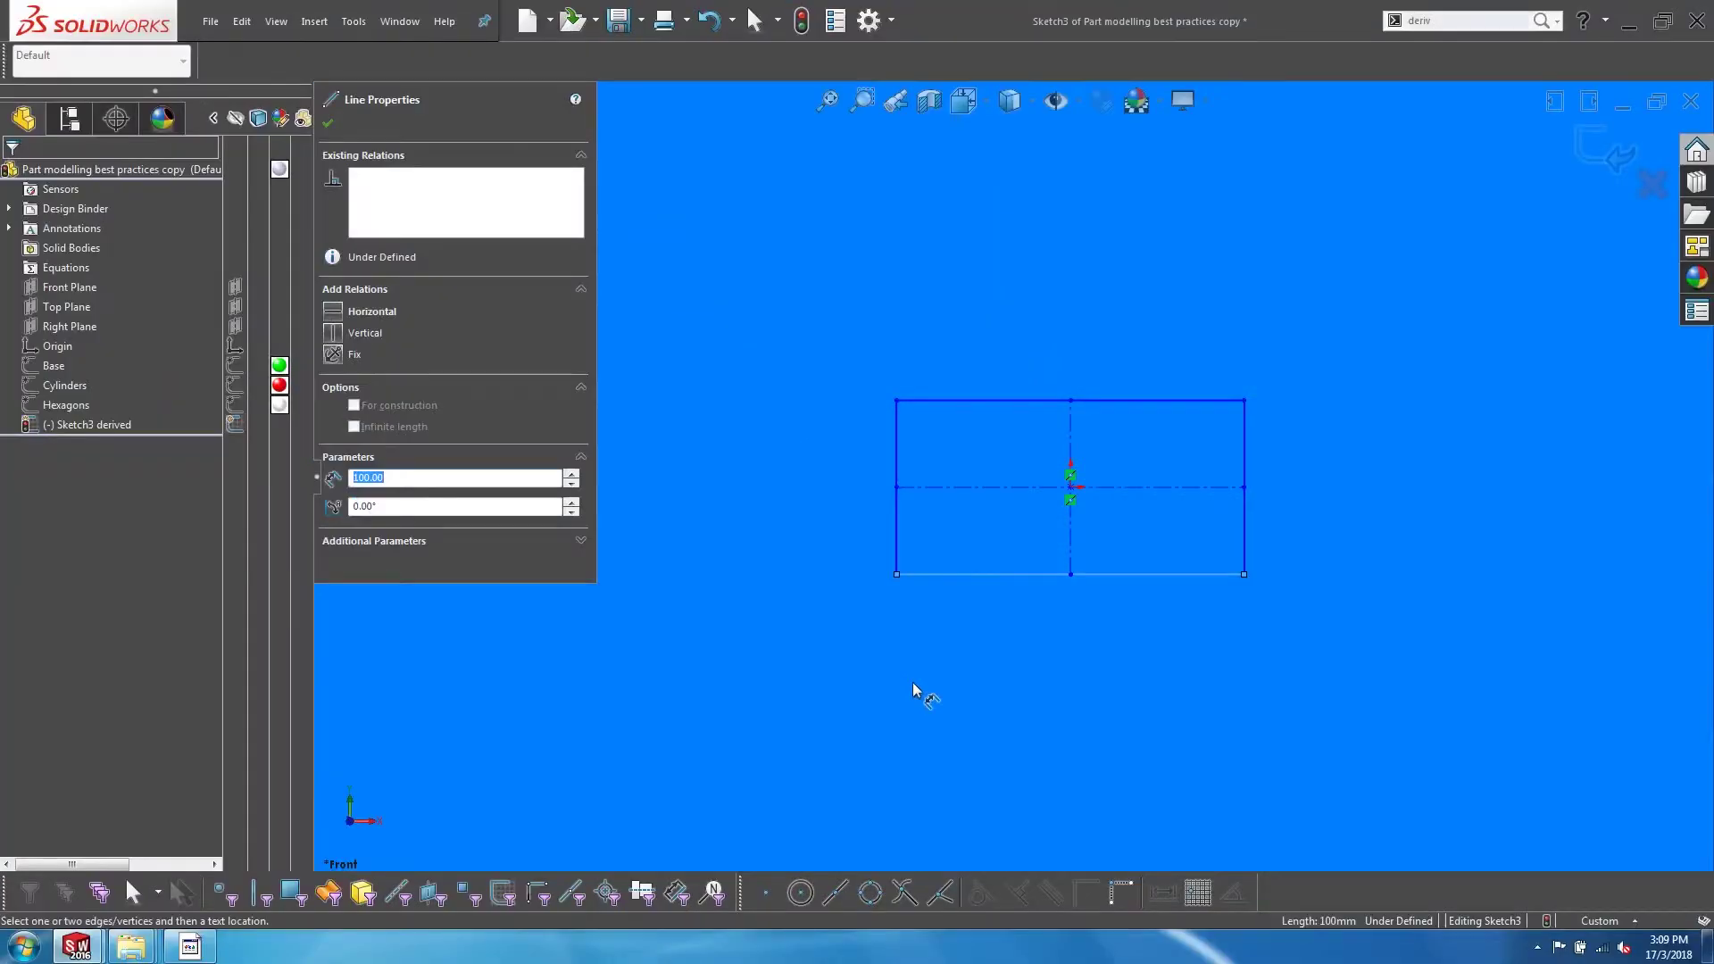
right_click_drag(367, 763, 478, 658)
right_click_drag(976, 638, 978, 639)
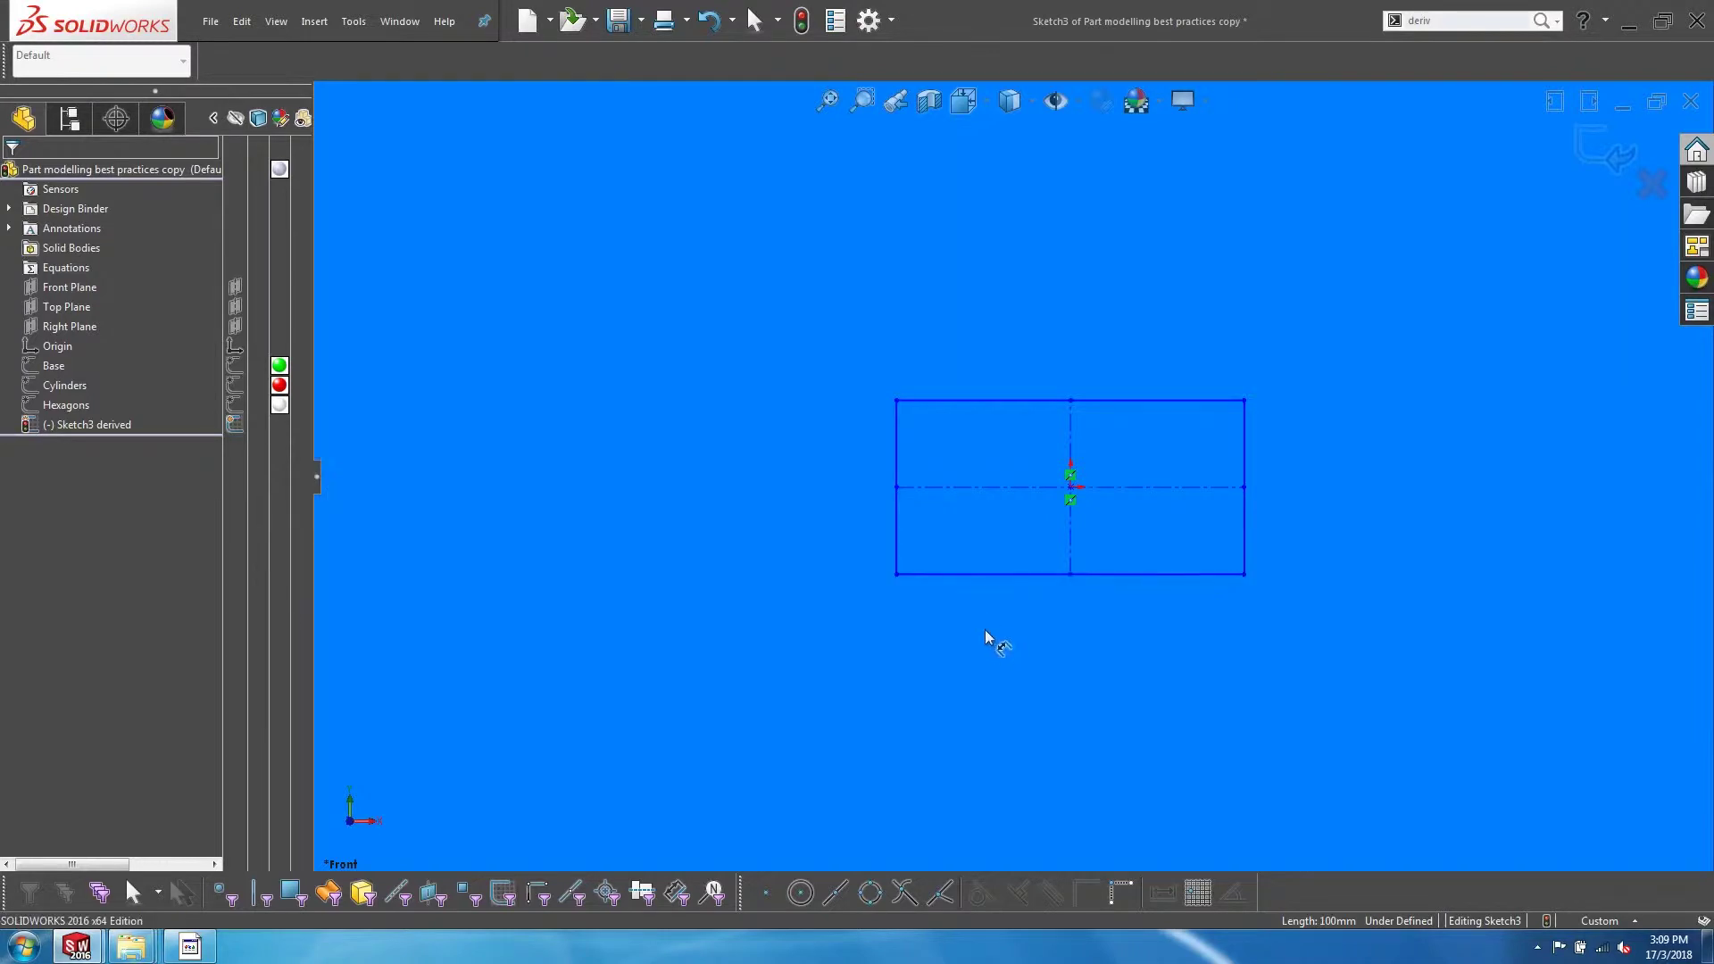
Show the Base sketch and make the derived rectangle's upper-left corner coincident with the matching Base corner.
scroll(1009, 660, "up", 2)
scroll(1192, 516, "down", 2)
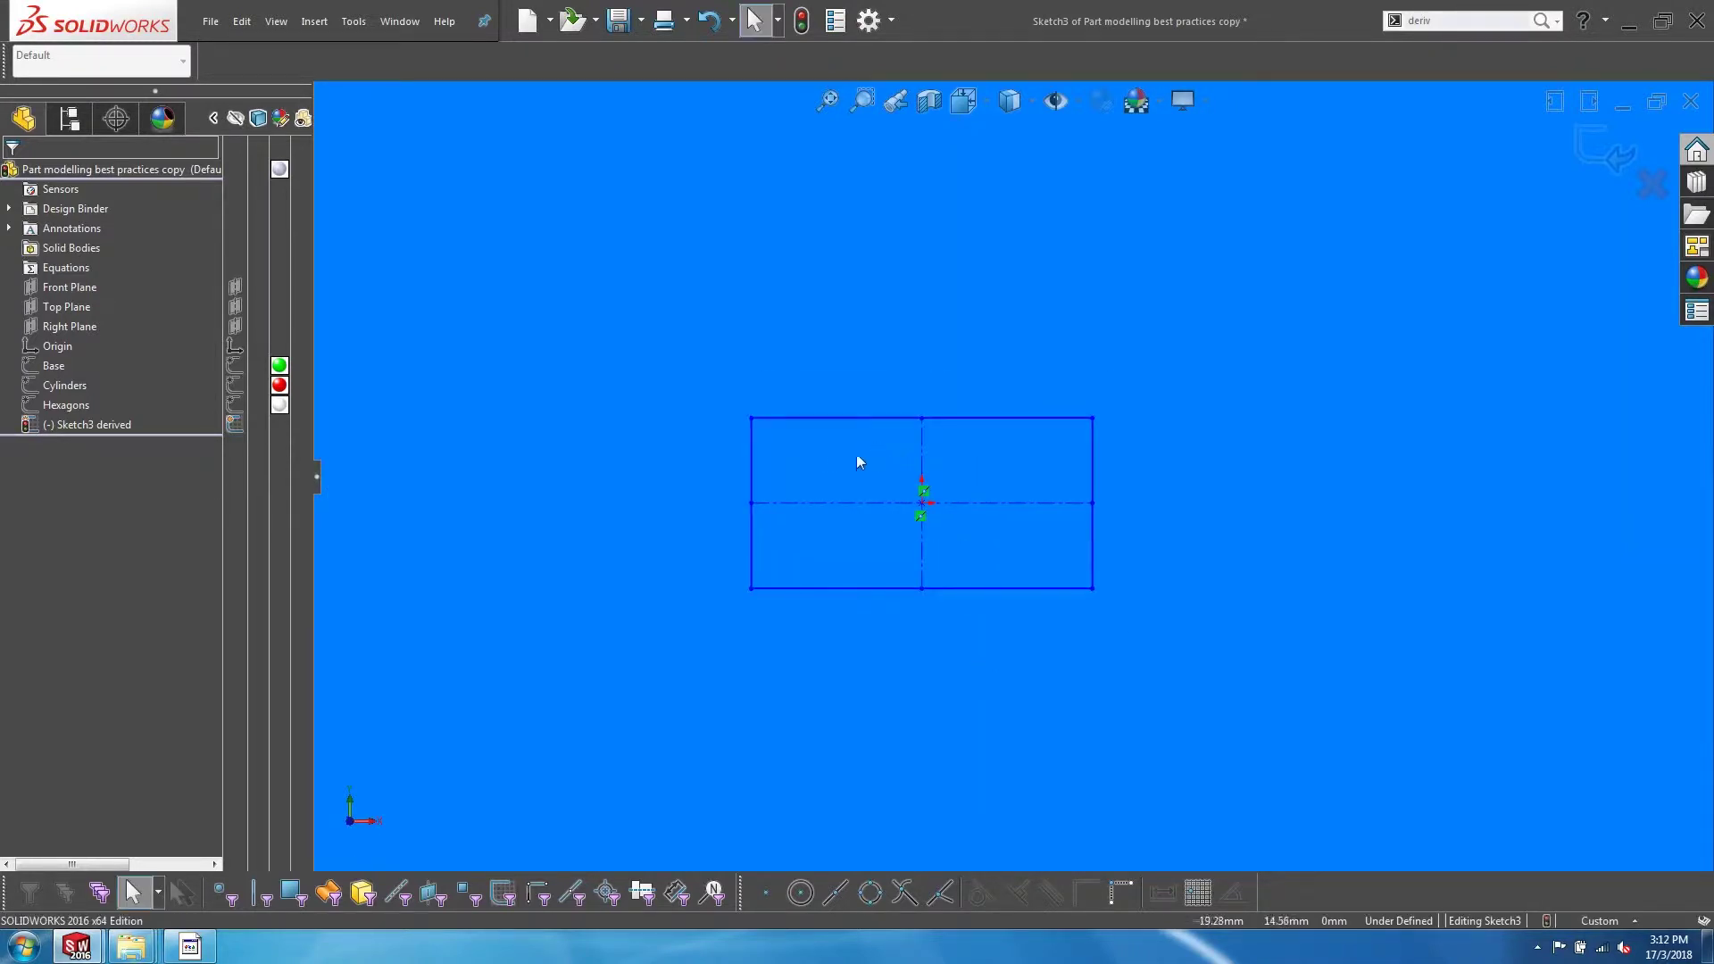
scroll(860, 461, "down", 1)
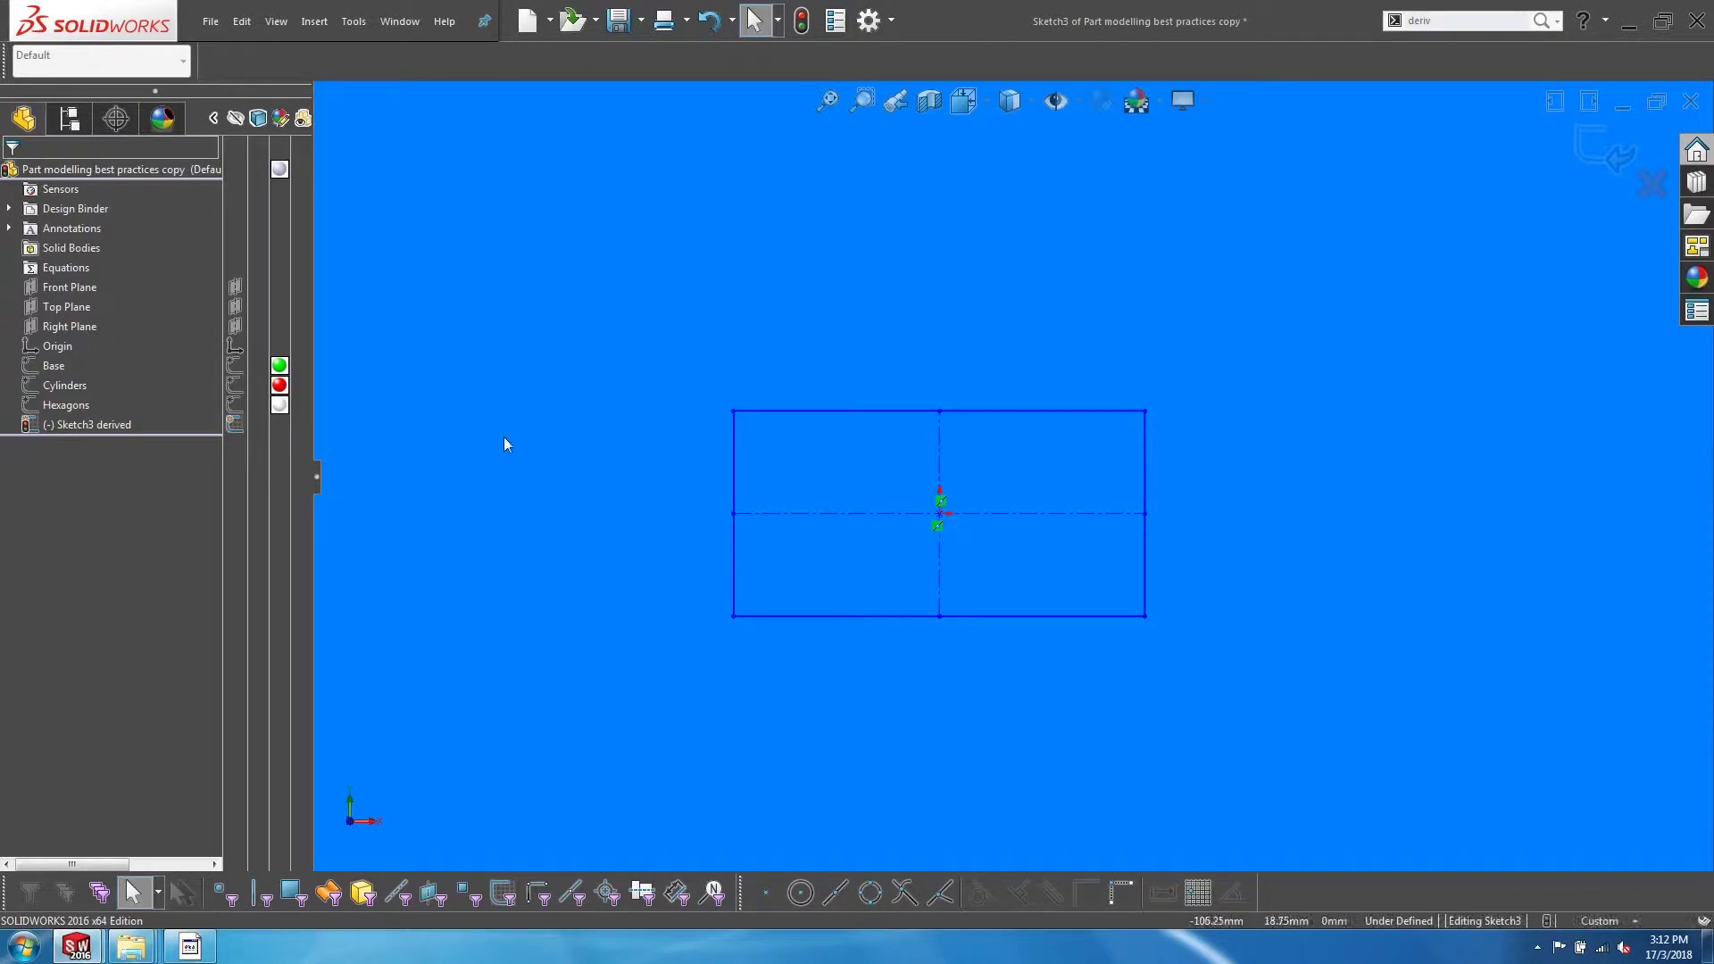
left_click(54, 366)
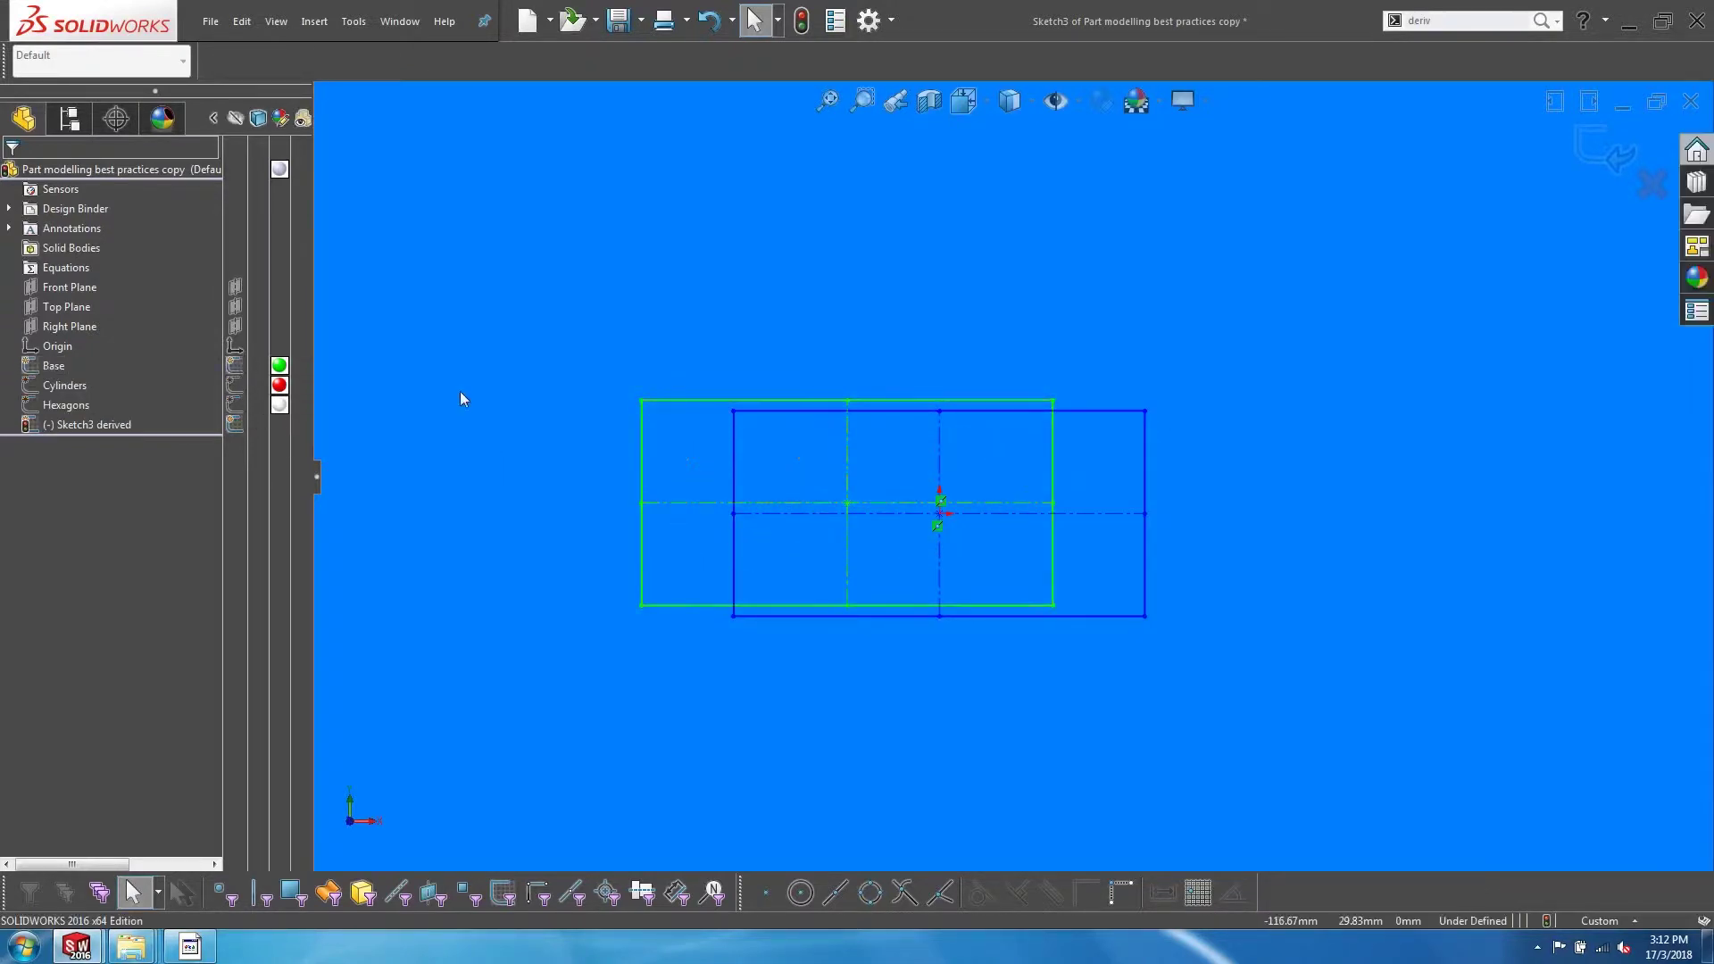
mouse_move(459, 391)
middle_mouse_down()
mouse_move(655, 412)
mouse_move(881, 466)
mouse_move(826, 409)
middle_mouse_up()
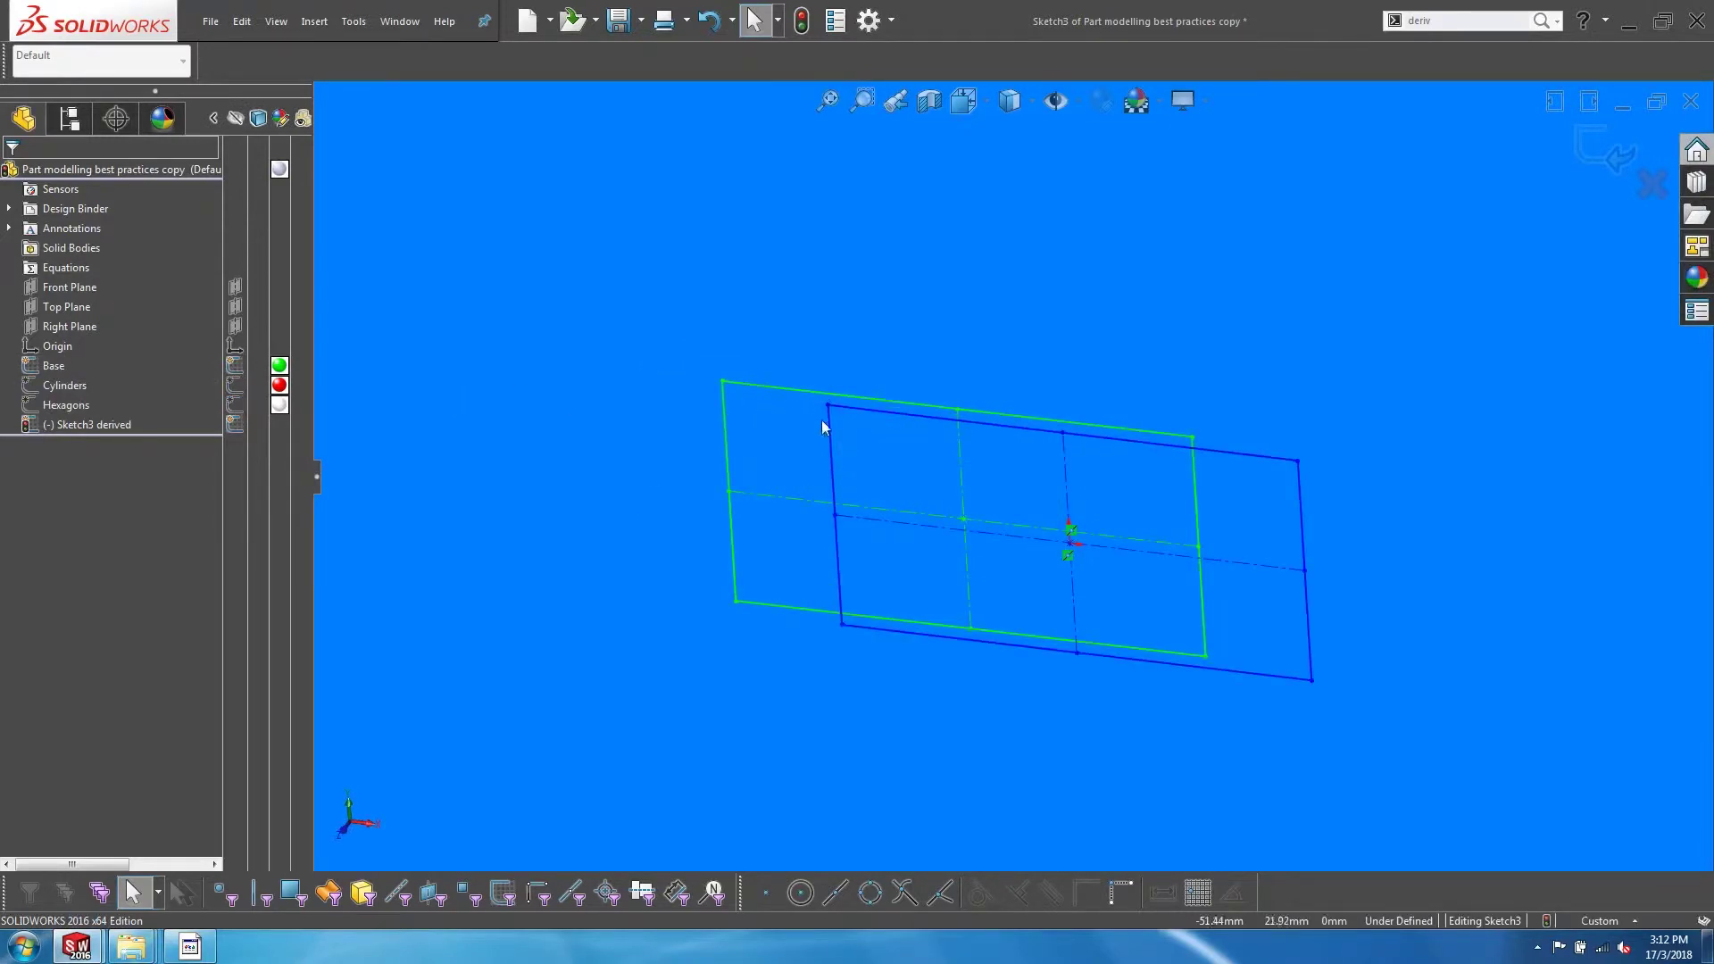
left_click(827, 406)
left_click(720, 382, "ctrl")
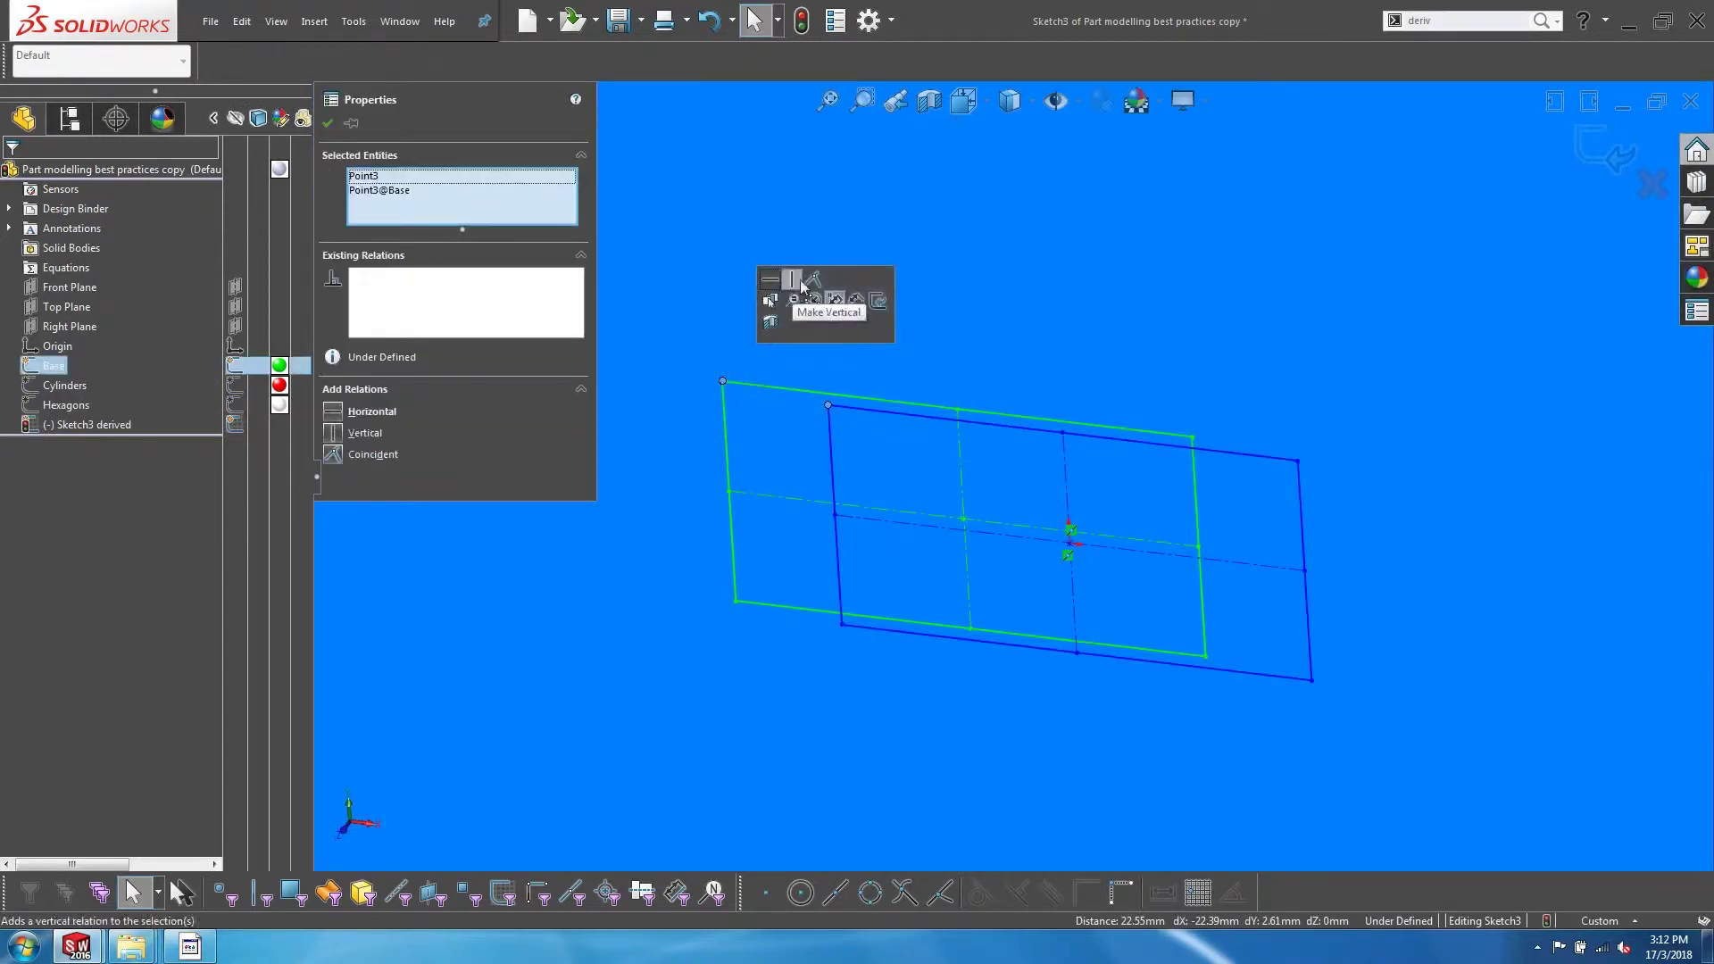
left_click(786, 285)
Rotate the derived rectangle about its fixed corner, and make its lower-right corner coincident with the matching Base corner.
left_click(1175, 677)
left_click_drag(1206, 657, 1218, 769)
left_click(1218, 769)
scroll(1177, 743, "down", 3)
left_click(1005, 773)
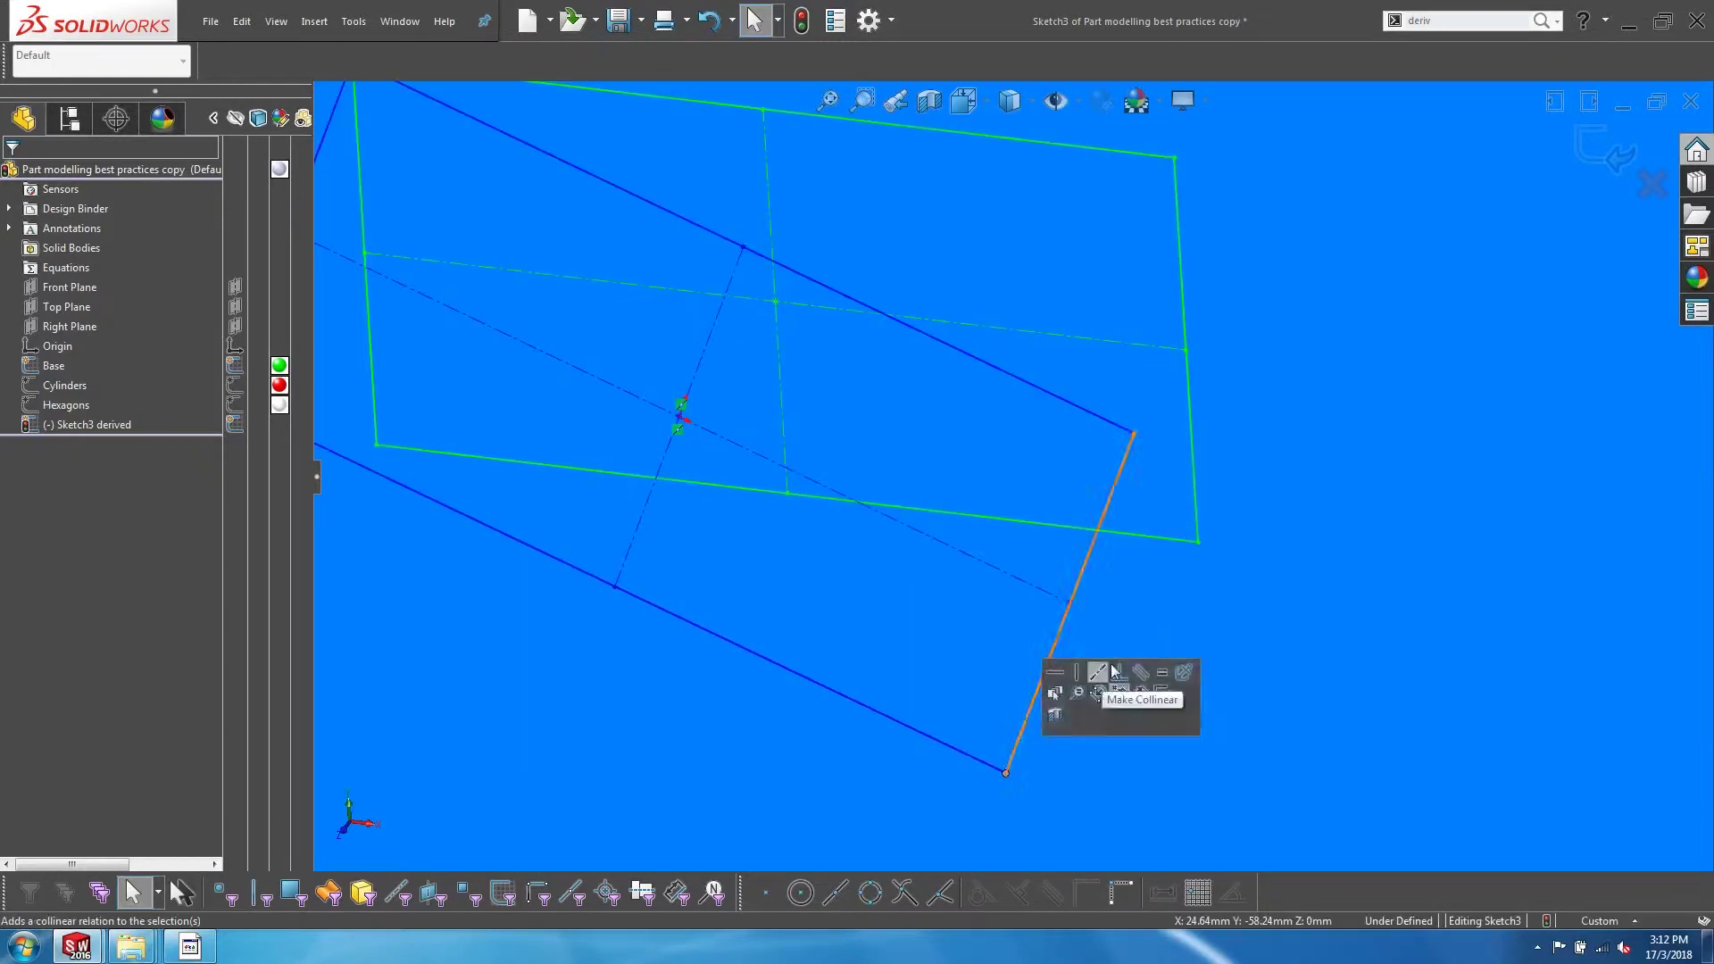
left_click(1198, 542, "ctrl")
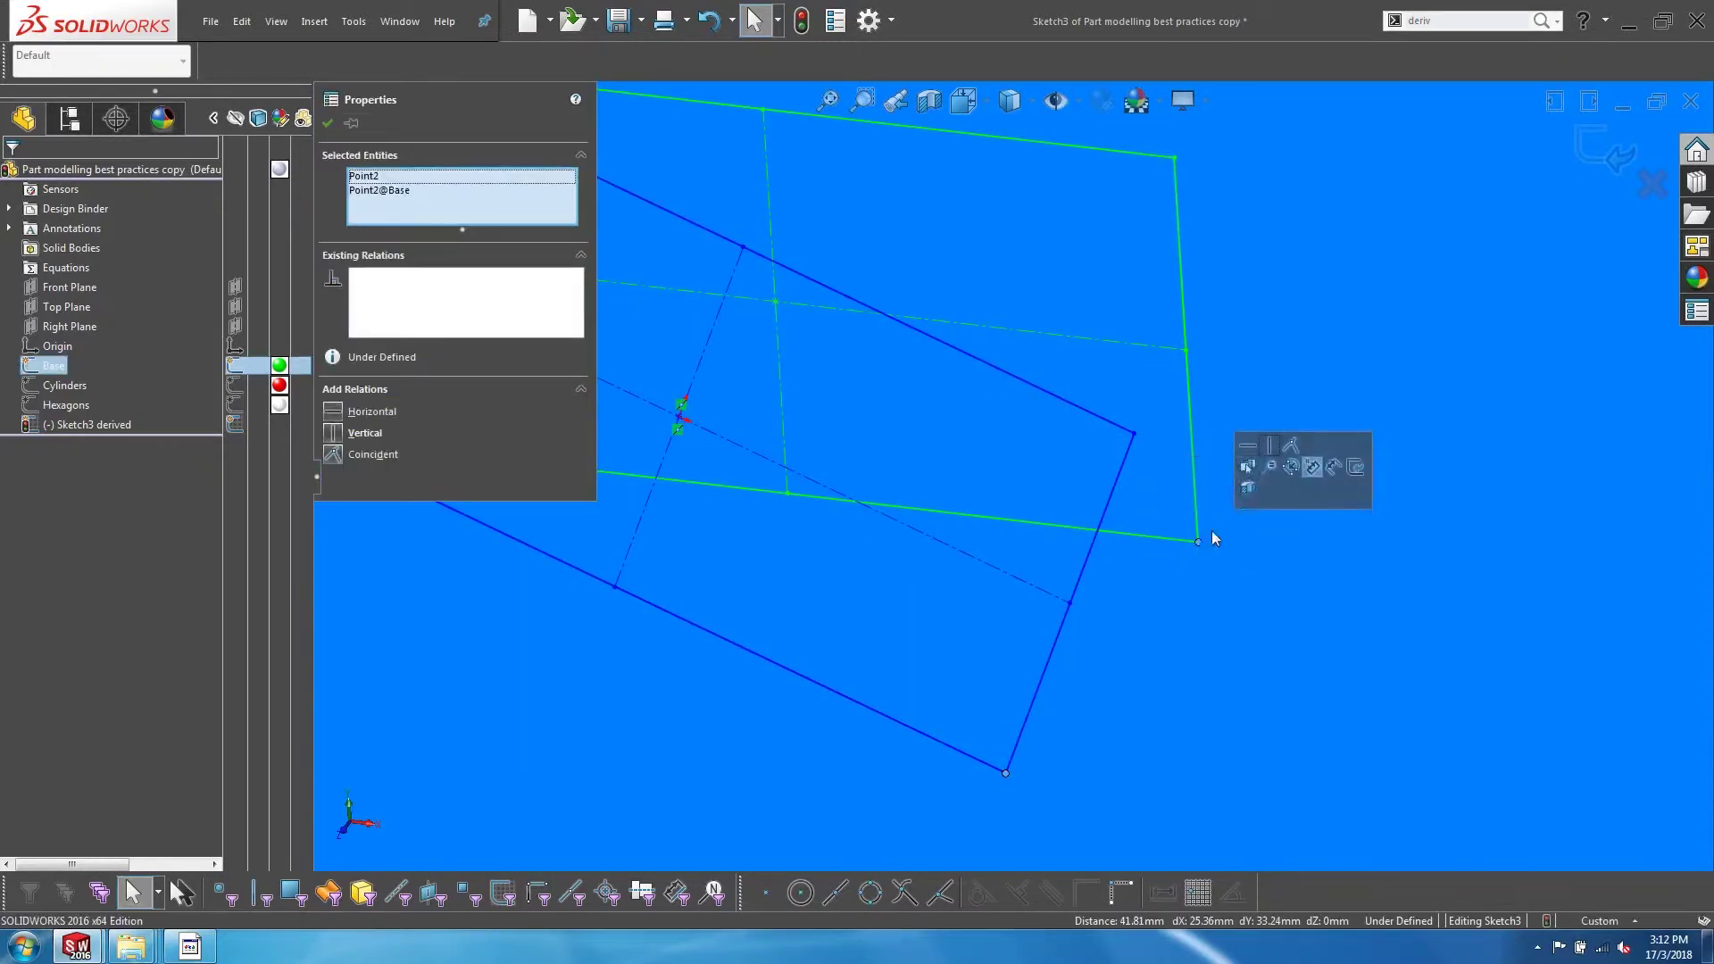
left_click(1288, 446)
scroll(1247, 679, "up", 3)
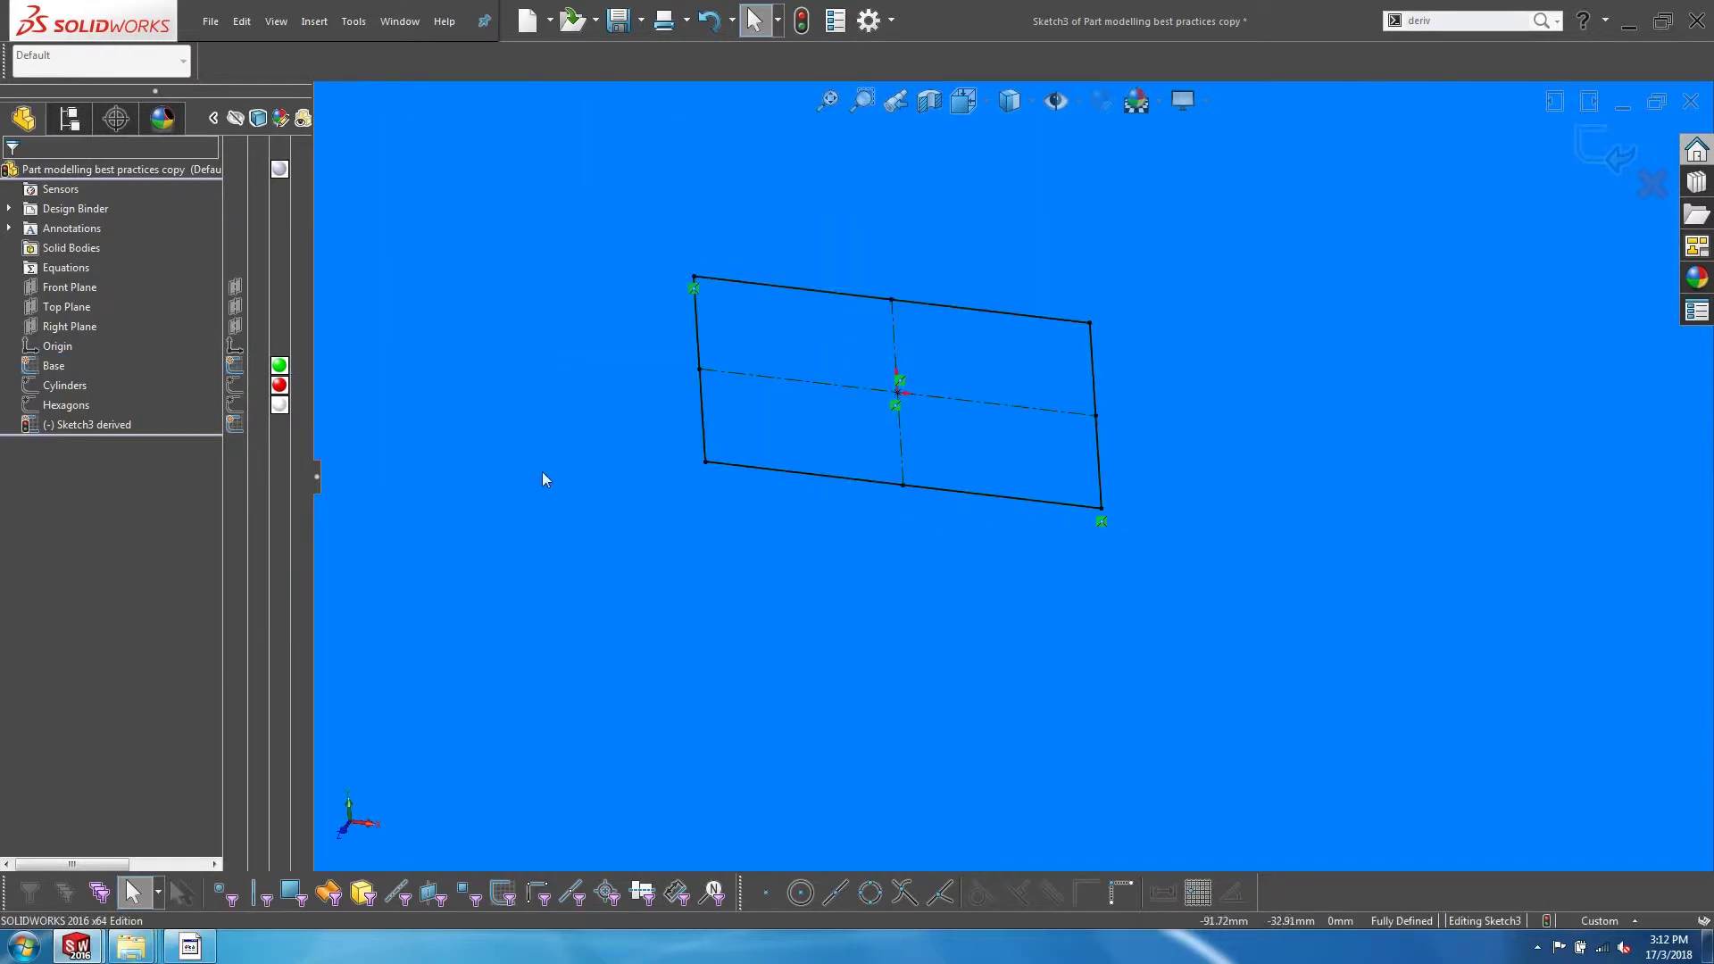
Exit the derived sketch, keeping its coincident relations to the Base sketch.
key("s")
left_click(575, 684)
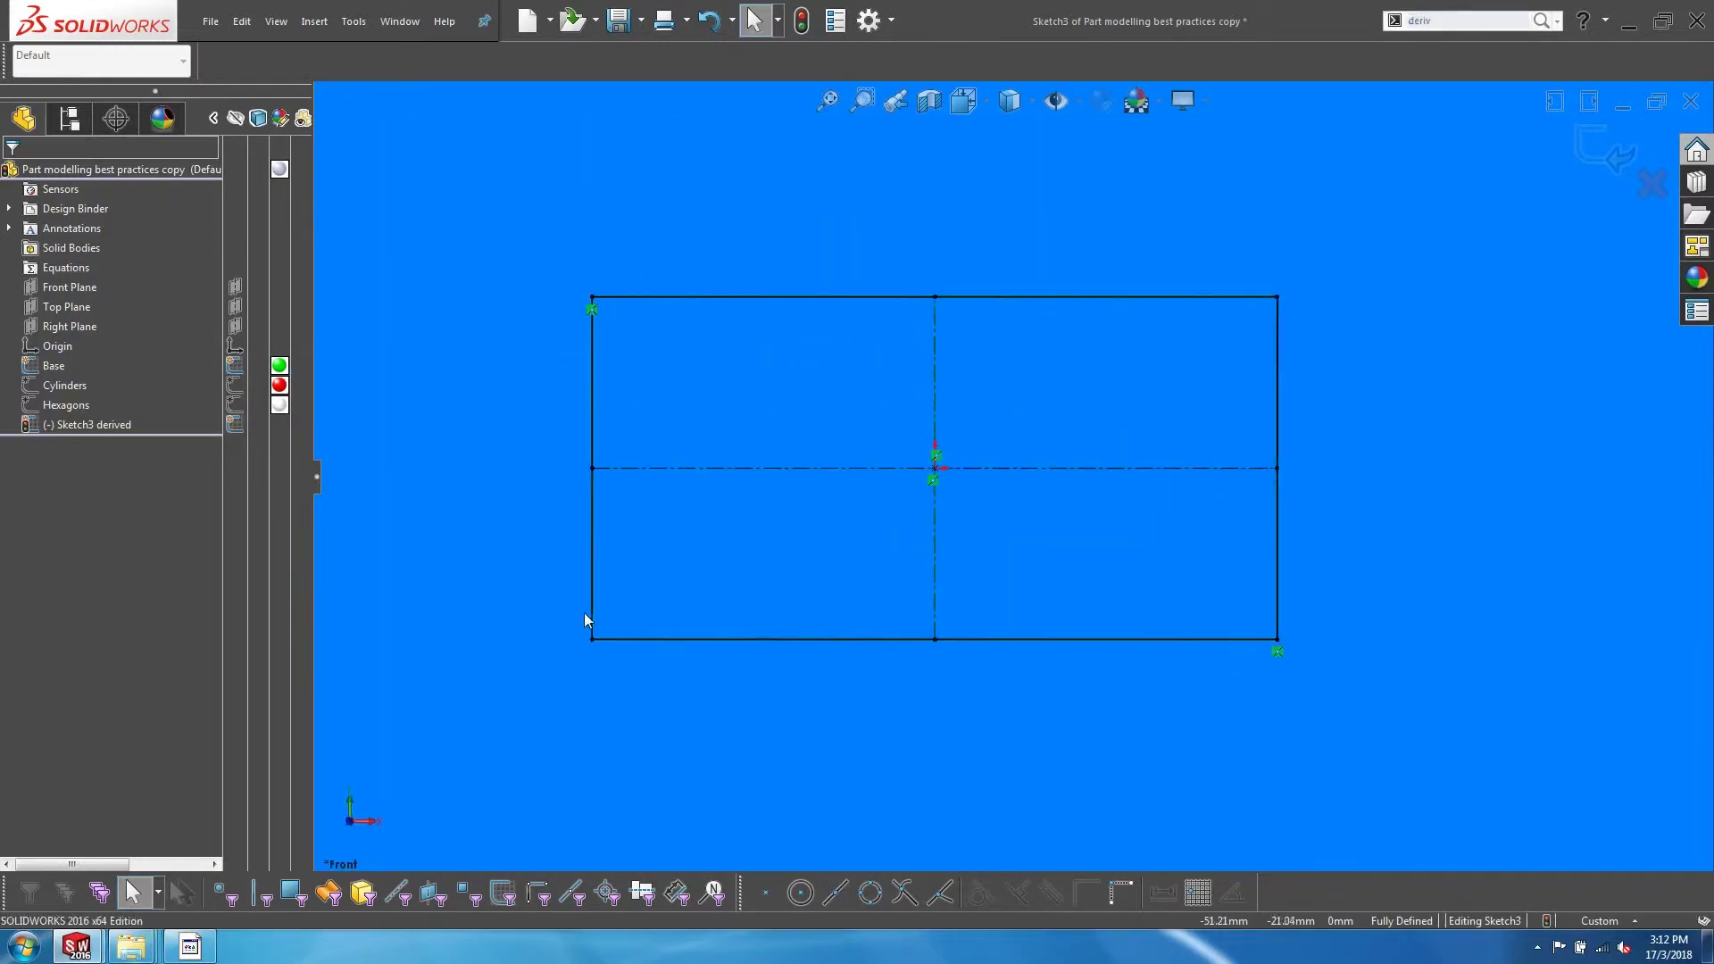
left_click(1606, 153)
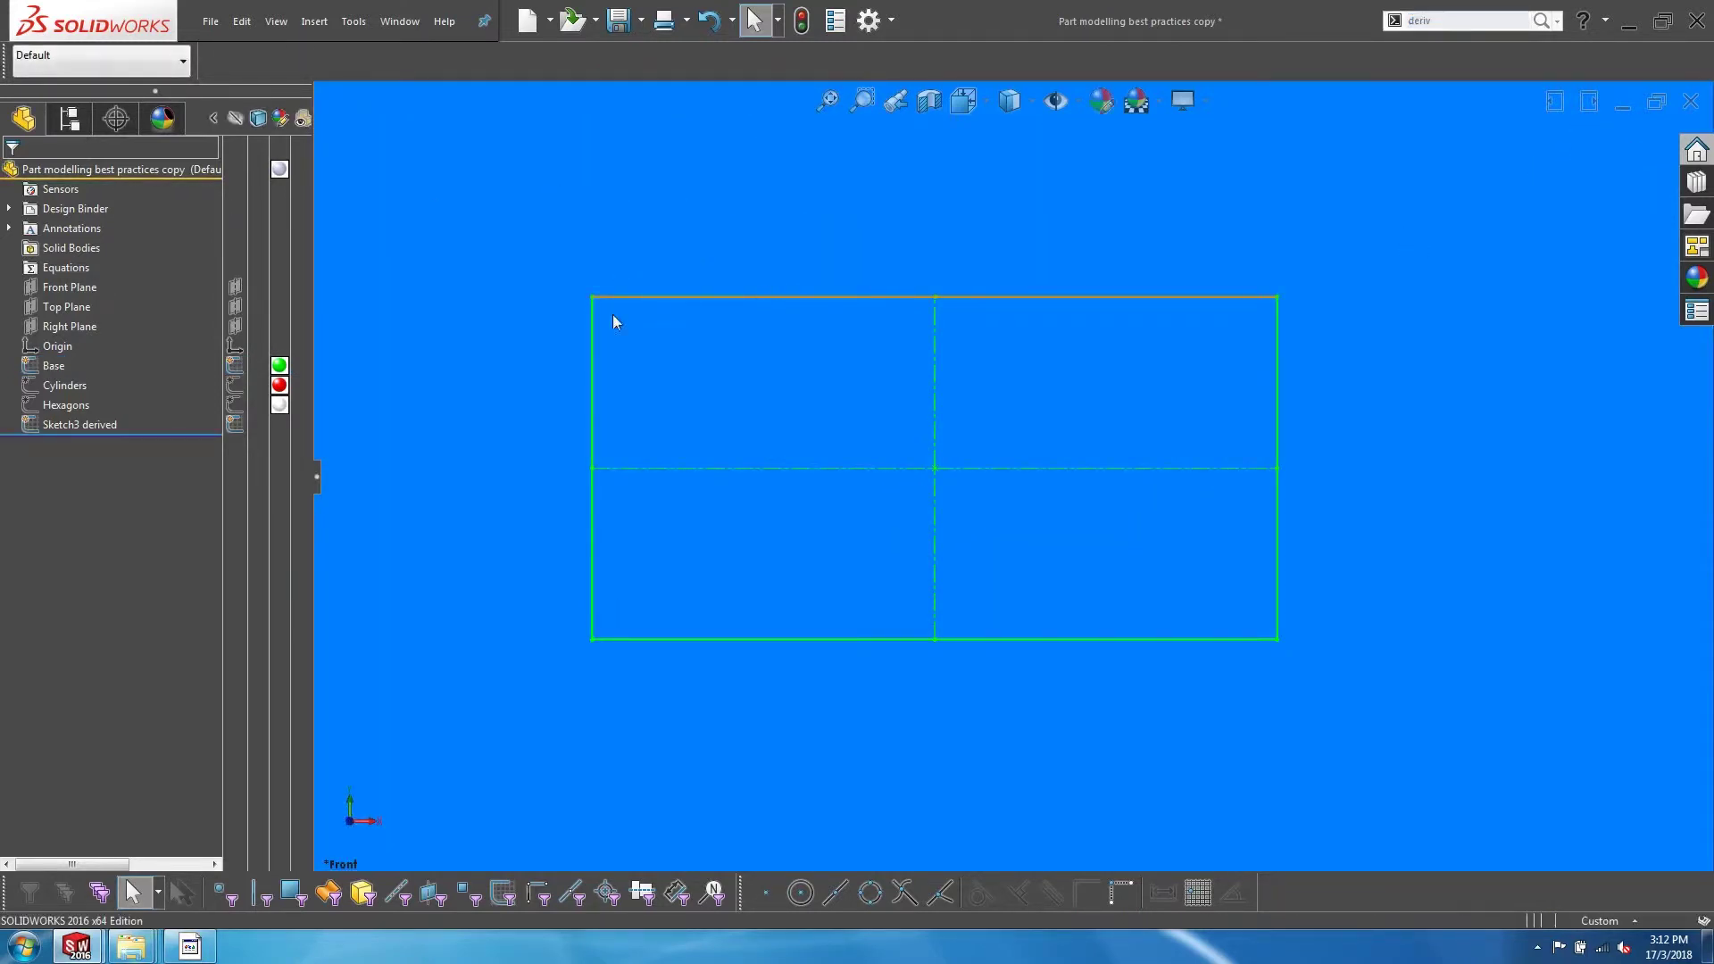
Extrude the derived Base rectangle as a blind boss 15 mm deep.
left_click(474, 337)
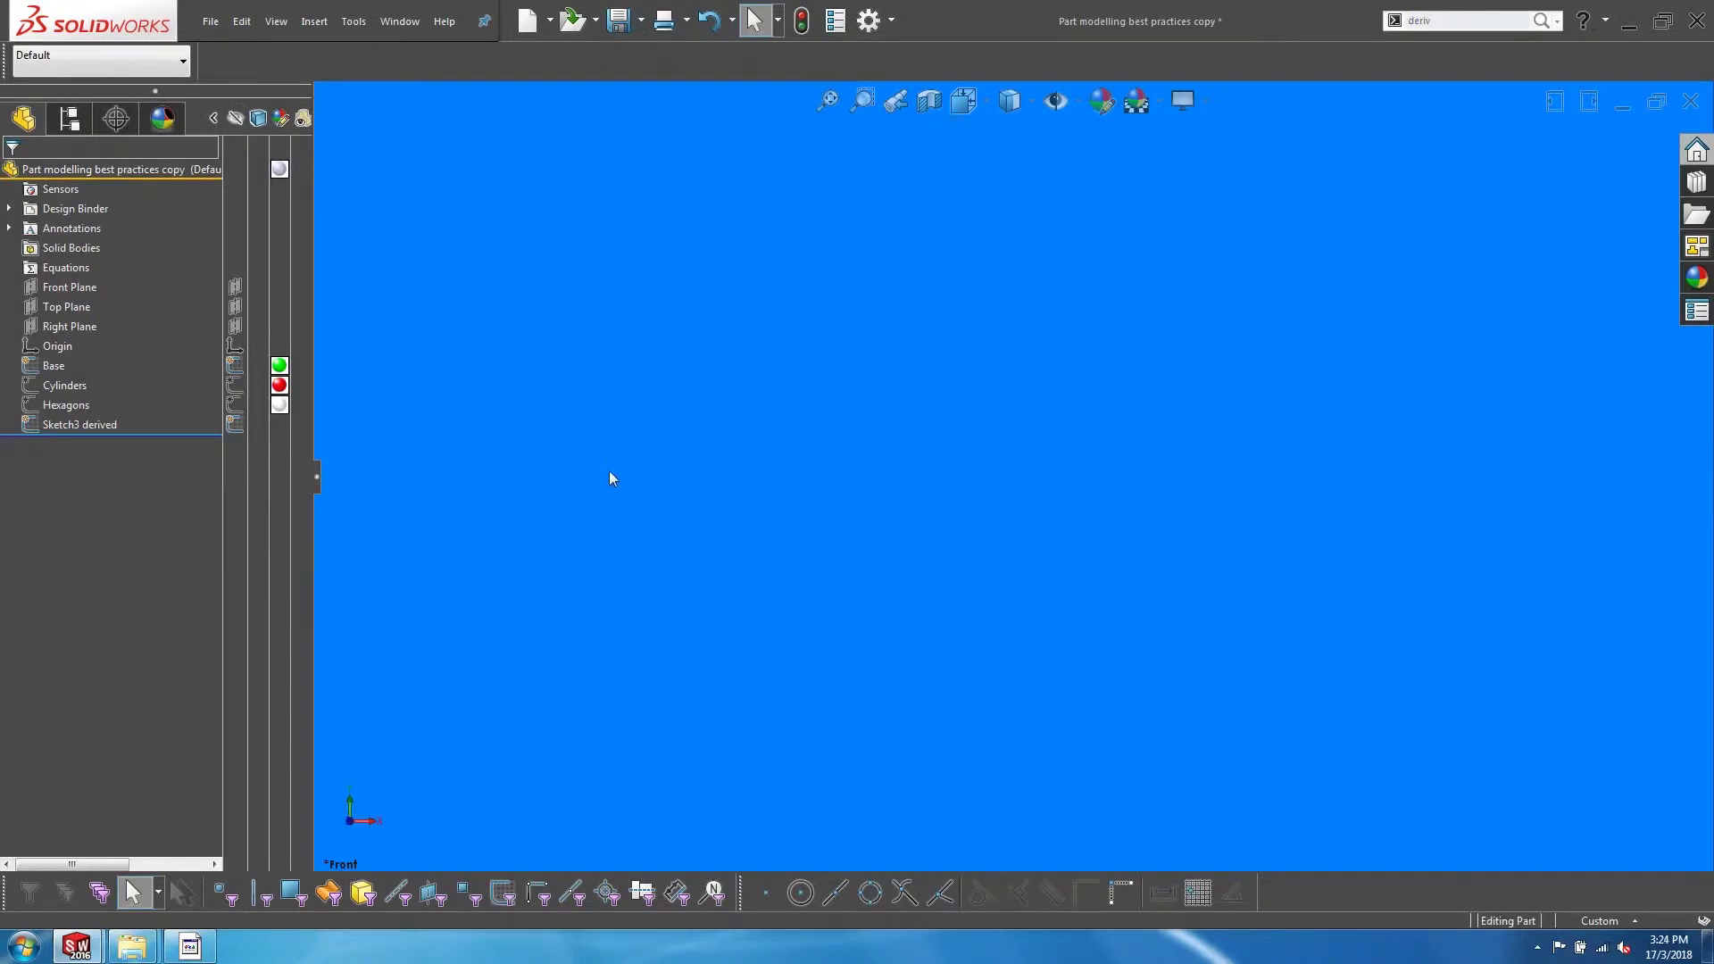
left_click(87, 419)
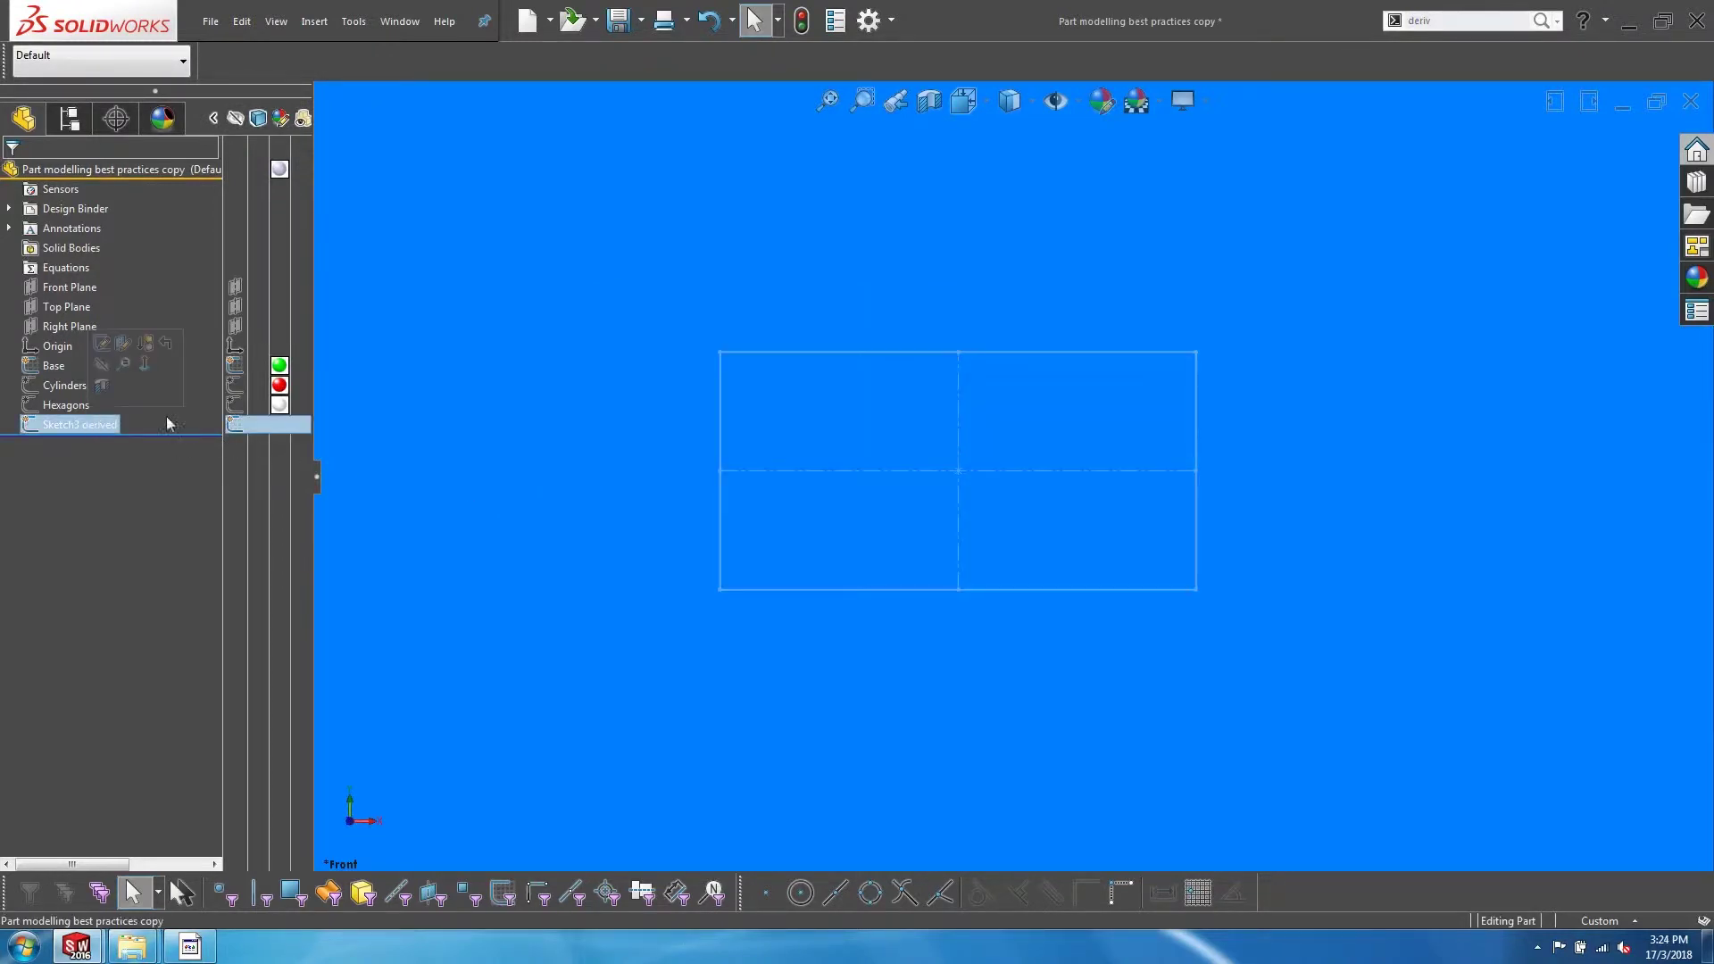
key("s")
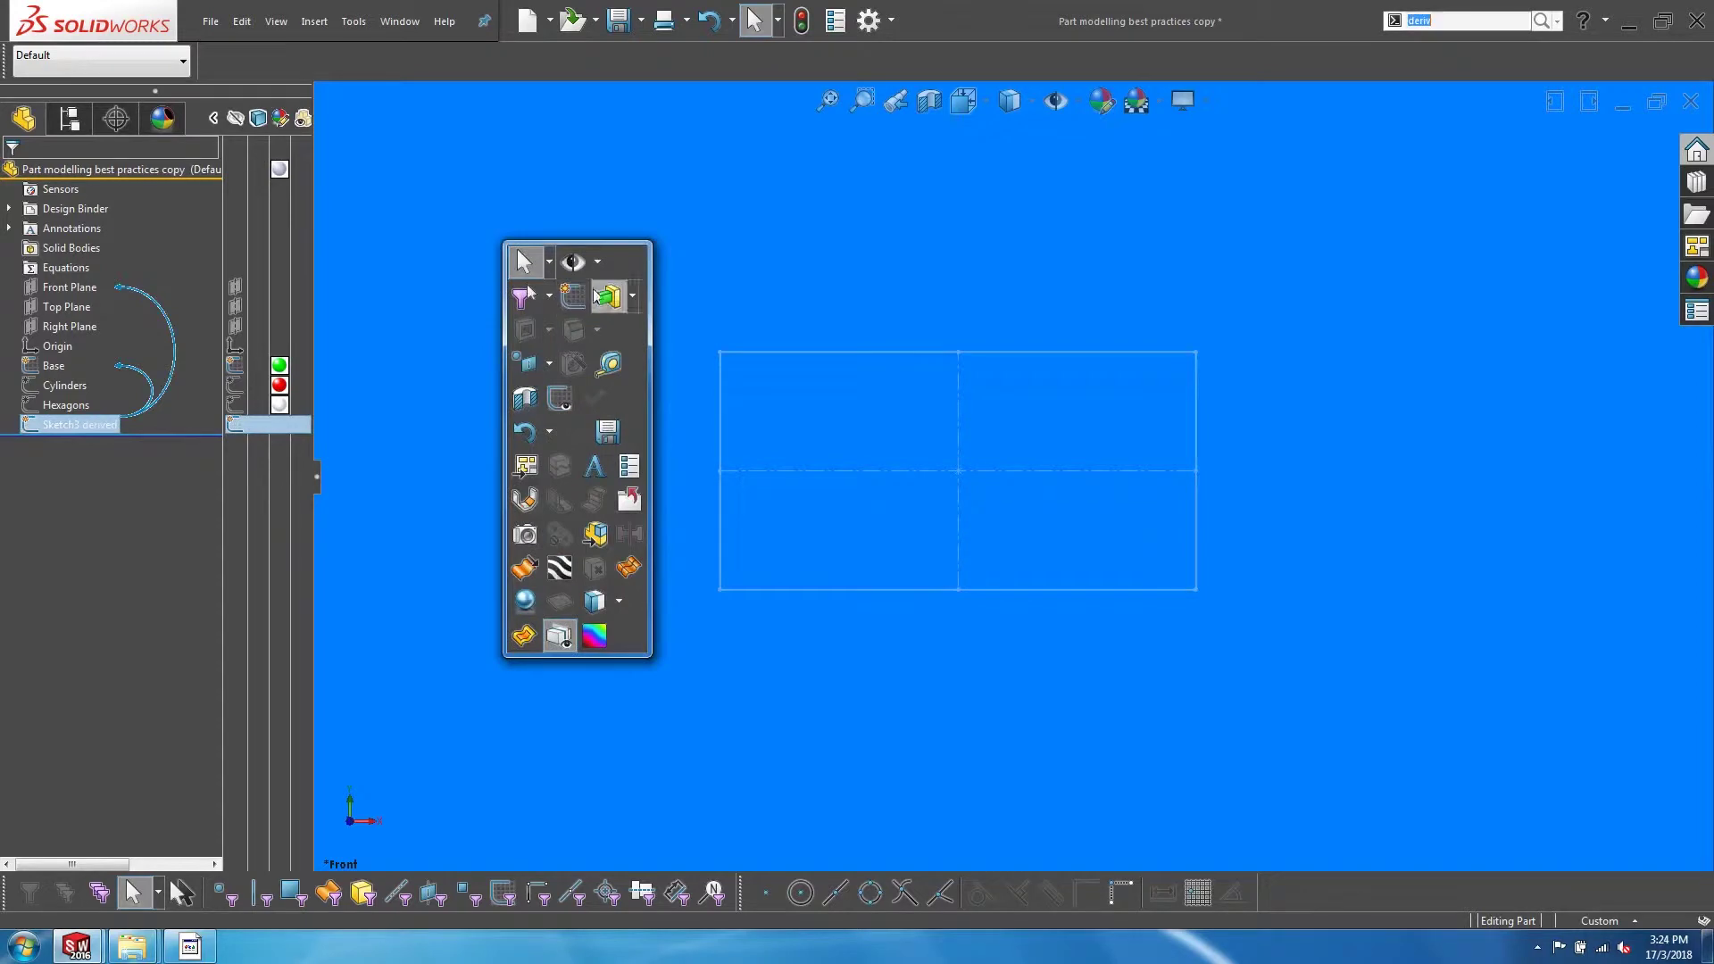
left_click(600, 293)
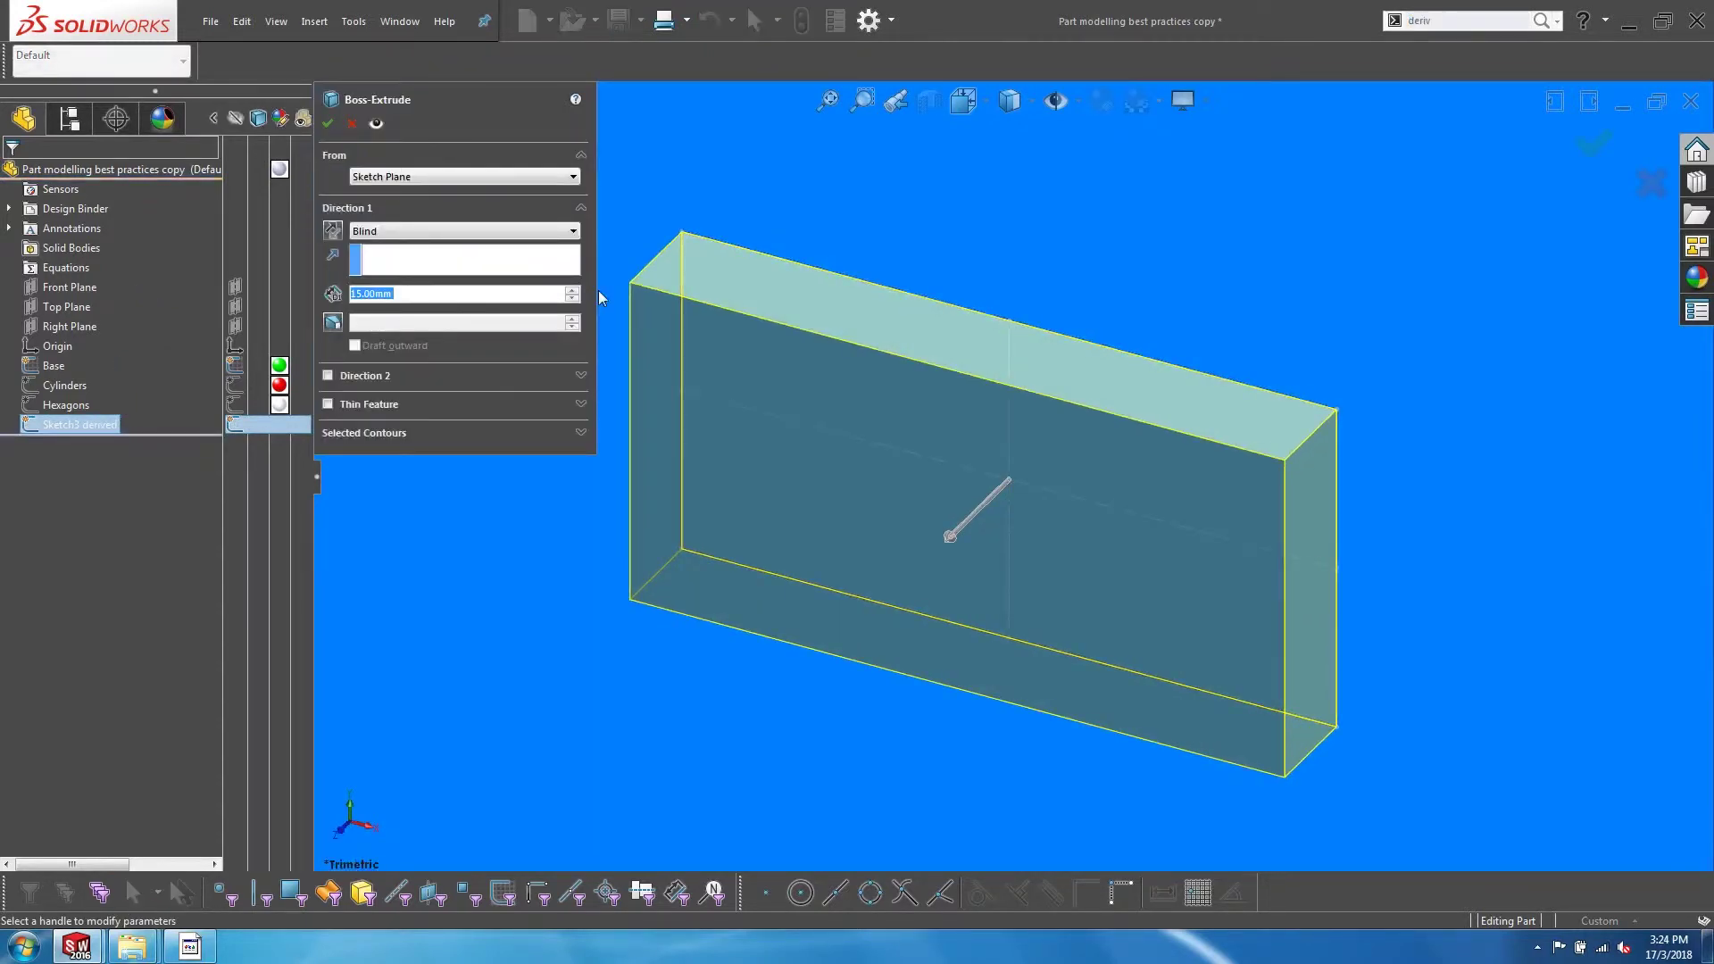
left_click(338, 127)
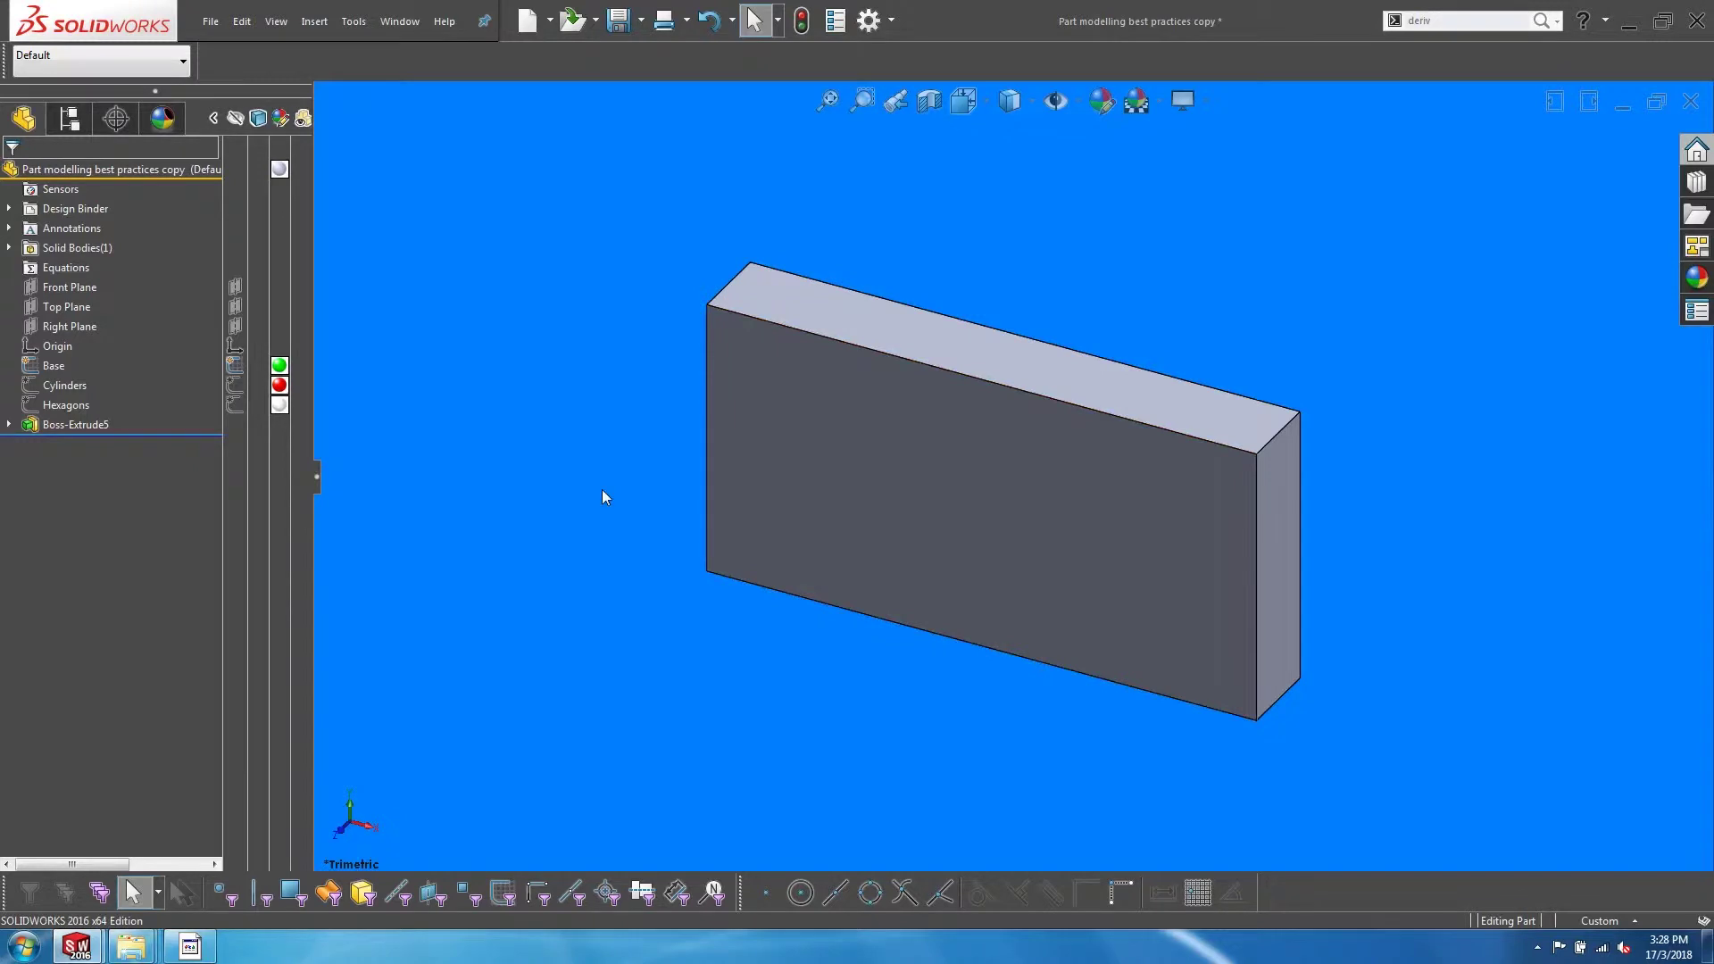
scroll(601, 489, "up", 1)
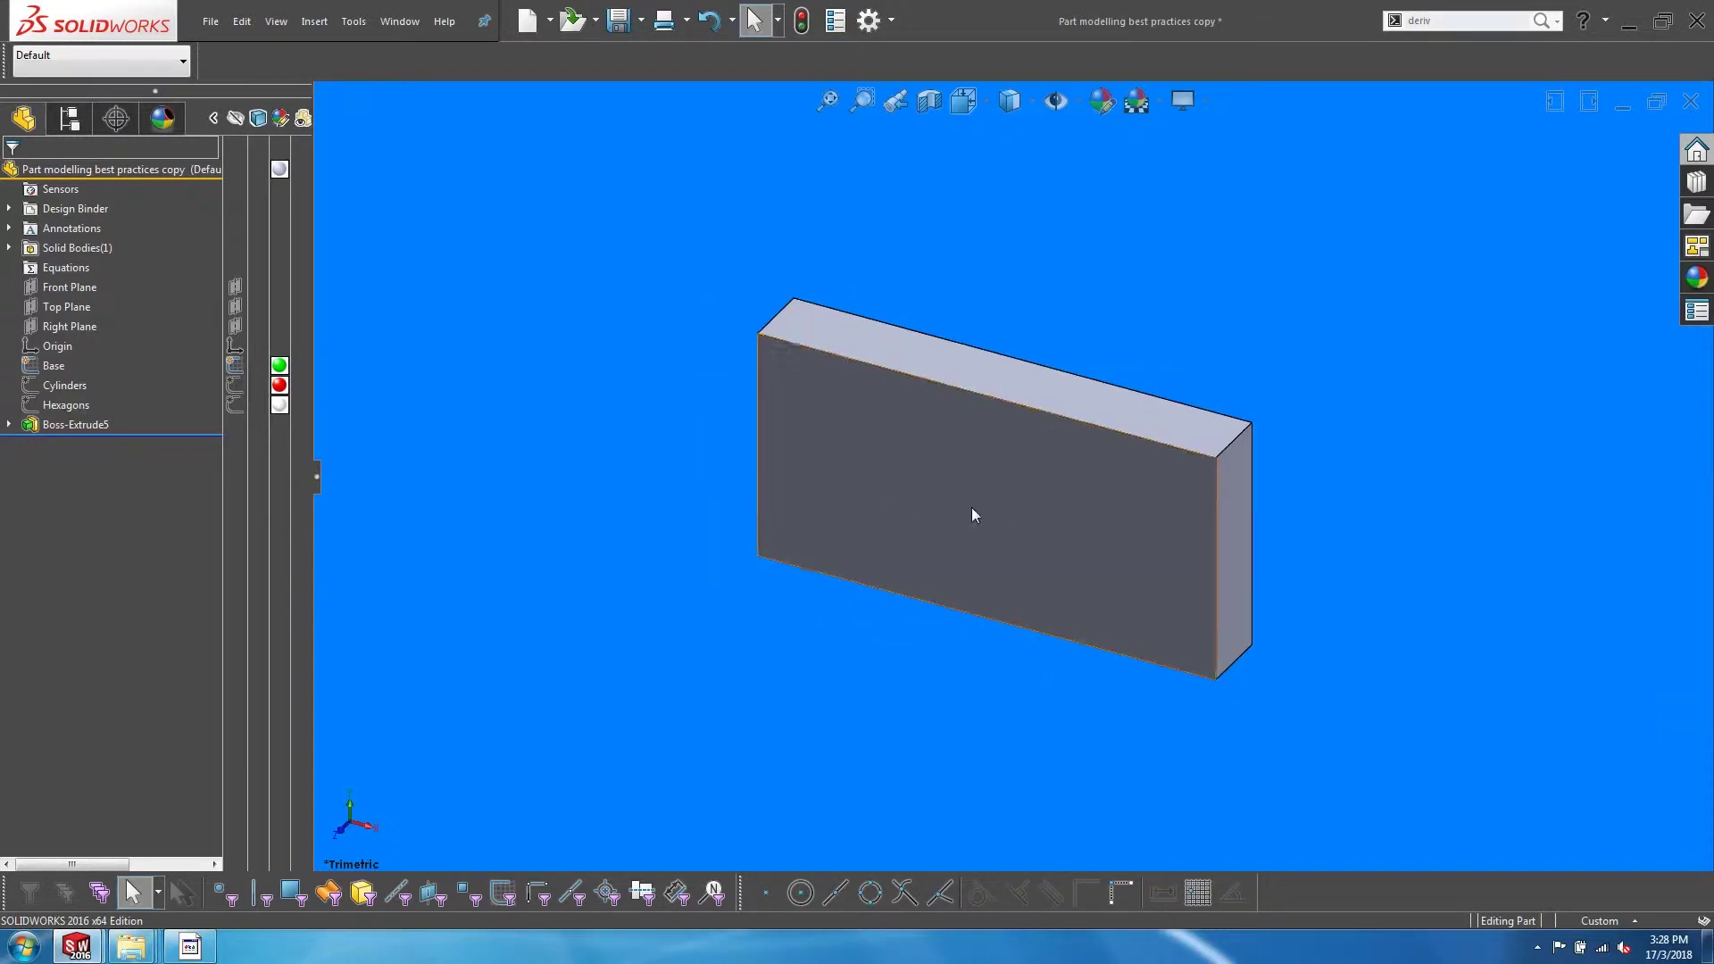
scroll(982, 505, "down", 3)
left_click(888, 435)
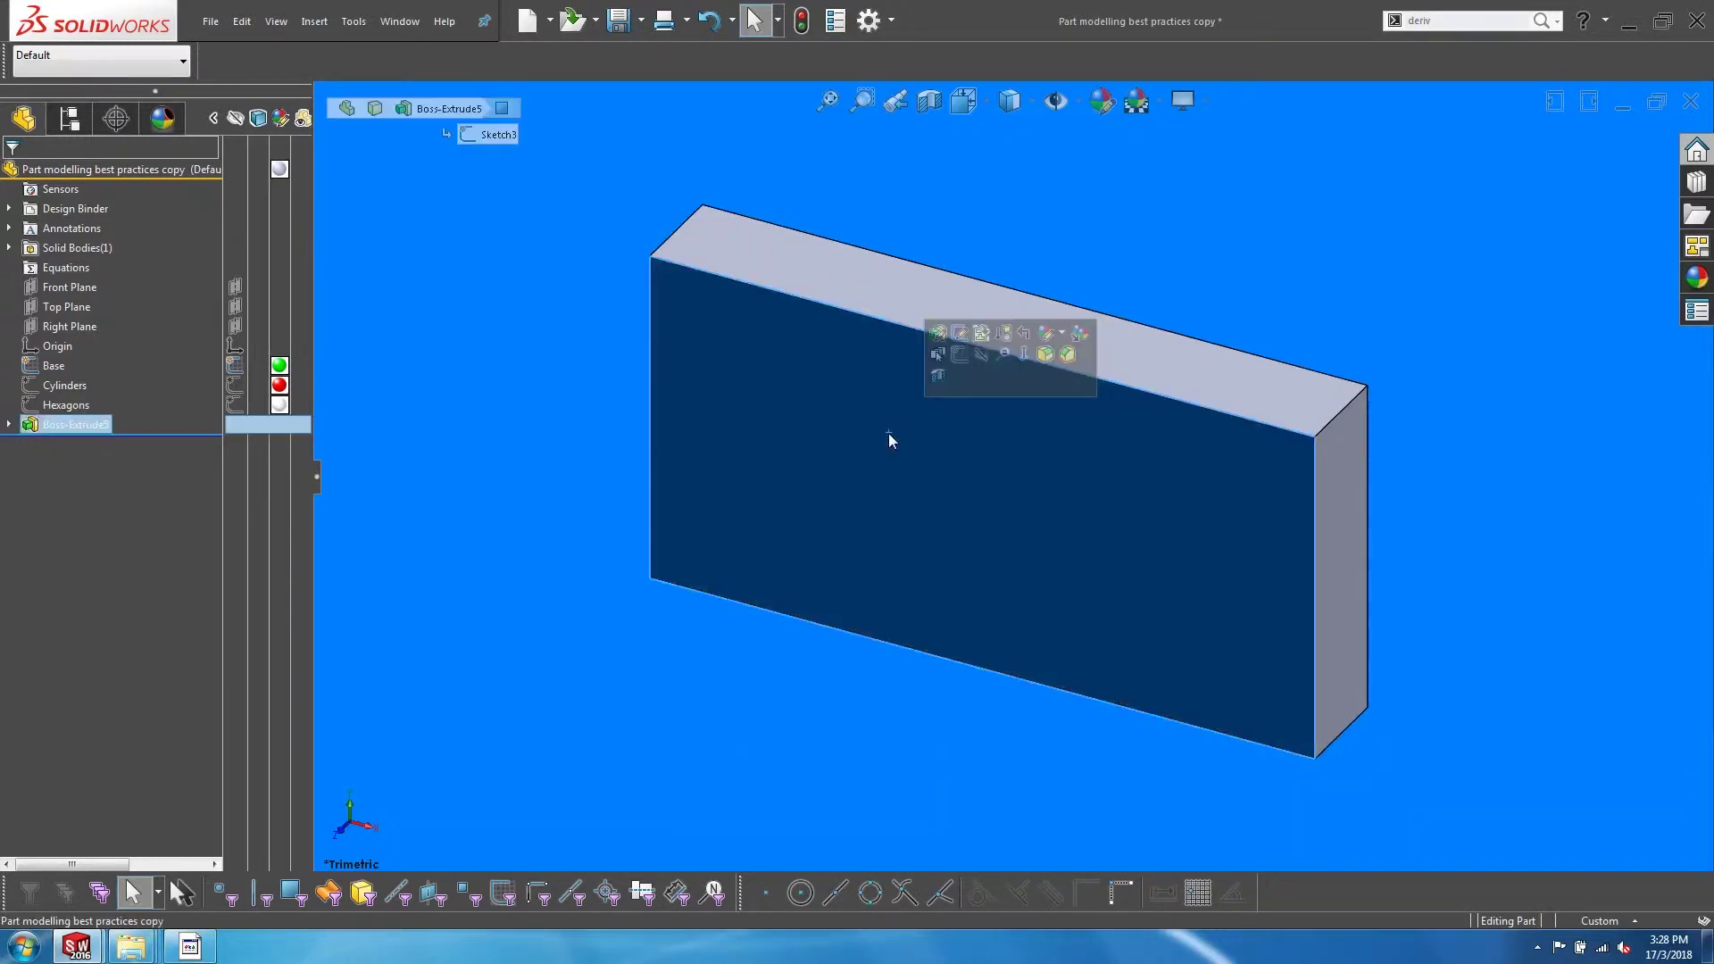
left_click(961, 353)
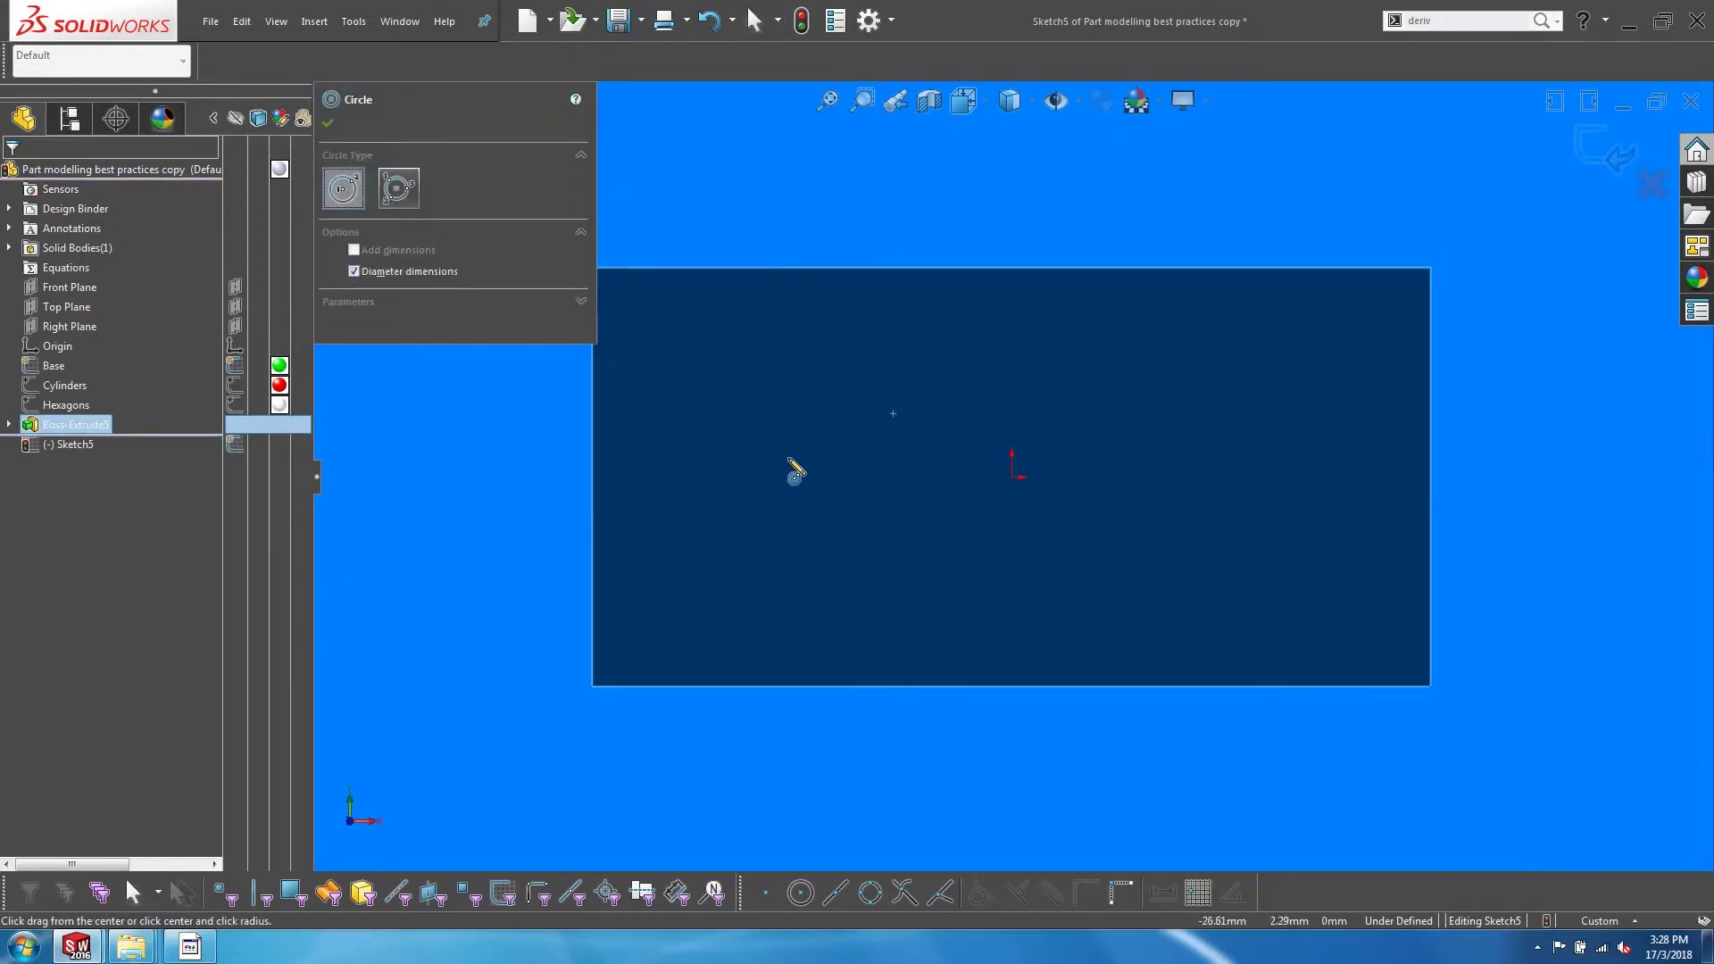
left_click_drag(788, 458, 862, 540)
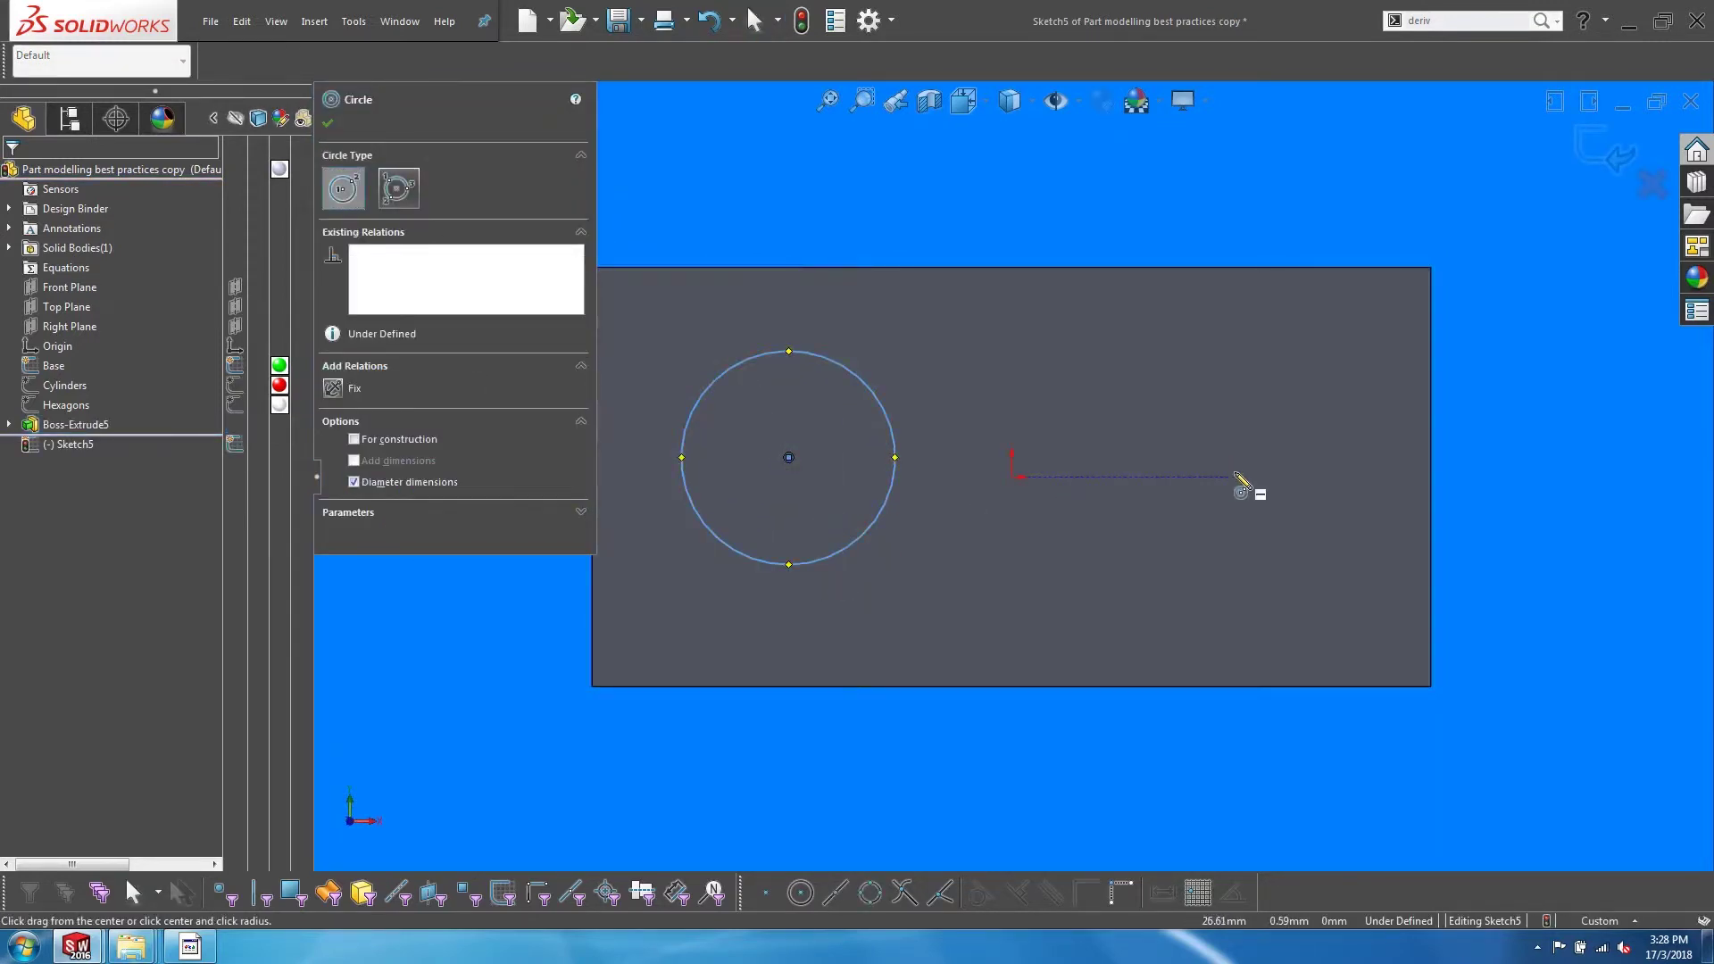
left_click_drag(1234, 477, 1297, 561)
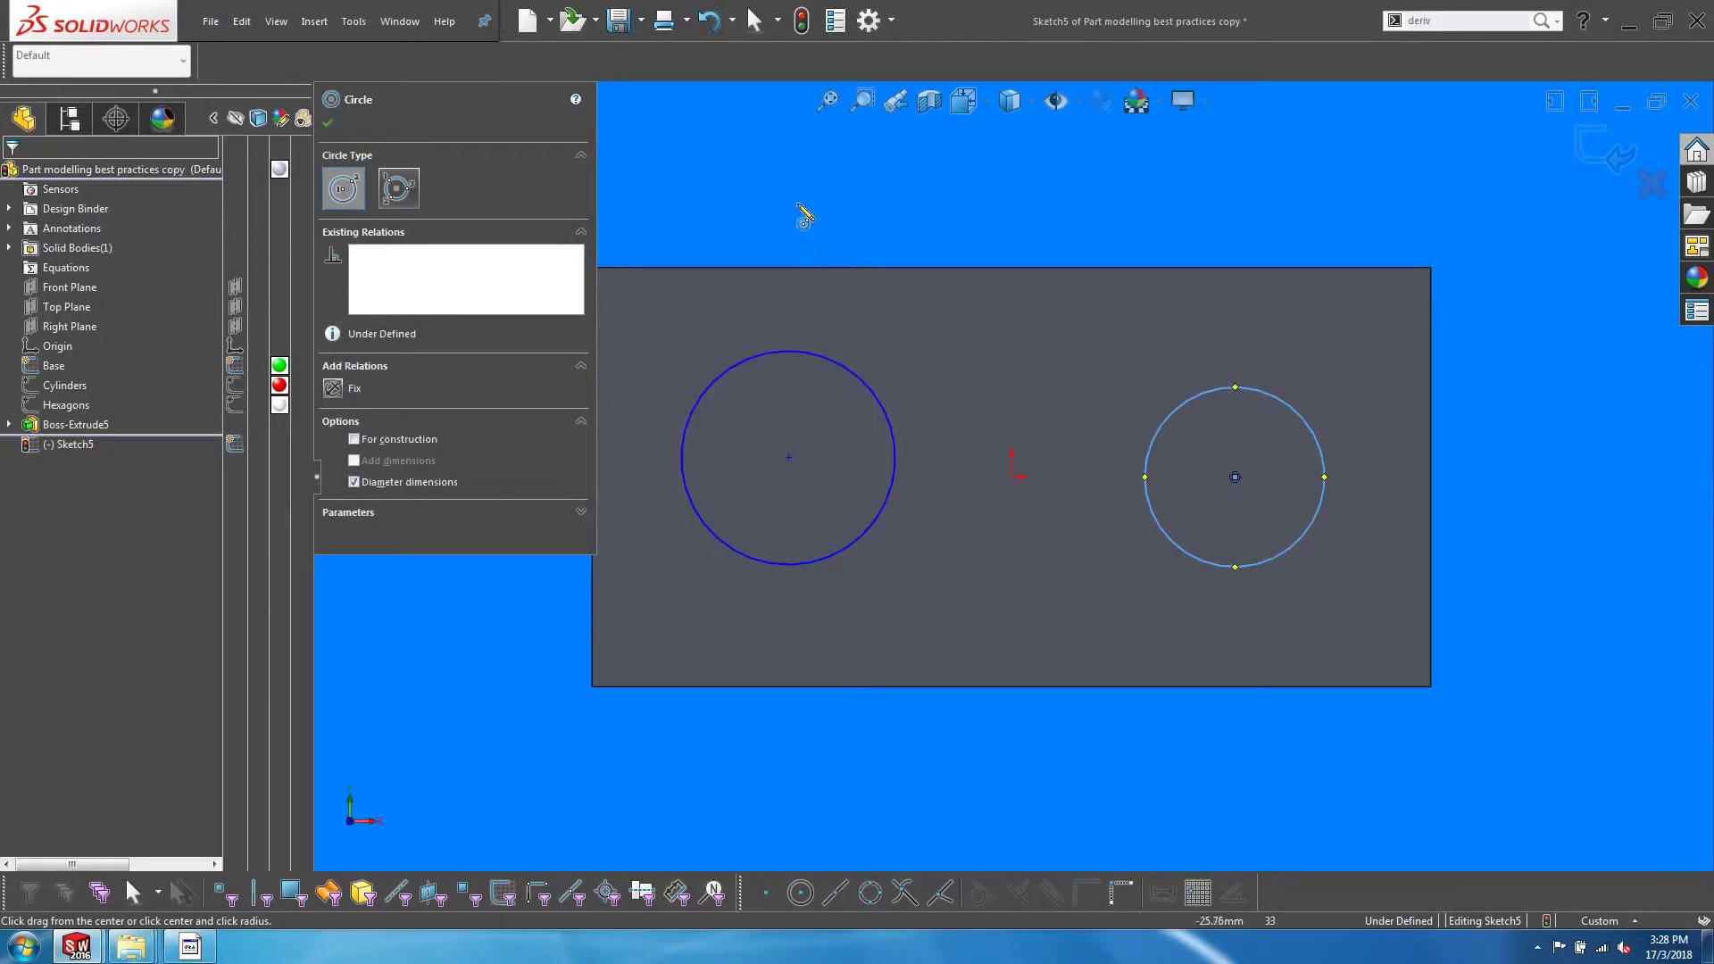
key("s")
left_click(836, 478)
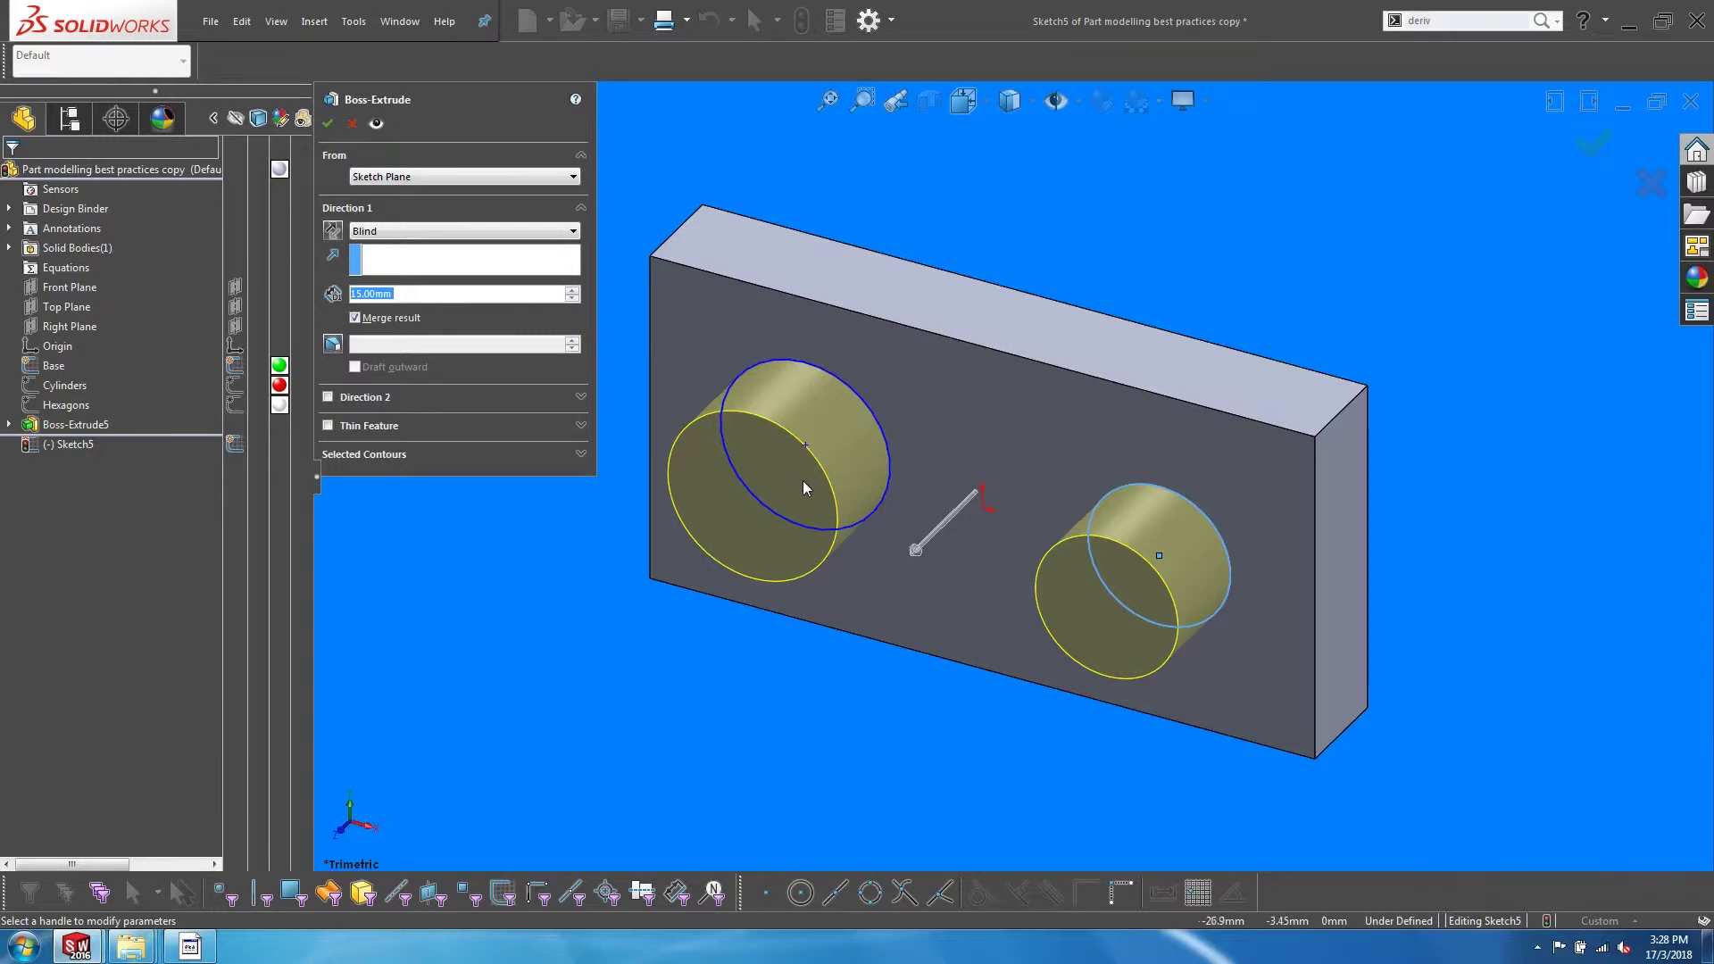
middle_click_drag(935, 463, 866, 588)
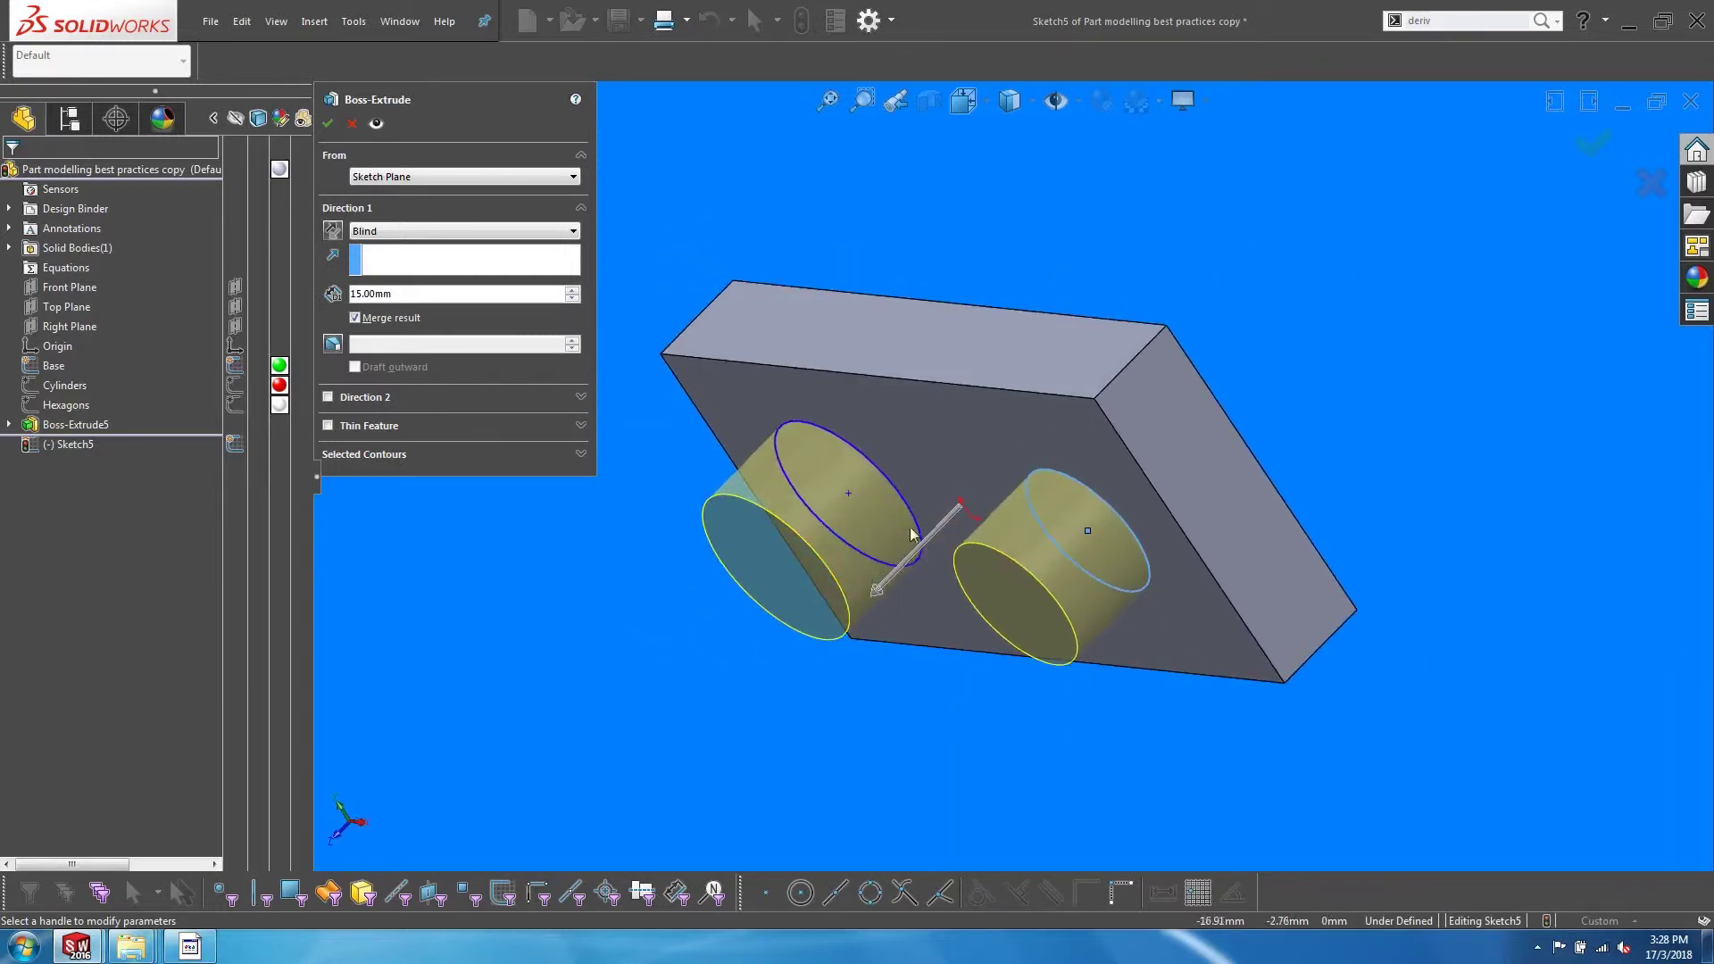
left_click(1639, 191)
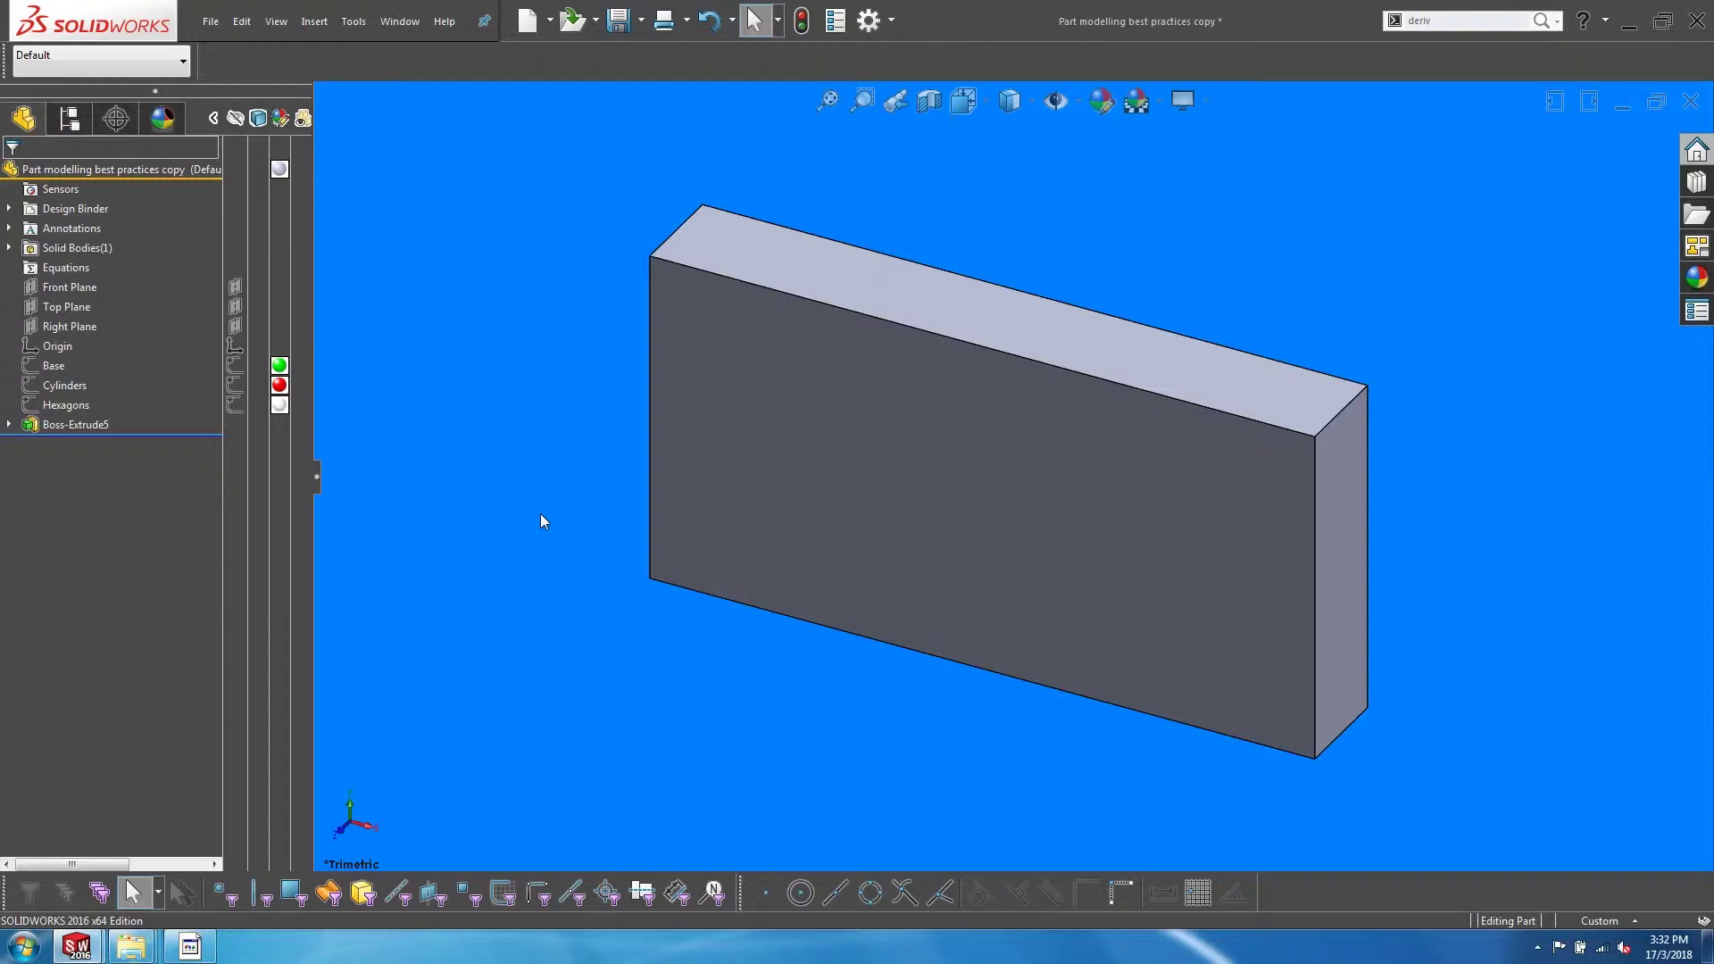
Insert a derived sketch of the Cylinders sketch on the plate's front face.
left_click(780, 467)
left_click(59, 387, "ctrl")
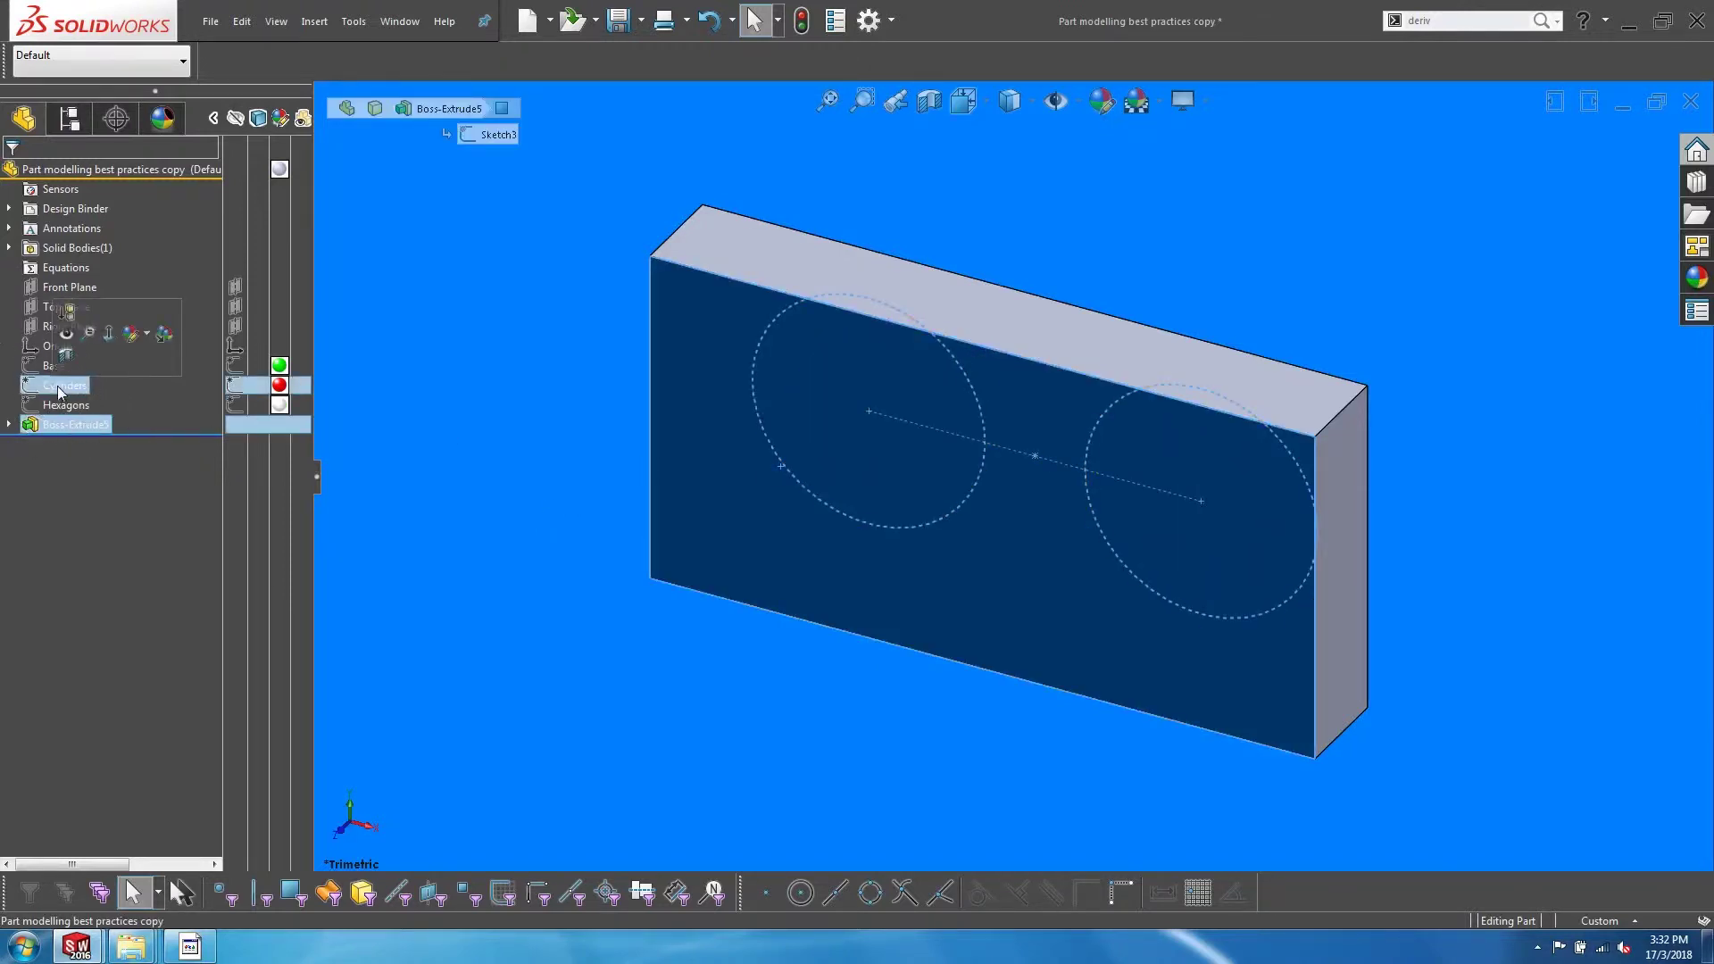
type("s")
type("inse")
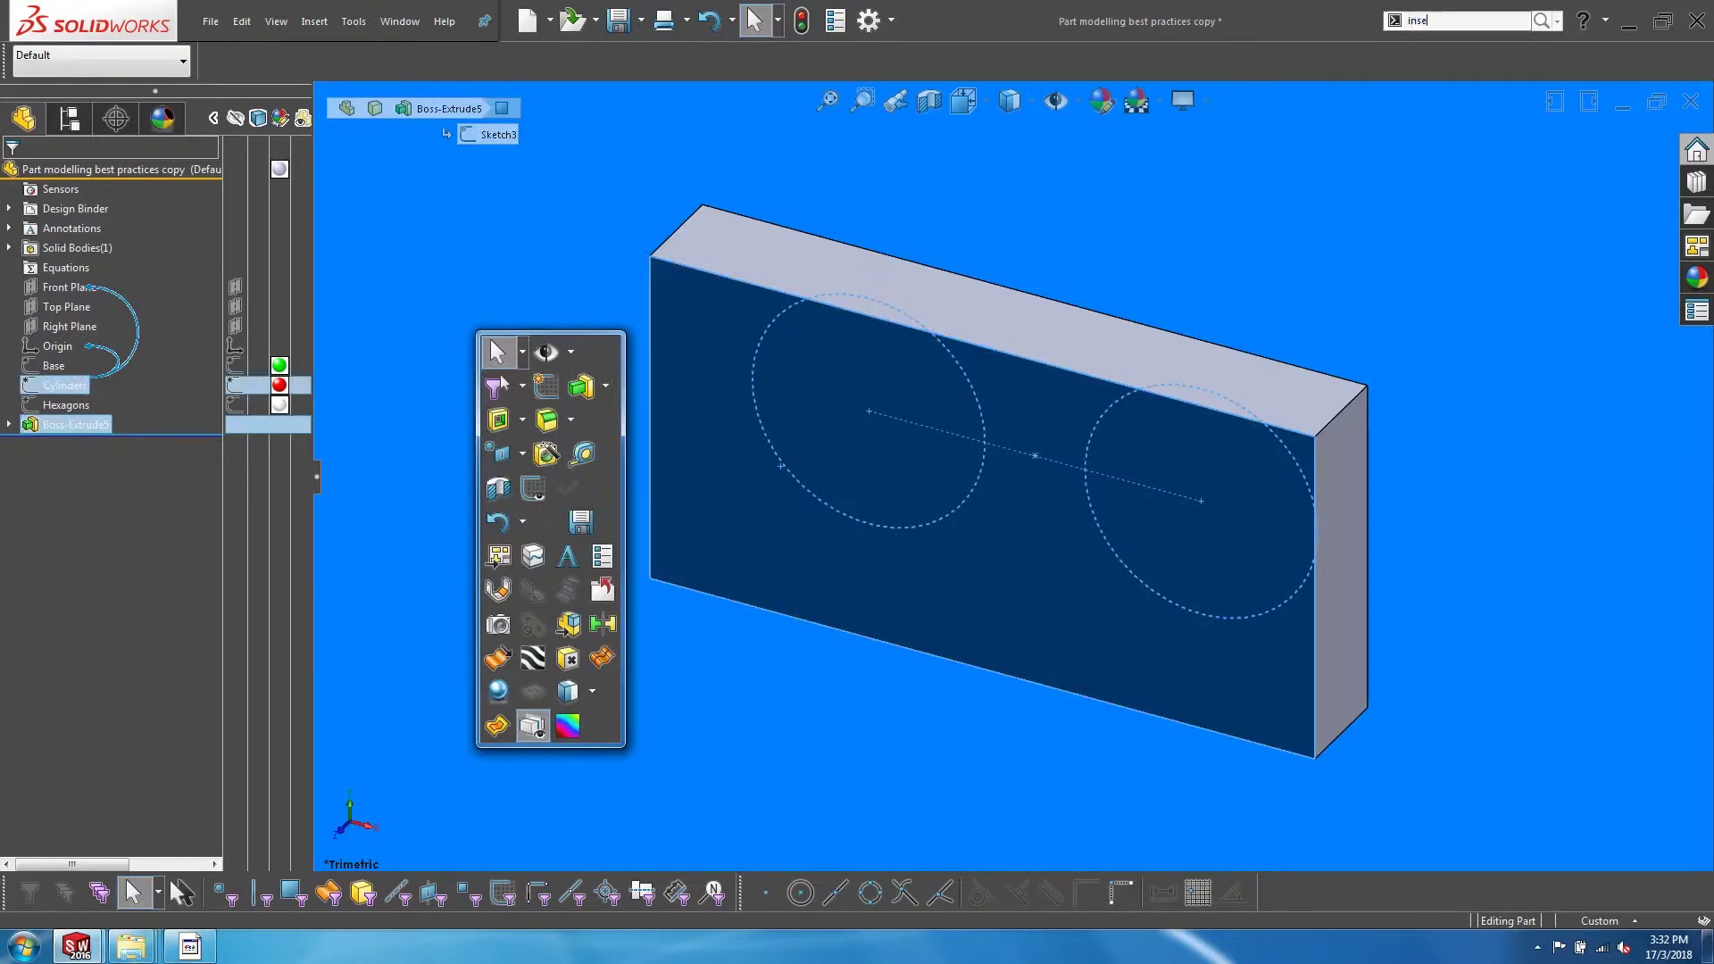
type("r")
left_click(1428, 124)
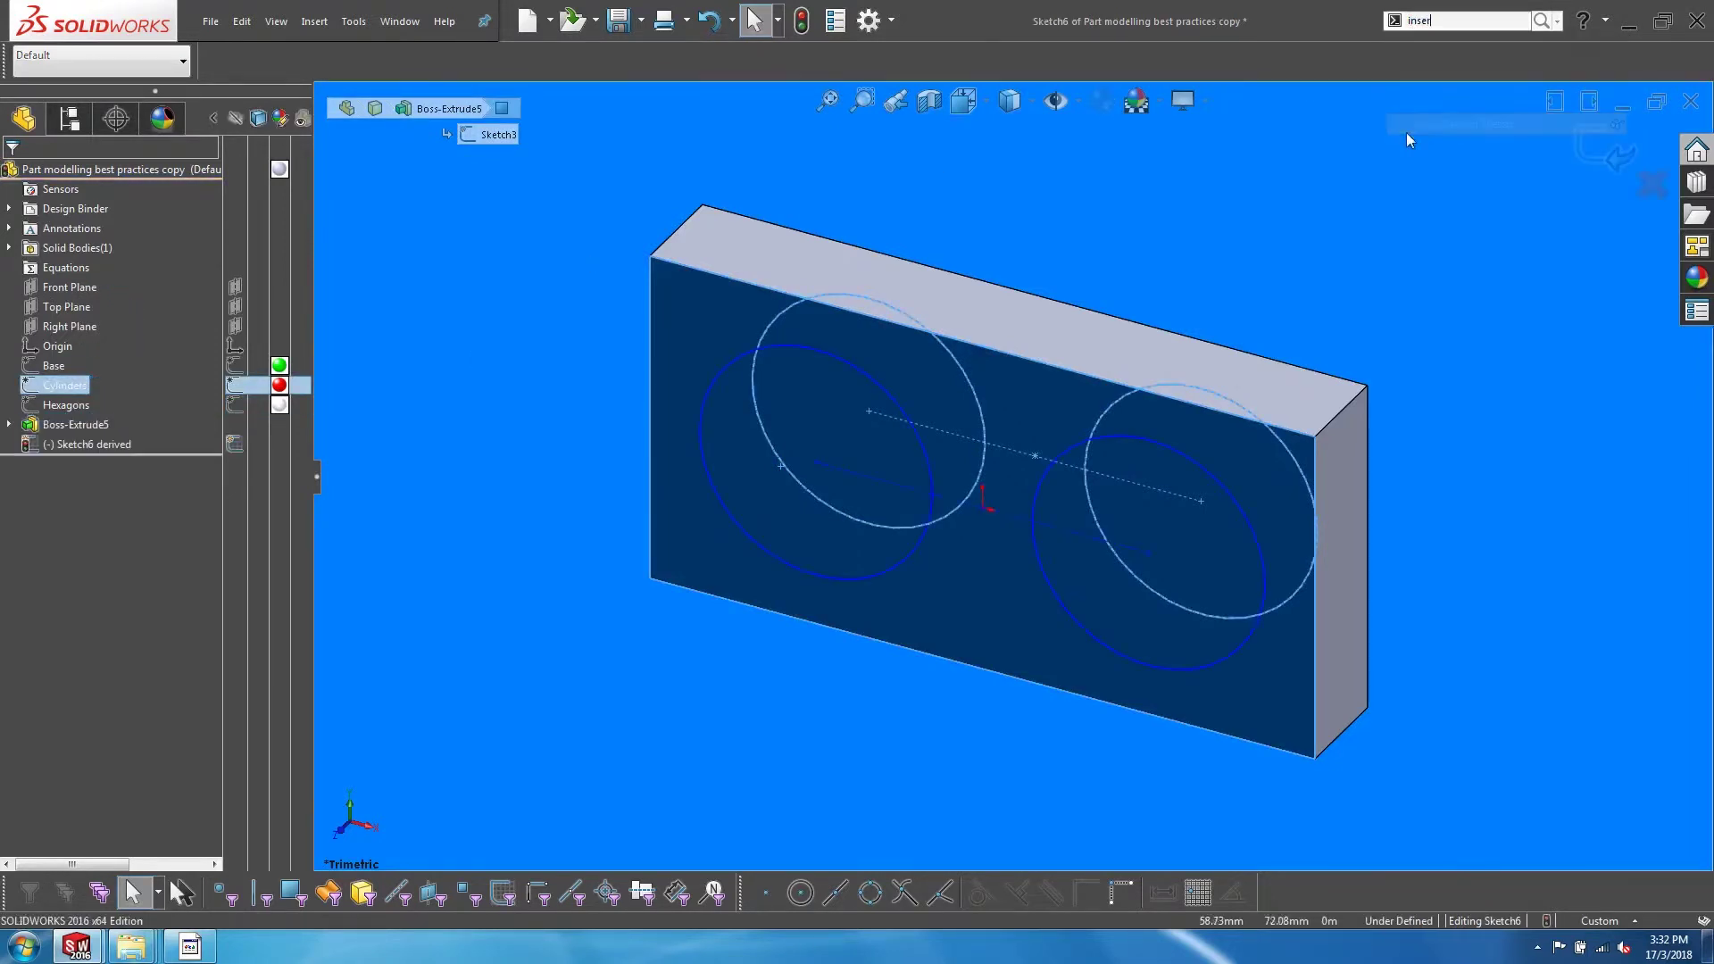
Show the Cylinders sketch and make the derived left circle's centre coincident with the matching Cylinders centre point.
key("s")
left_click(507, 489)
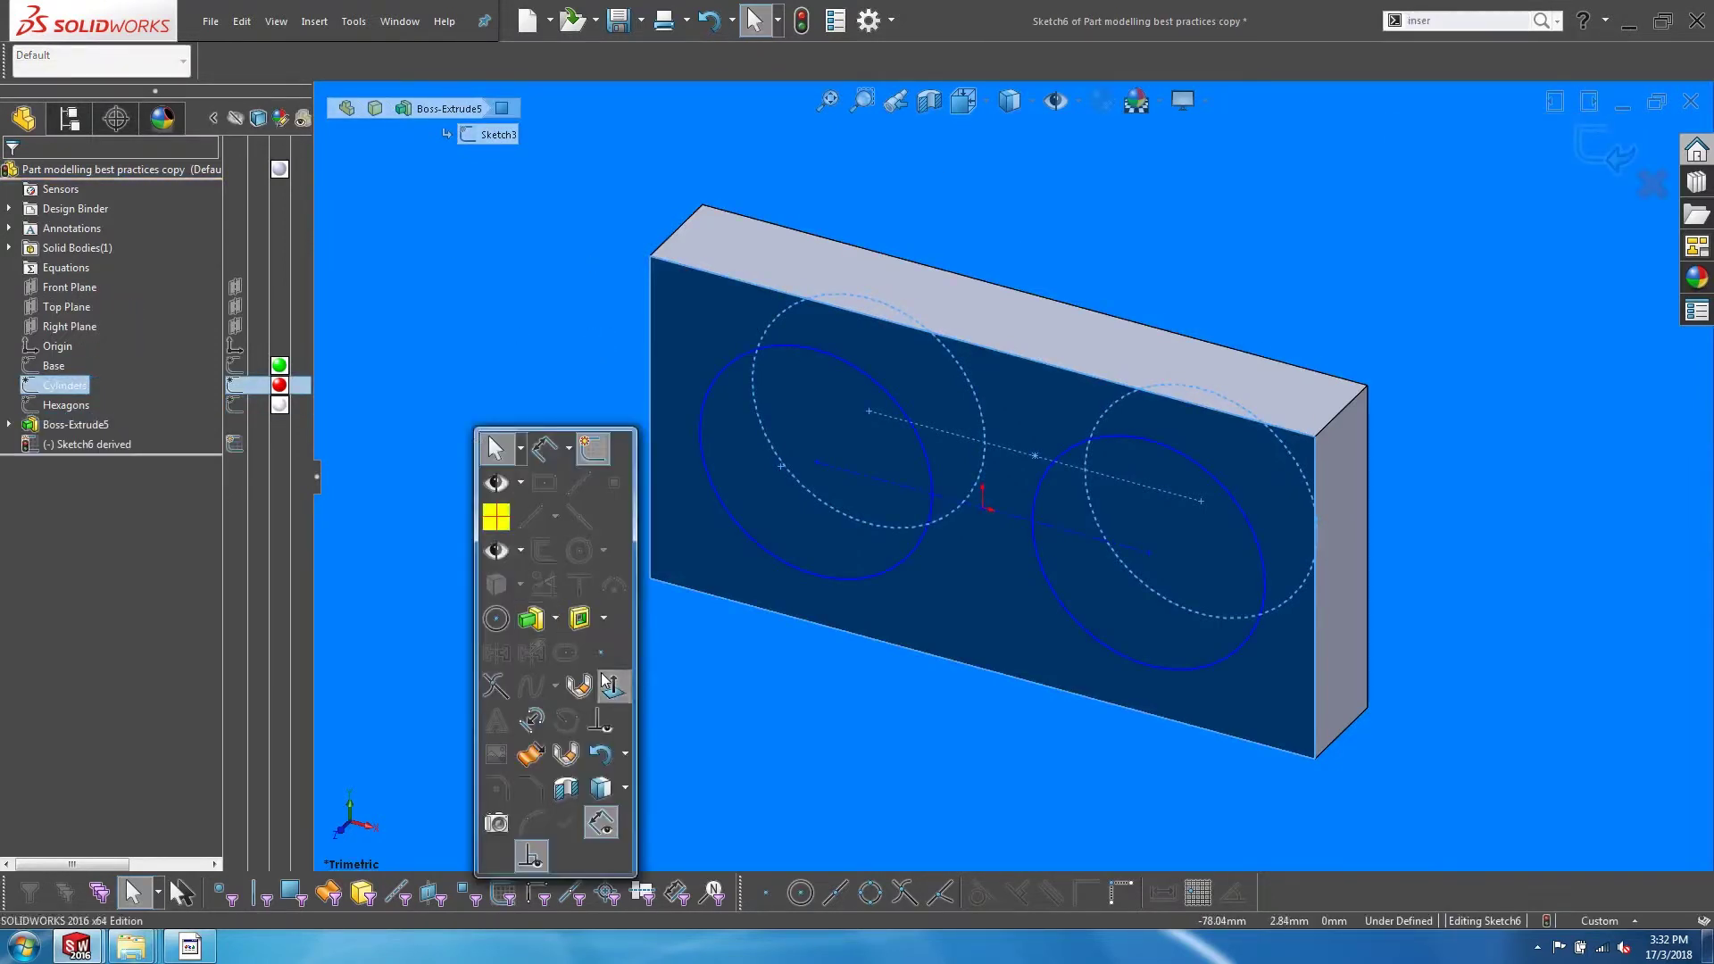
middle_click_drag(489, 482, 586, 490)
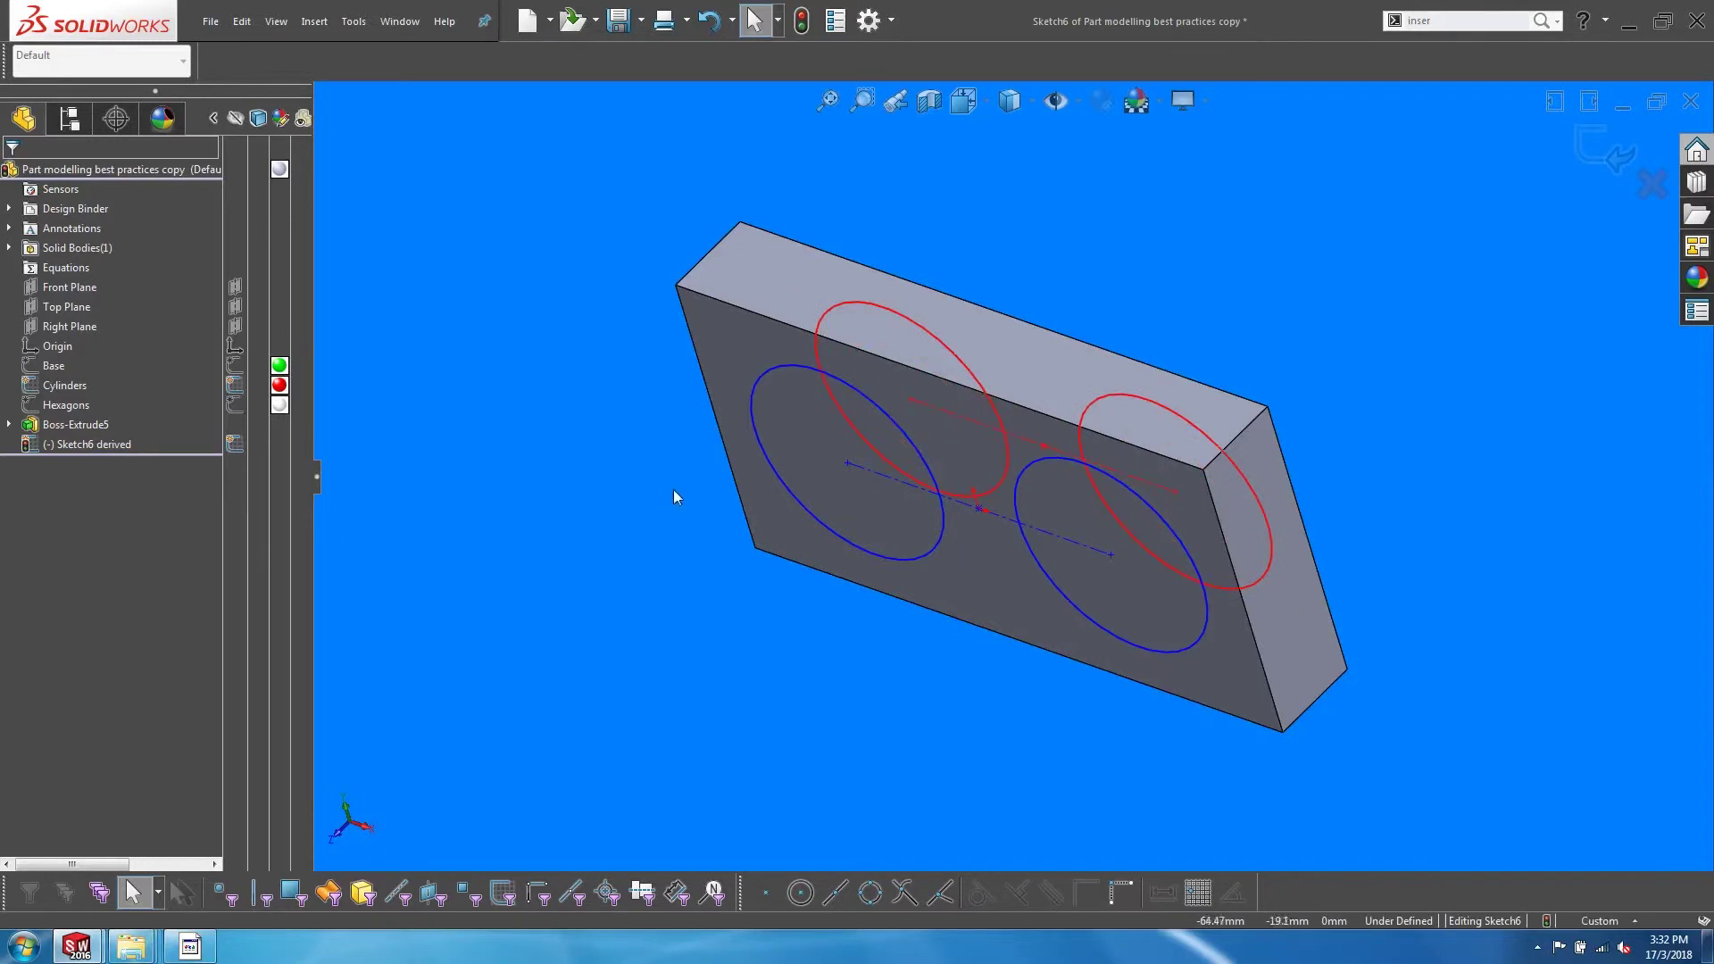
middle_click_drag(673, 489, 720, 340)
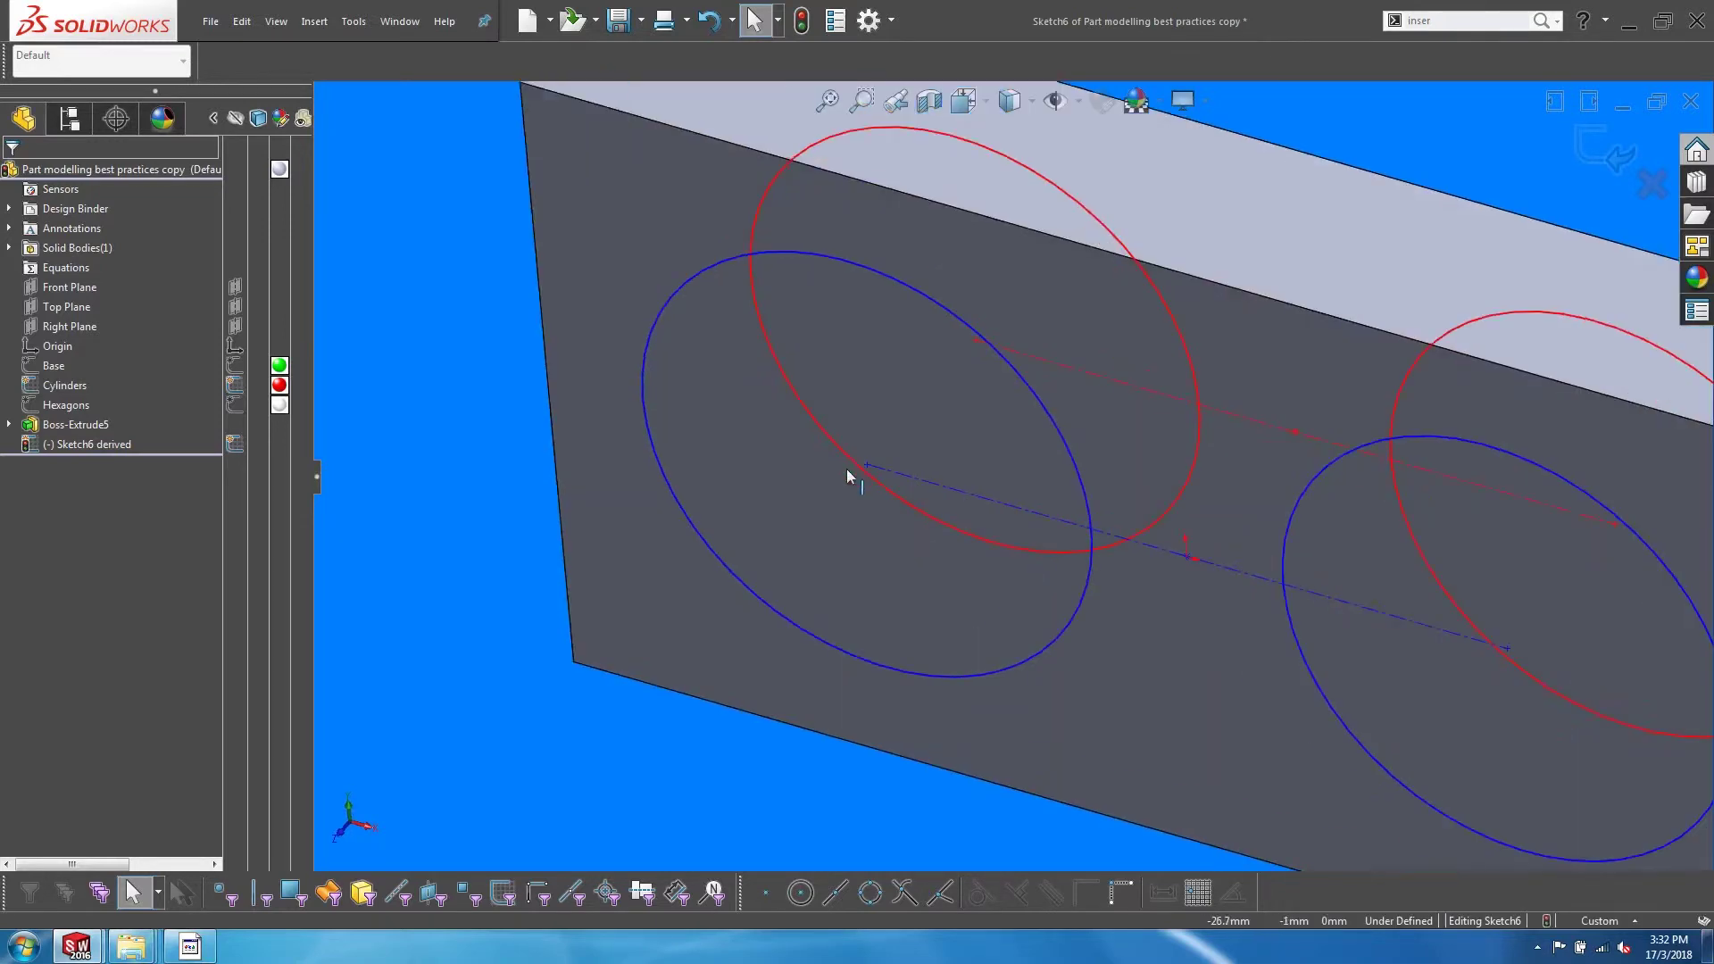
left_click(865, 465)
left_click(975, 340, "ctrl")
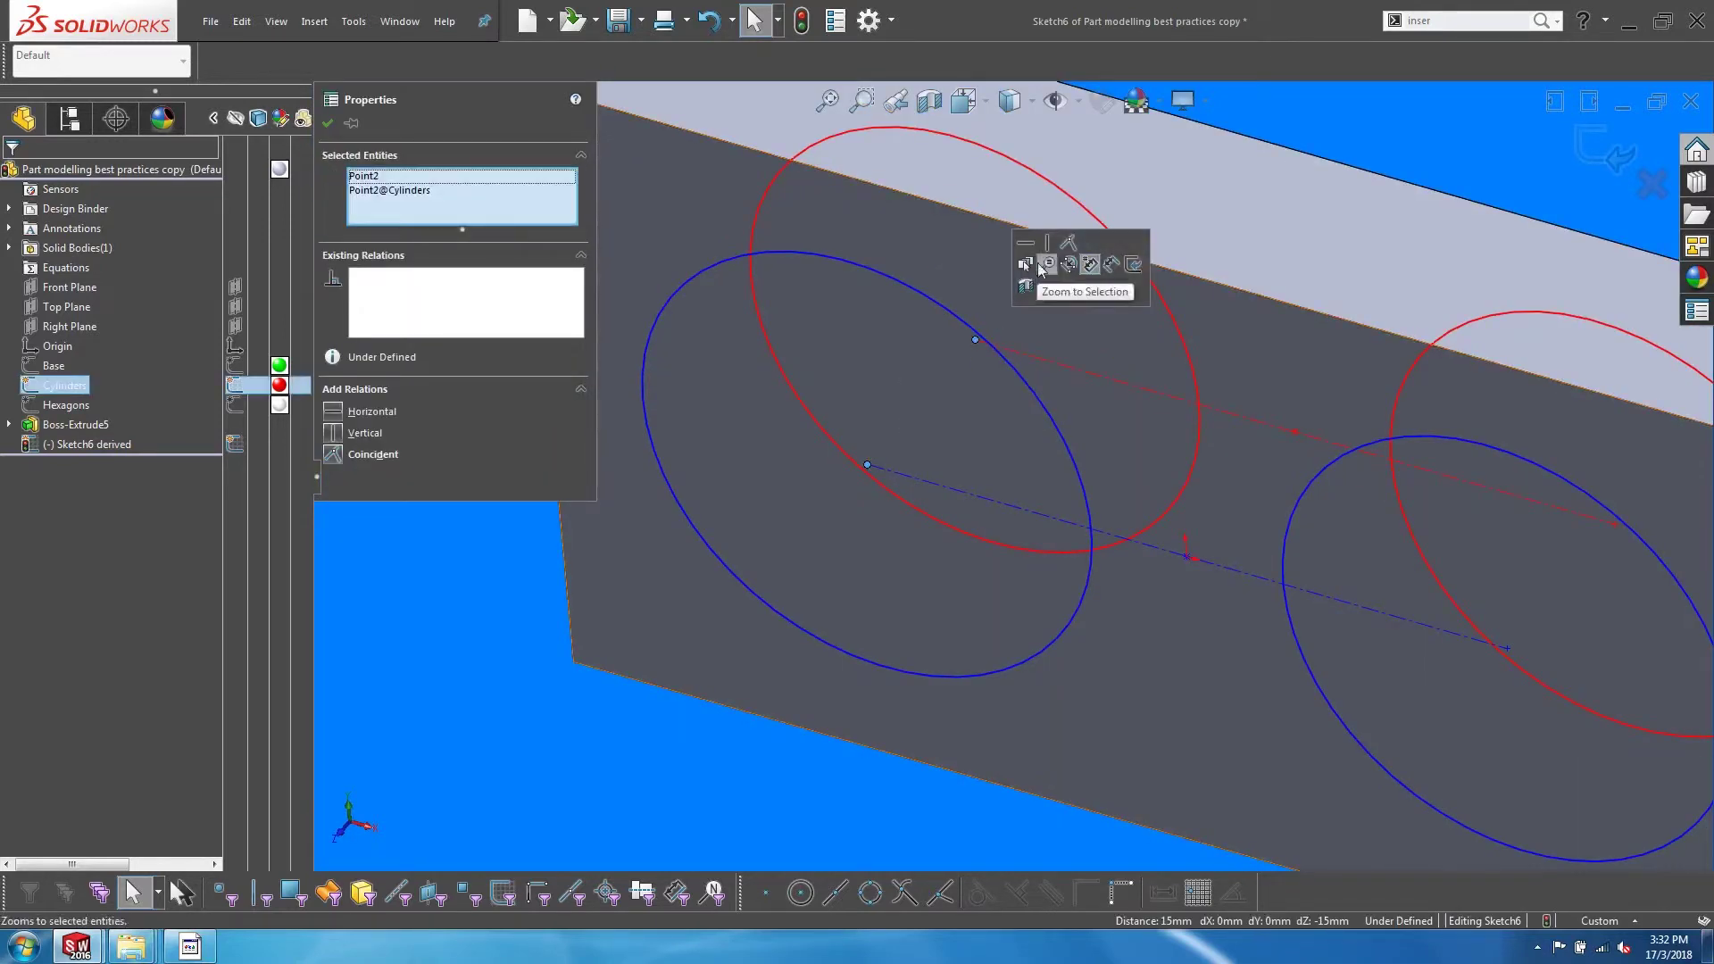
left_click(1067, 242)
key("Escape")
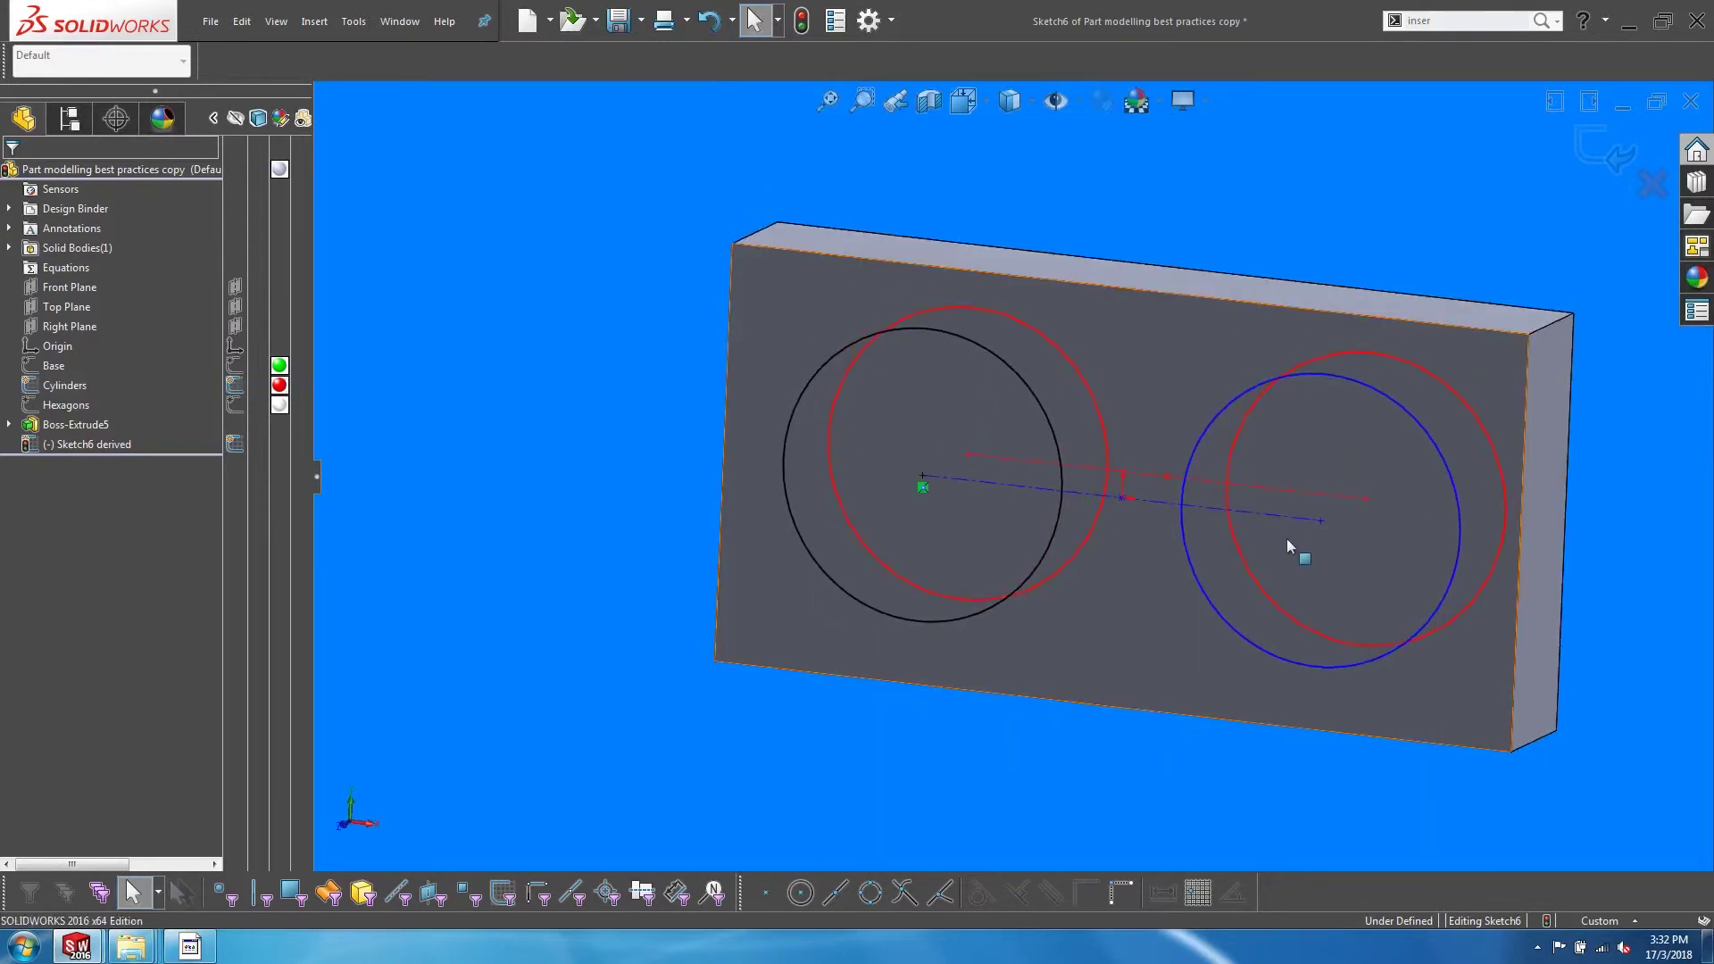
Rotate the derived circles about the fixed centre, and make the other circle's centre coincident with the matching Cylinders centre.
left_click_drag(1307, 560, 1262, 691)
key("Escape")
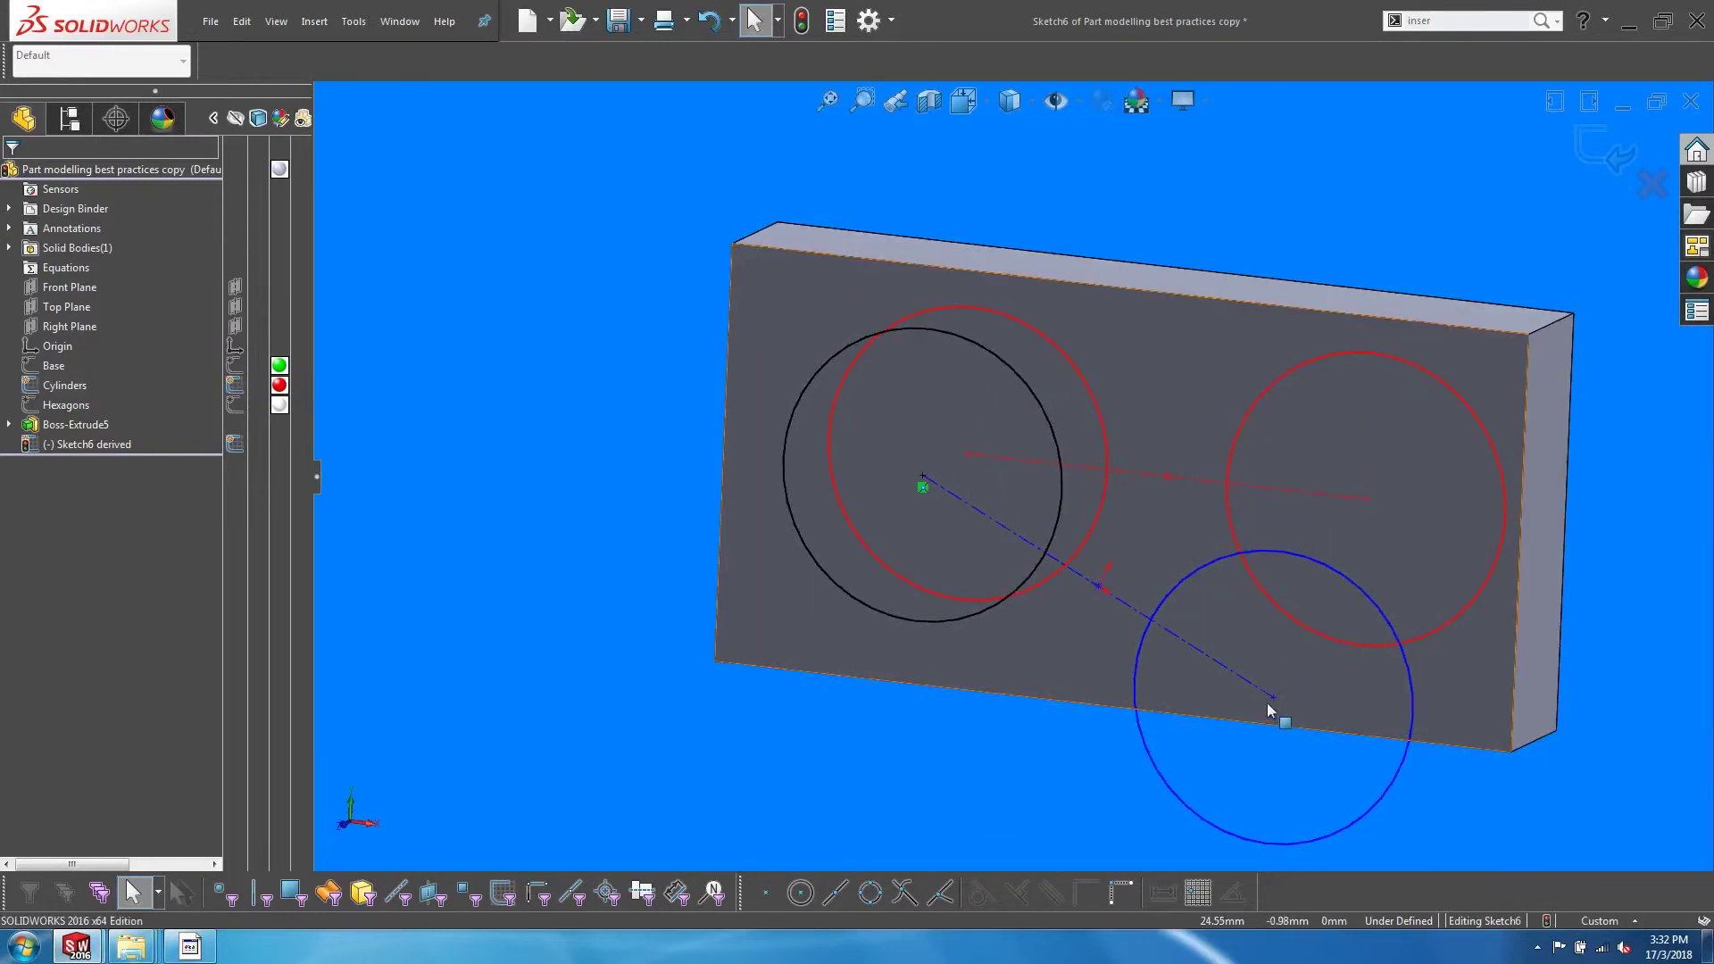
left_click(1273, 697)
left_click(1366, 499, "ctrl")
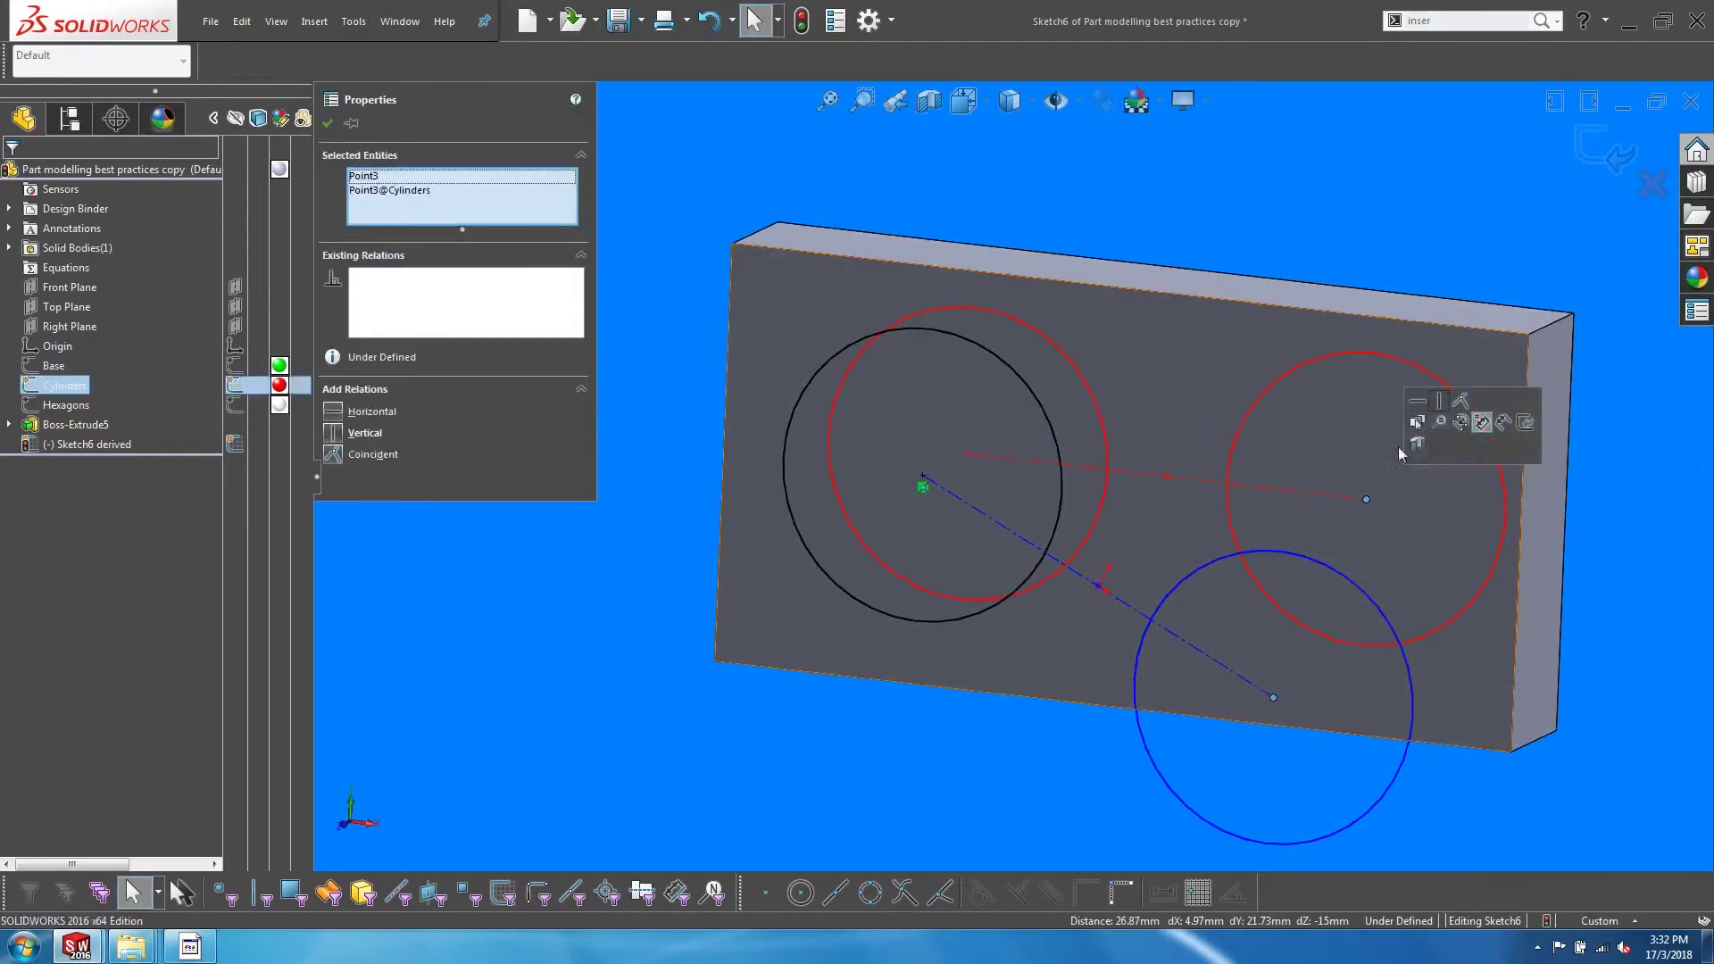
left_click(1460, 400)
Exit the derived circle sketch on the plate's front face, keeping its coincident relations to the Cylinders sketch.
scroll(1162, 429, "down", 3)
middle_click_drag(1146, 424, 1159, 434)
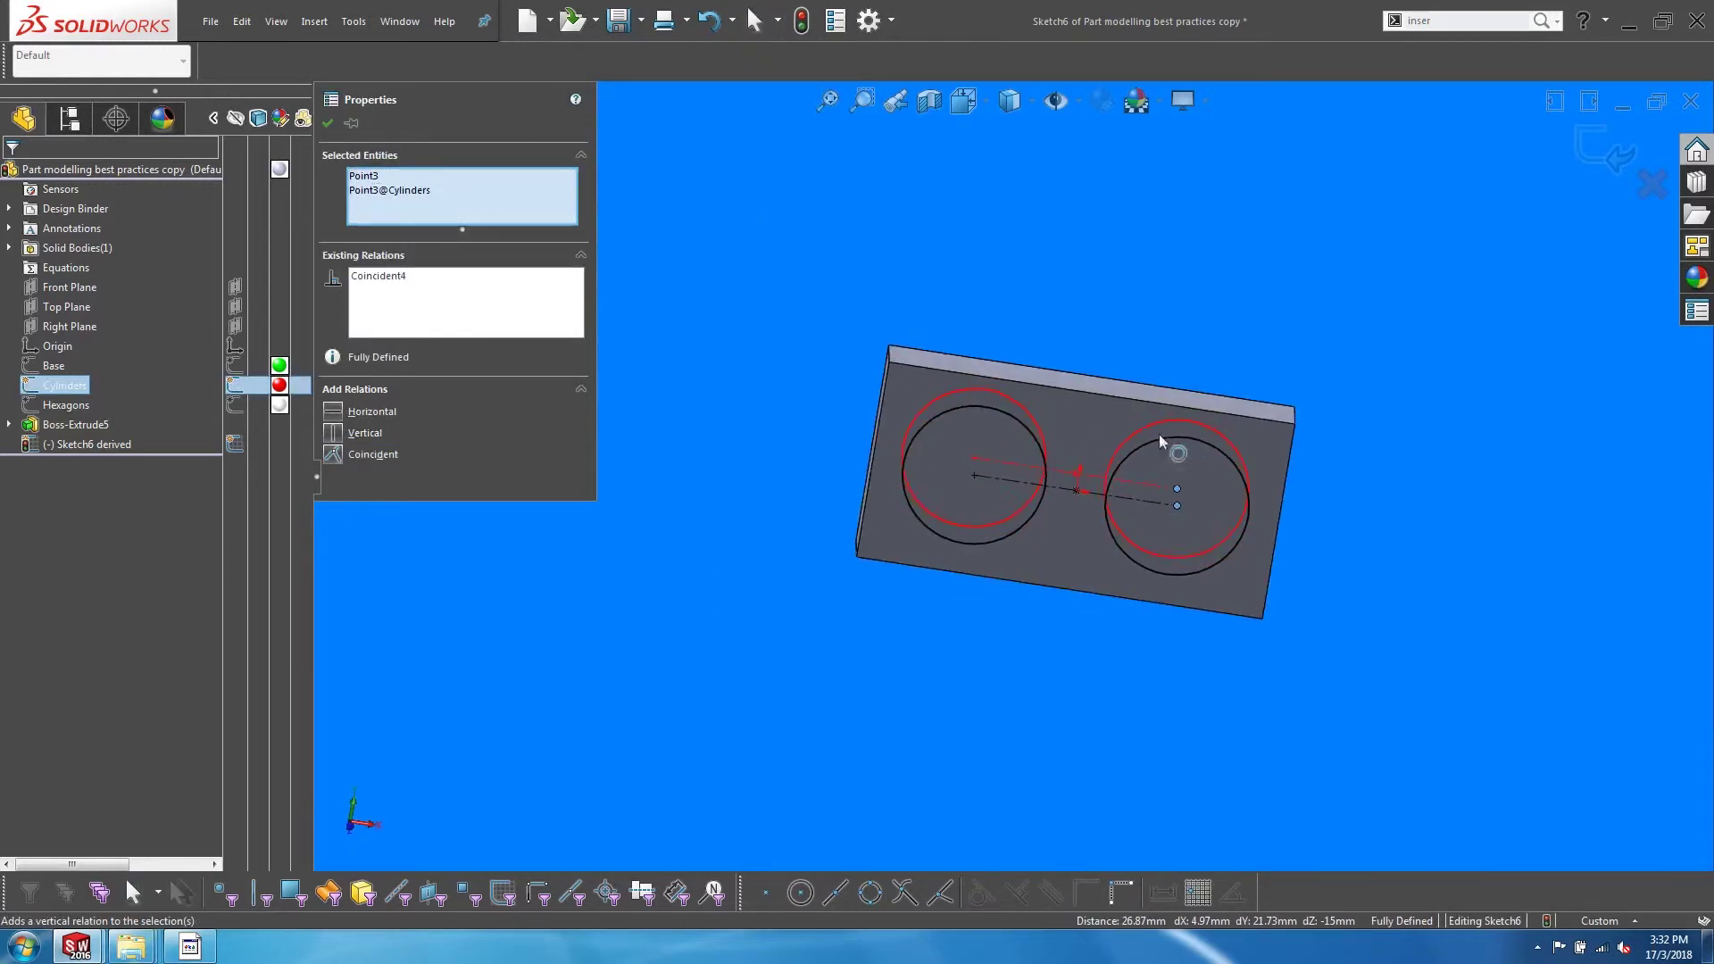
key("s")
left_click(939, 611)
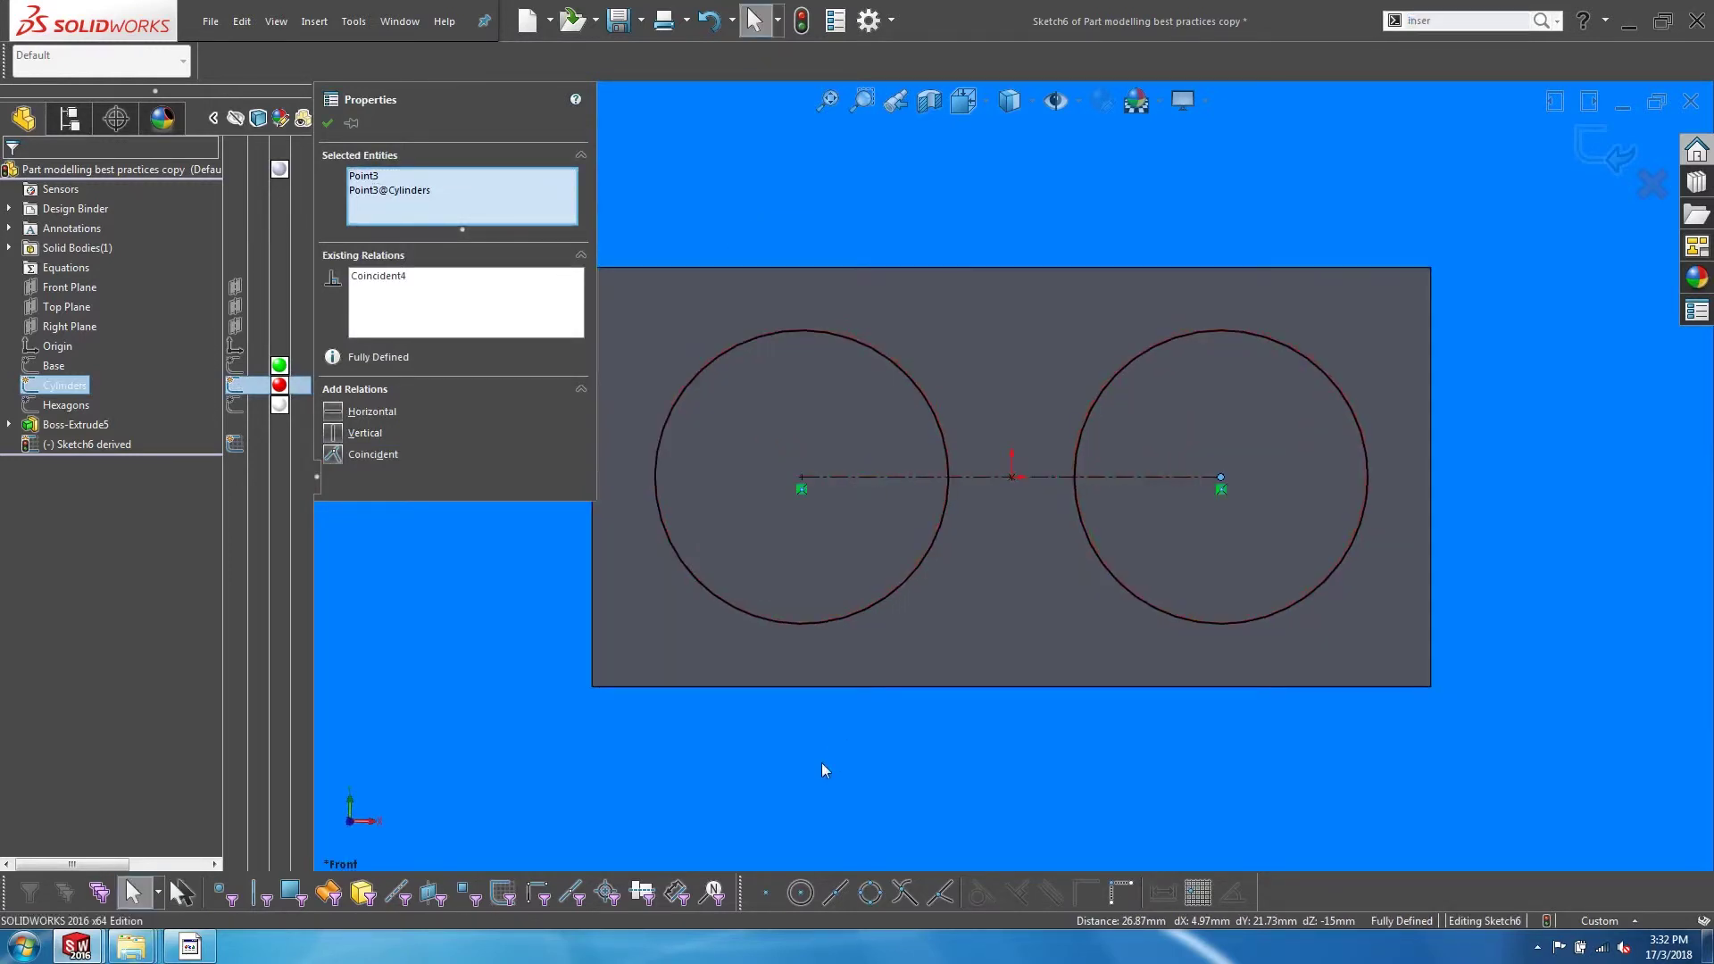
left_click(822, 764)
key("f")
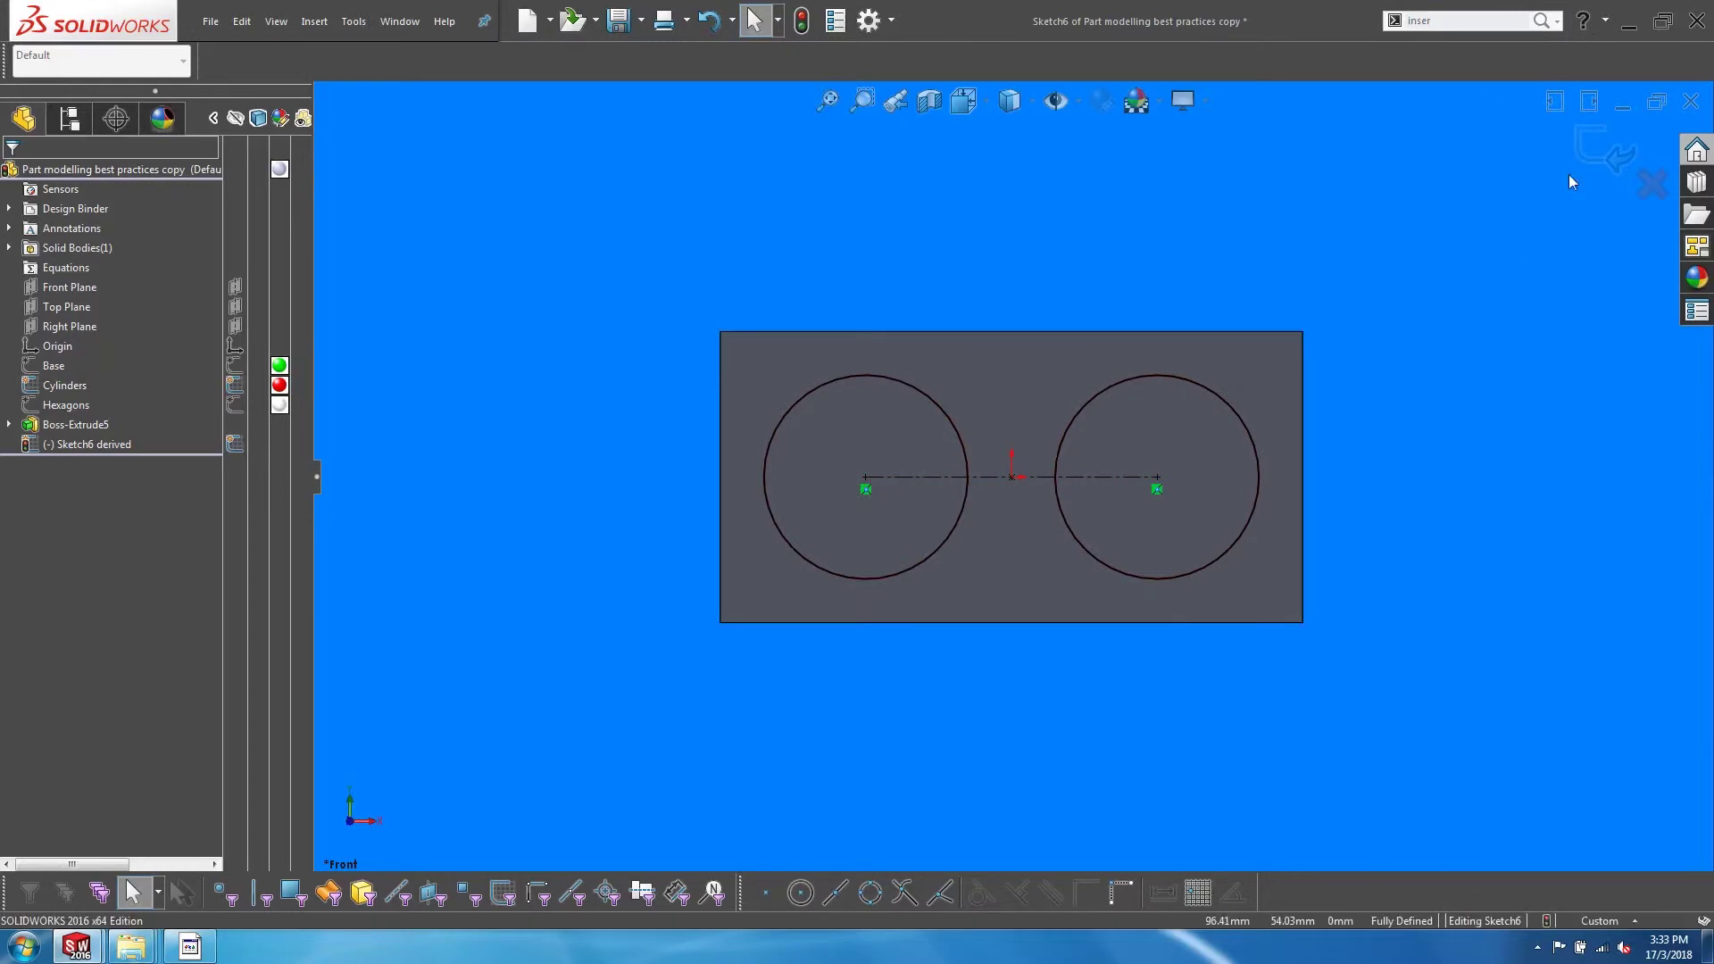
left_click(1603, 147)
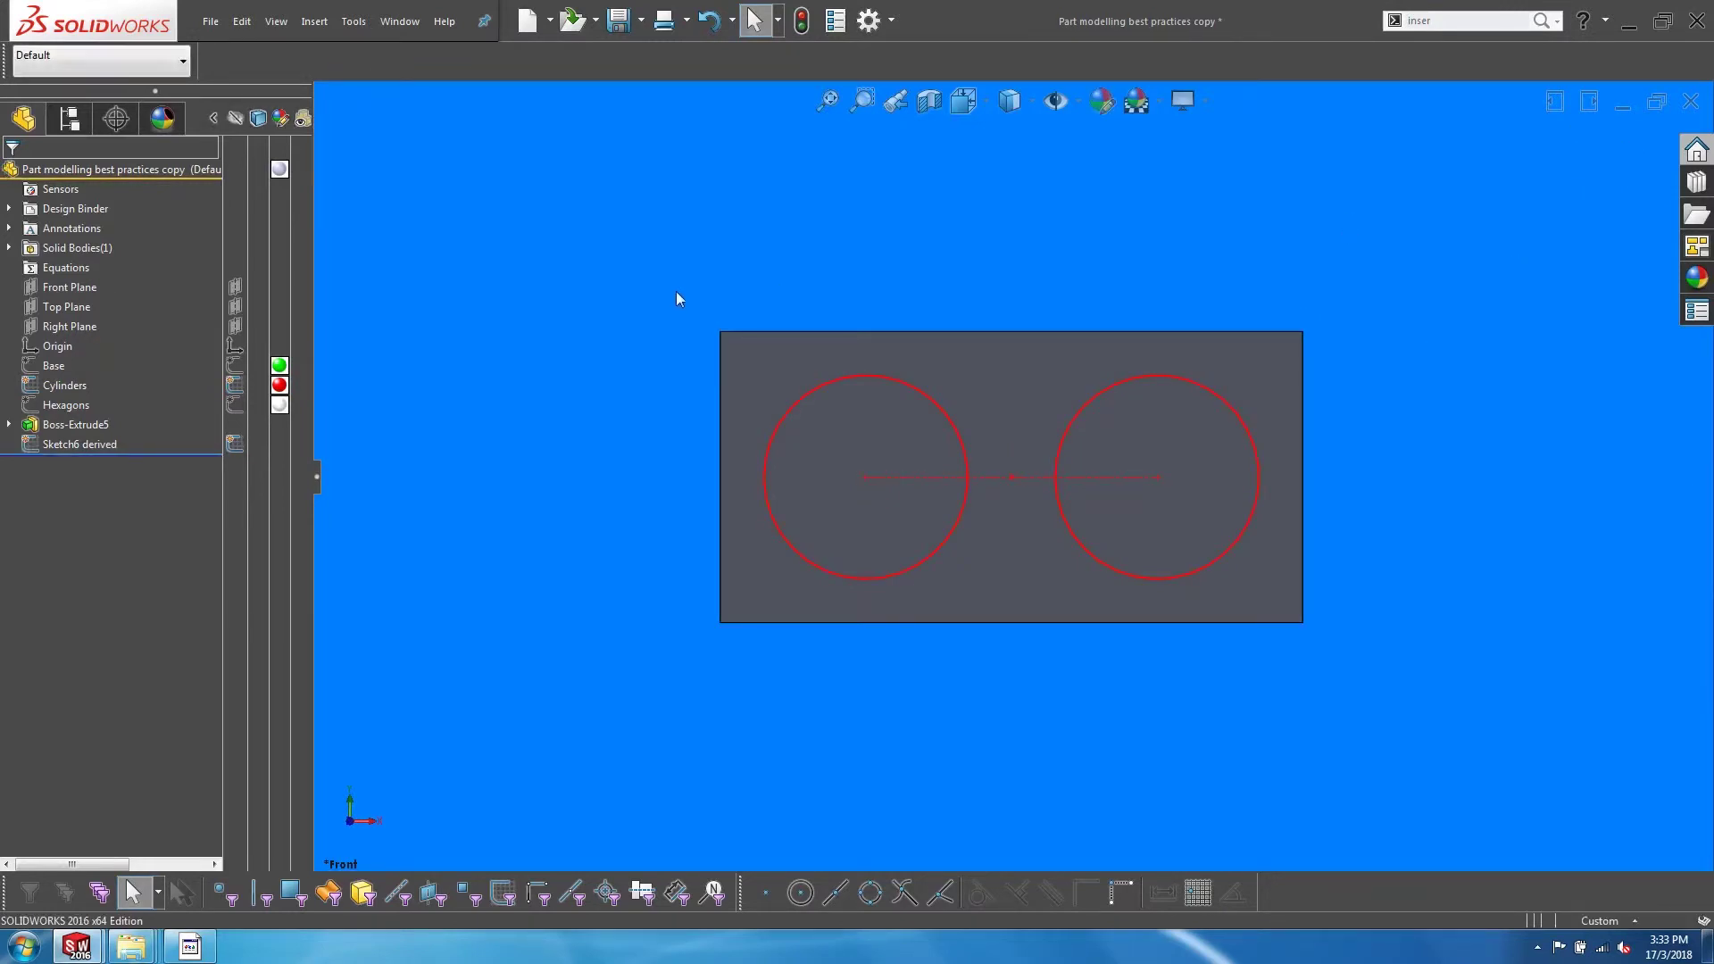
Extrude the two derived circles as a blind boss outward from the plate's front face to form two cylinders.
left_click(78, 444)
key("s")
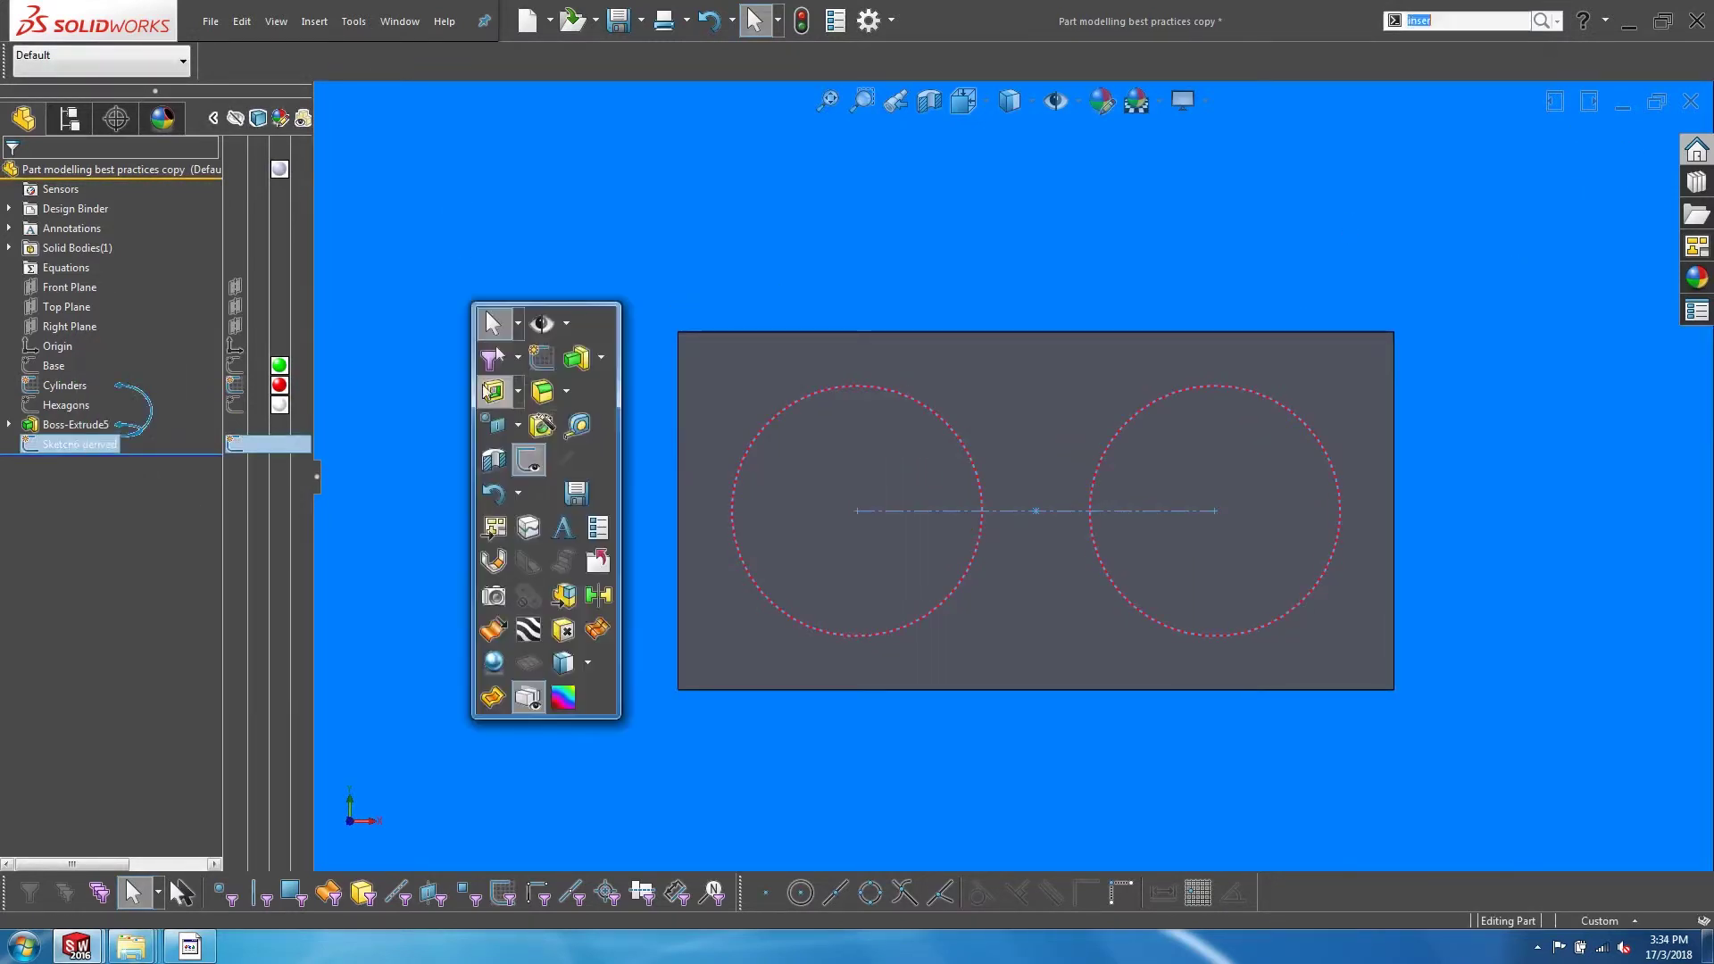
left_click(575, 357)
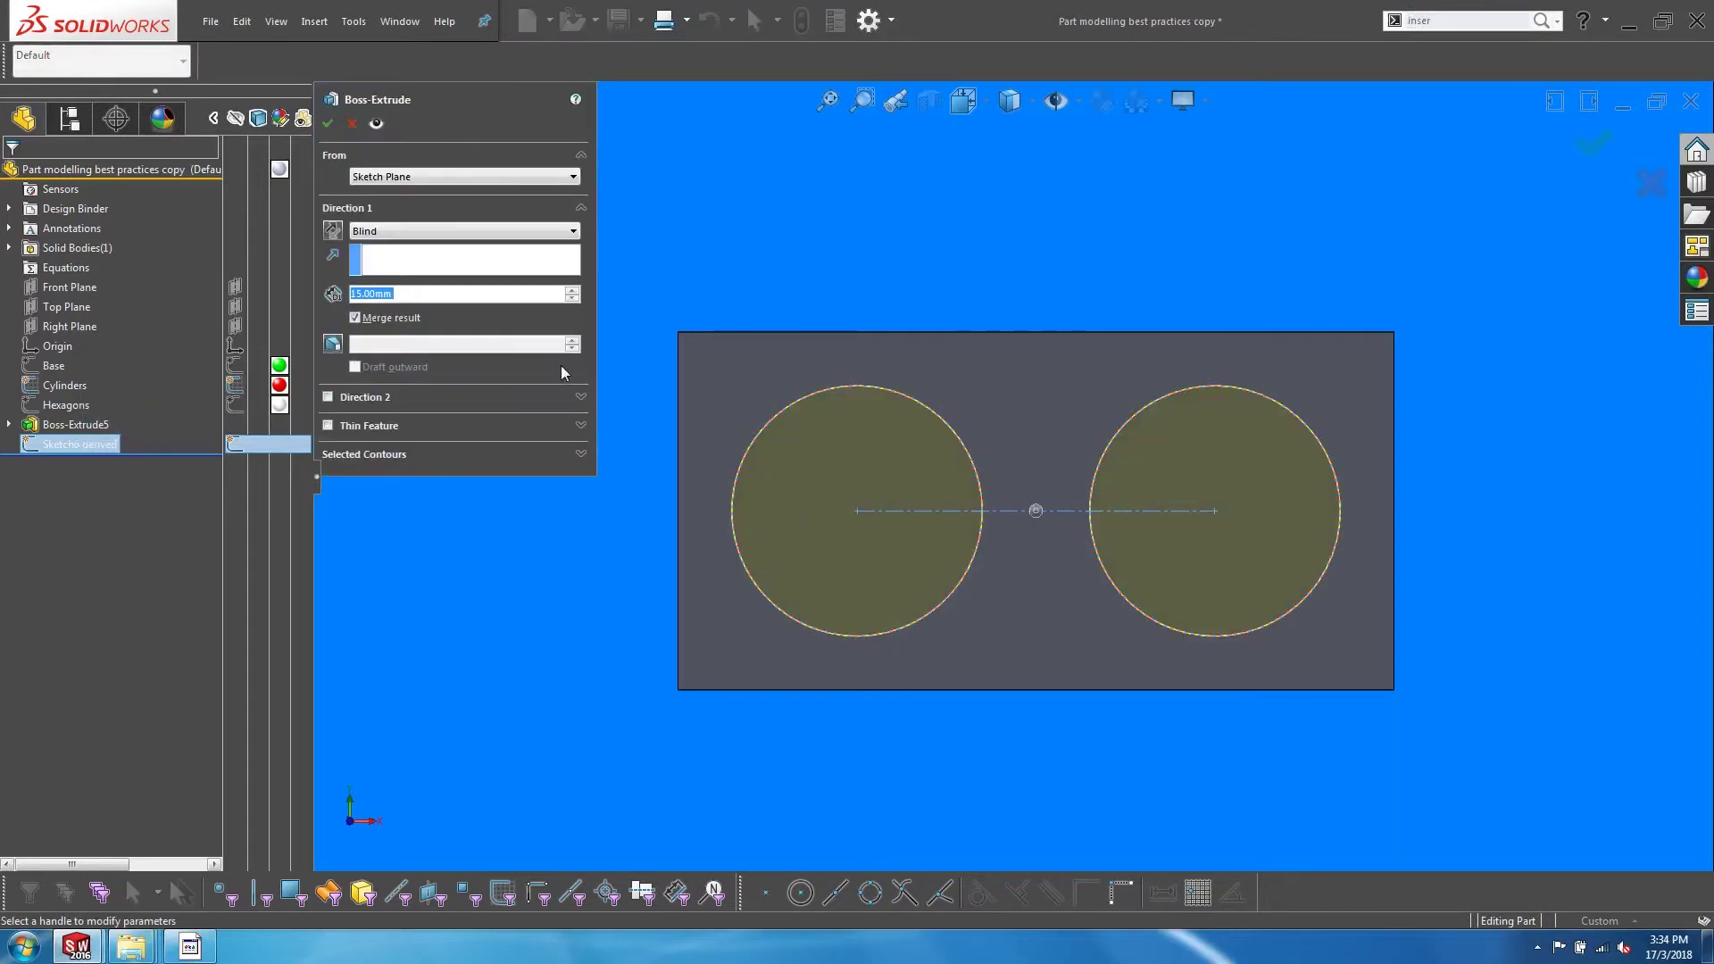
scroll(561, 366, "up", 9)
left_click(327, 123)
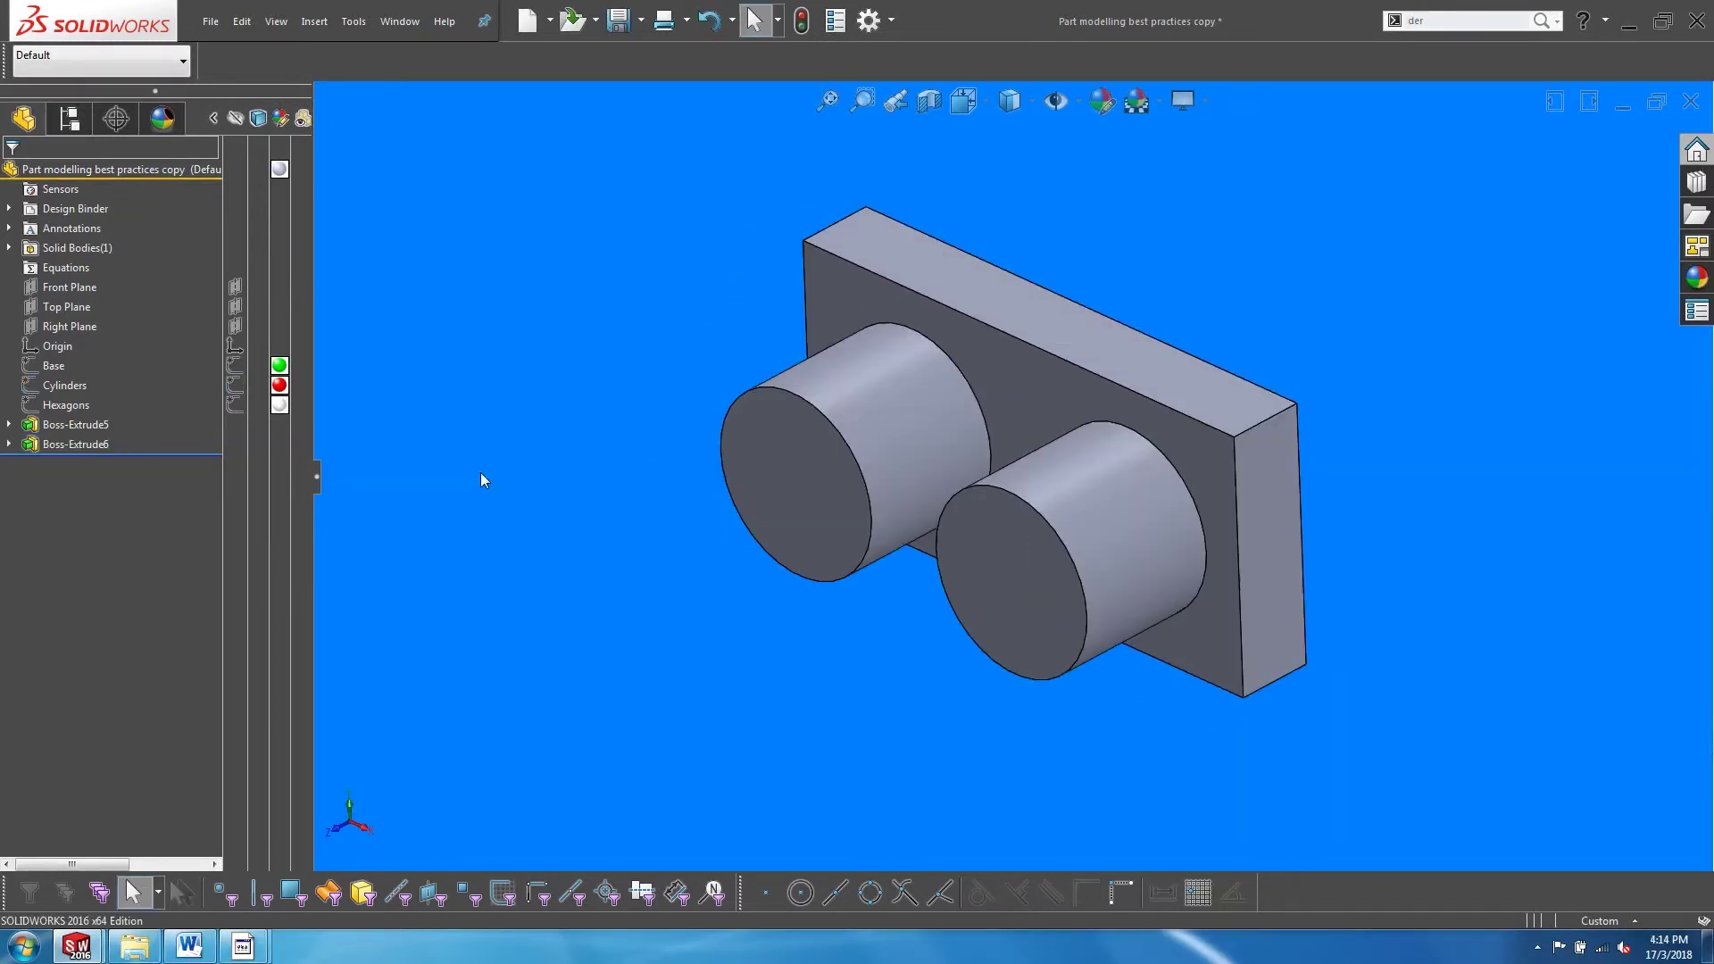
Insert a derived sketch of the Hexagons sketch on the left cylinder's end face.
left_click(768, 500)
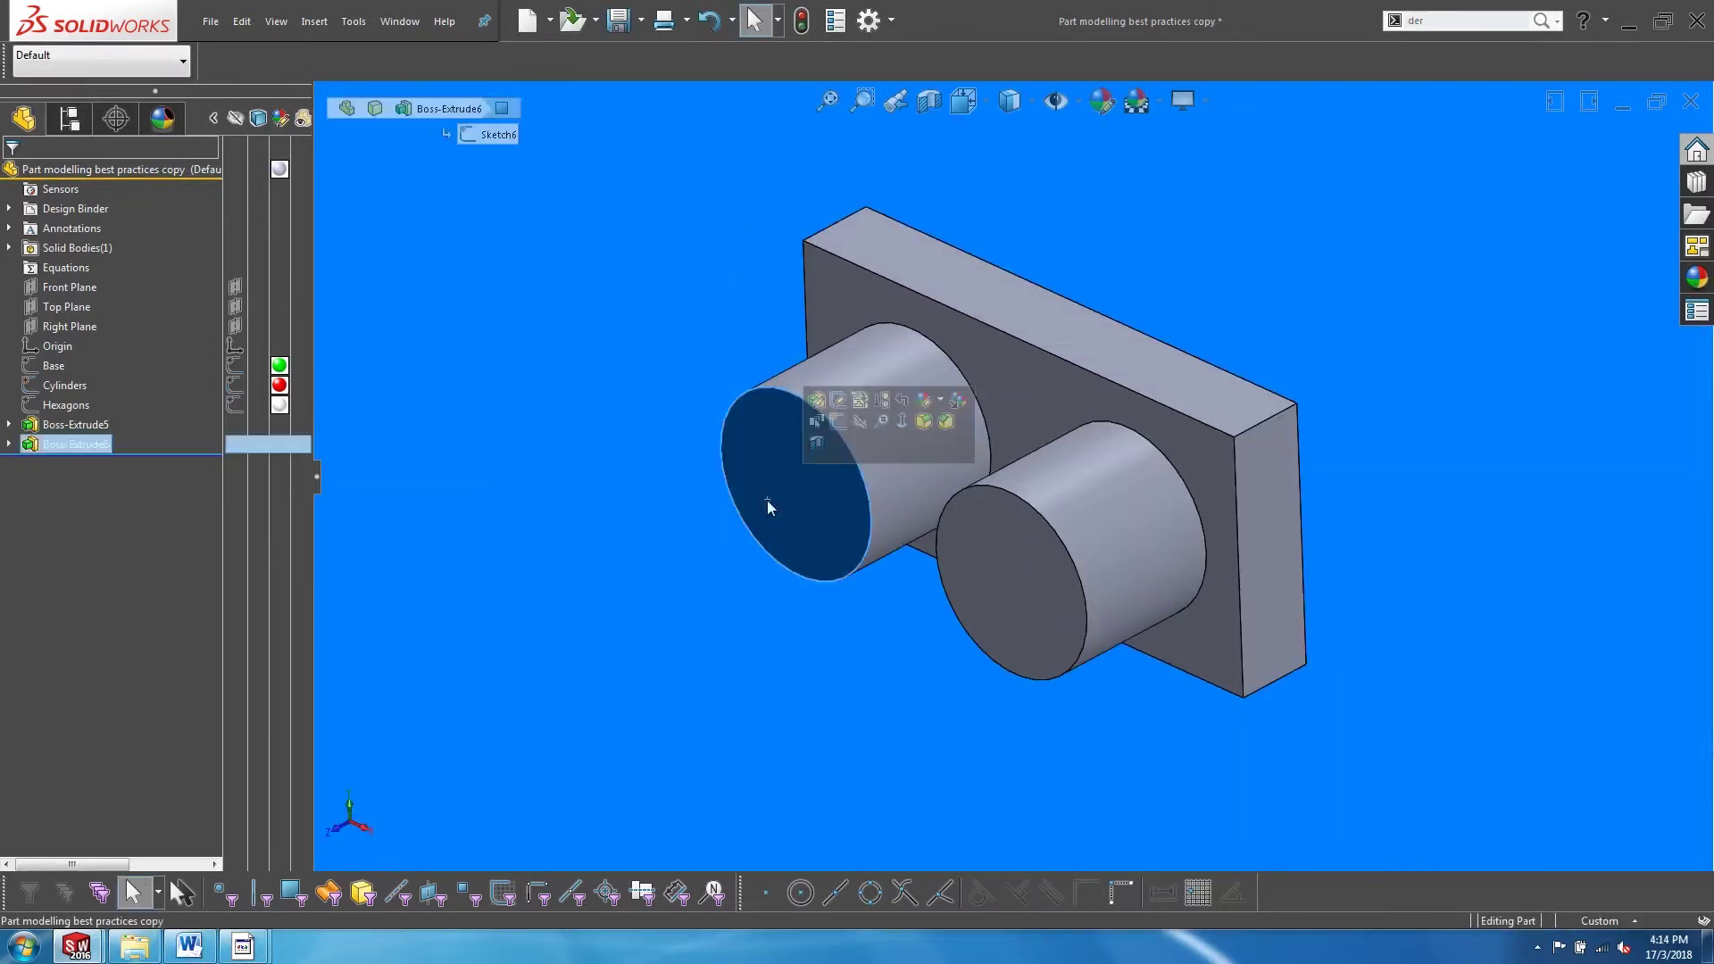
left_click(78, 405, "ctrl")
type("s")
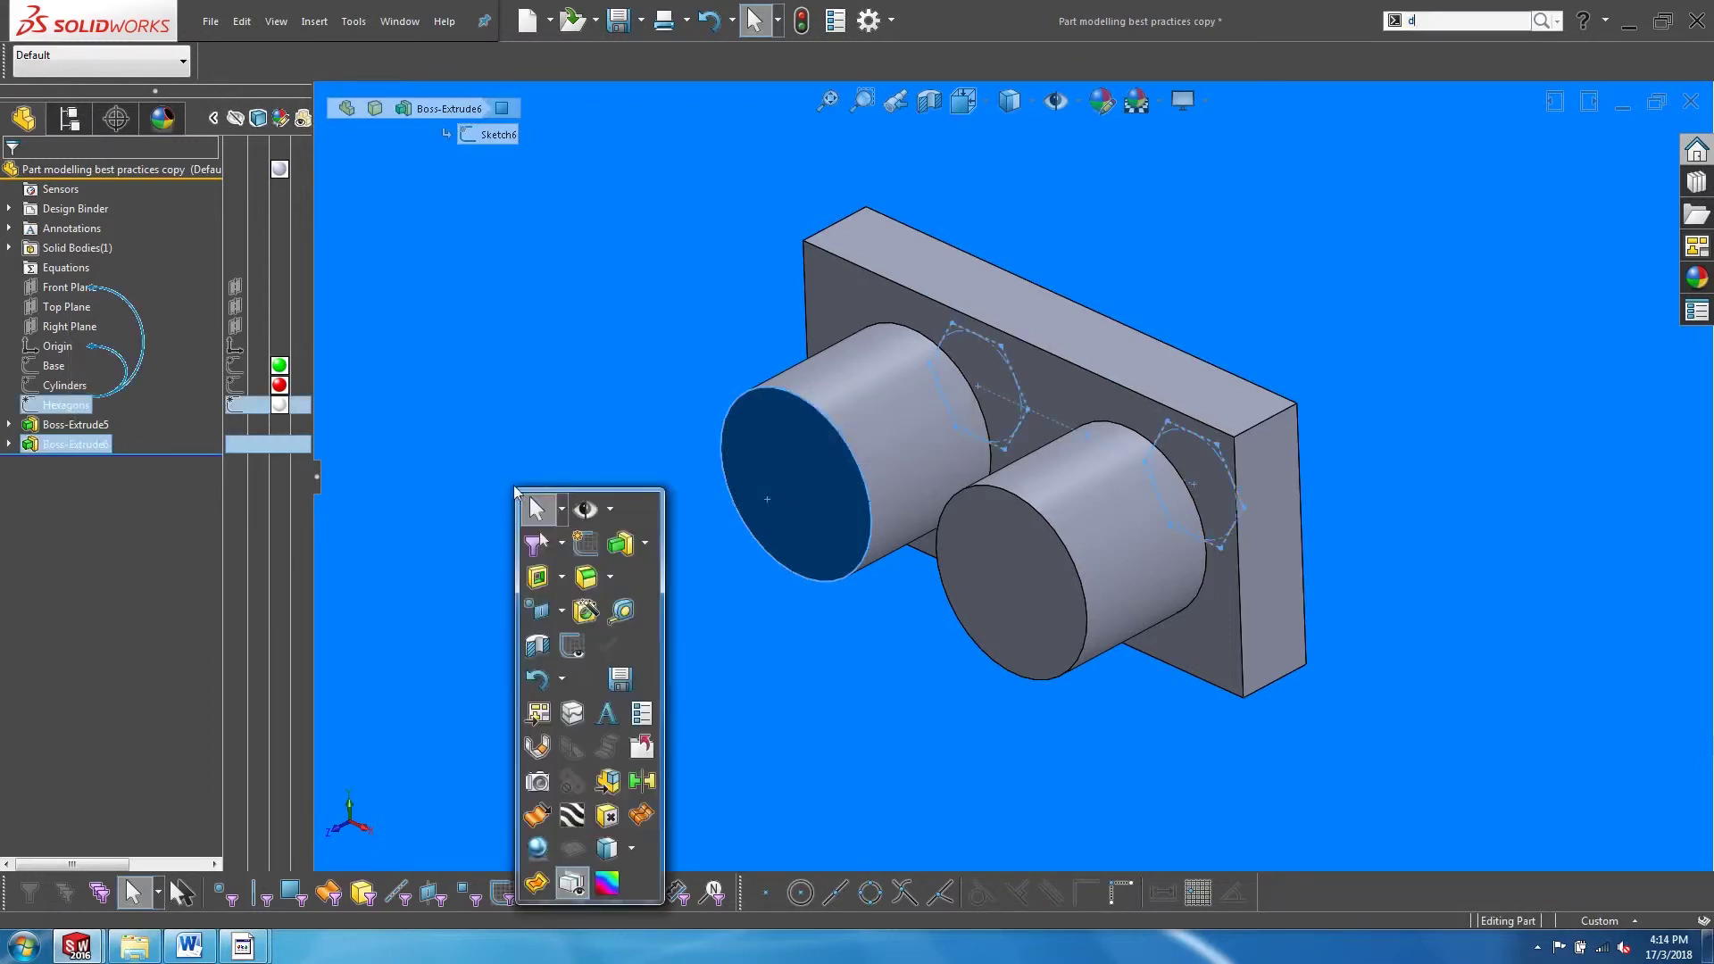
type("er")
left_click(1408, 46)
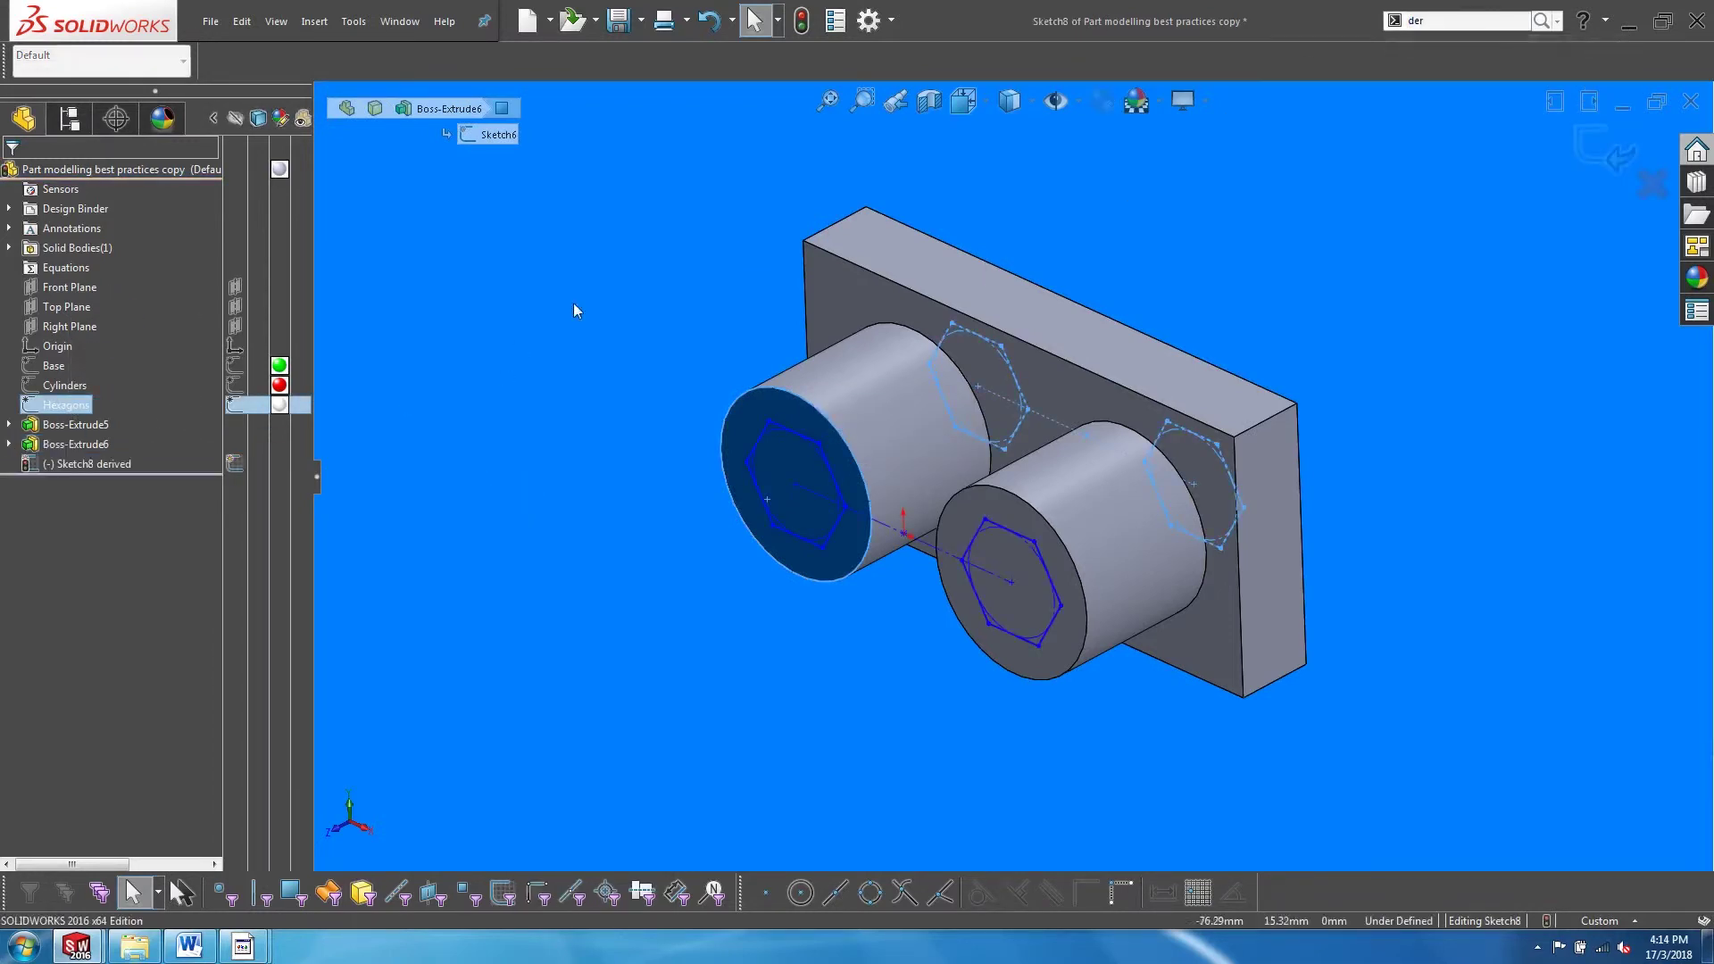
Make the derived sketch's left hexagon centre coincident with the matching hexagon centre of the Hexagons sketch.
left_click(570, 409)
middle_click_drag(570, 408, 1014, 561)
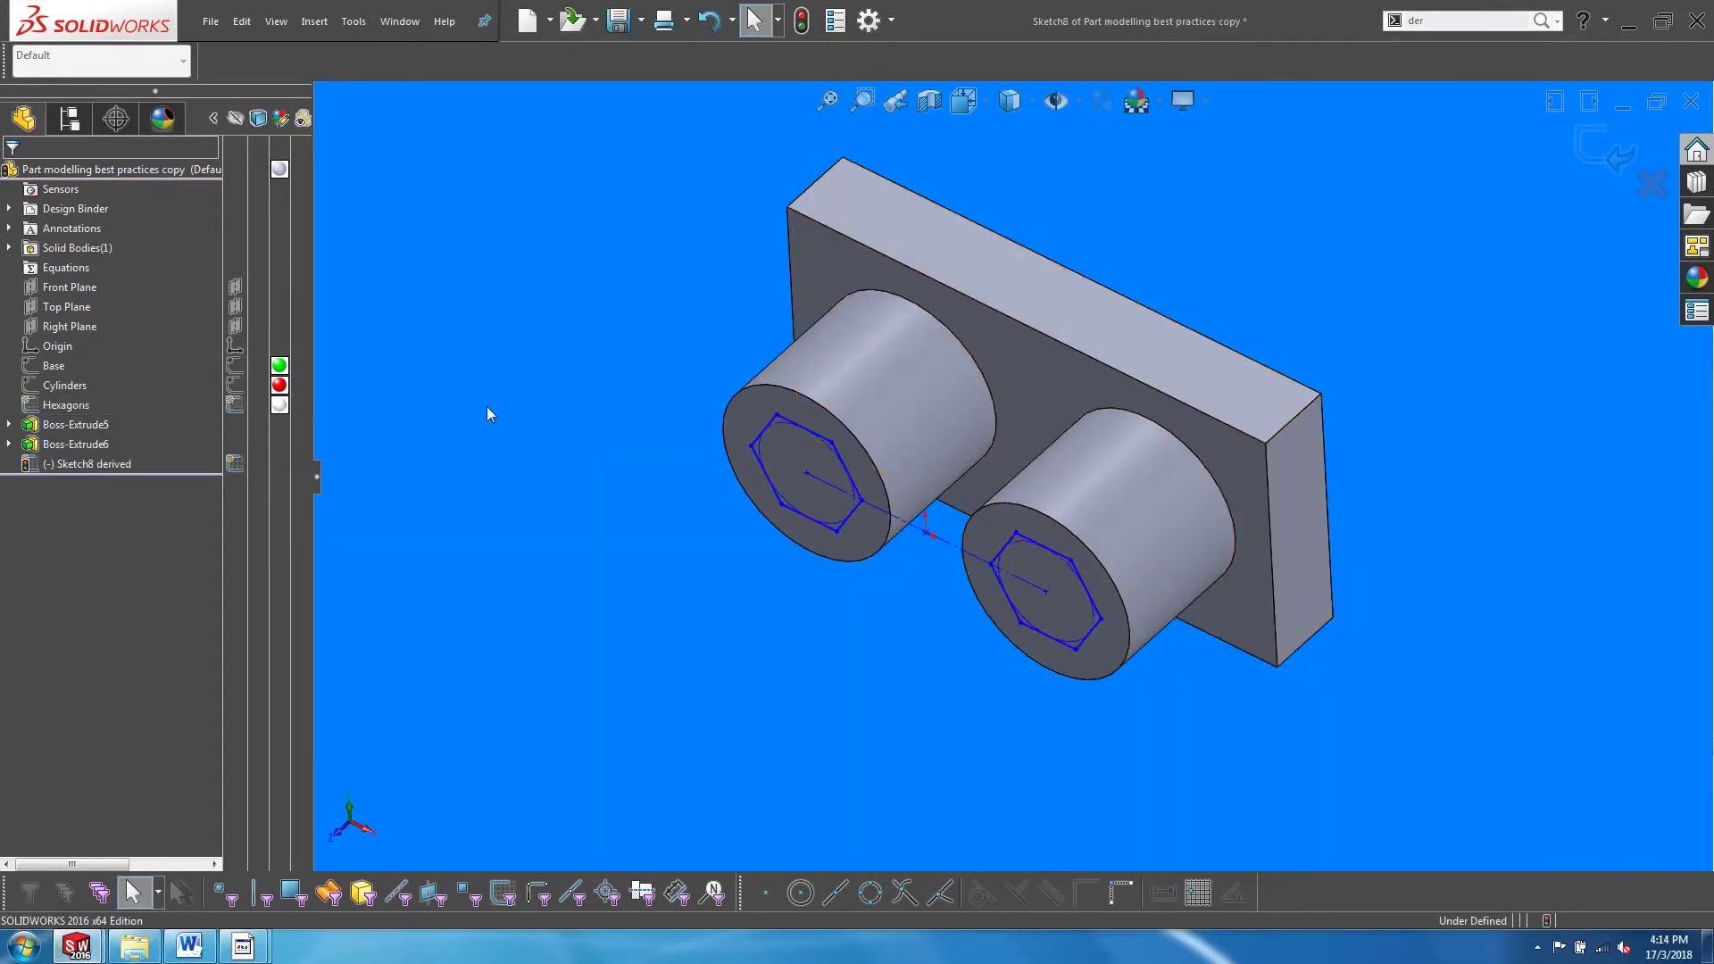
middle_click_drag(603, 421, 773, 479)
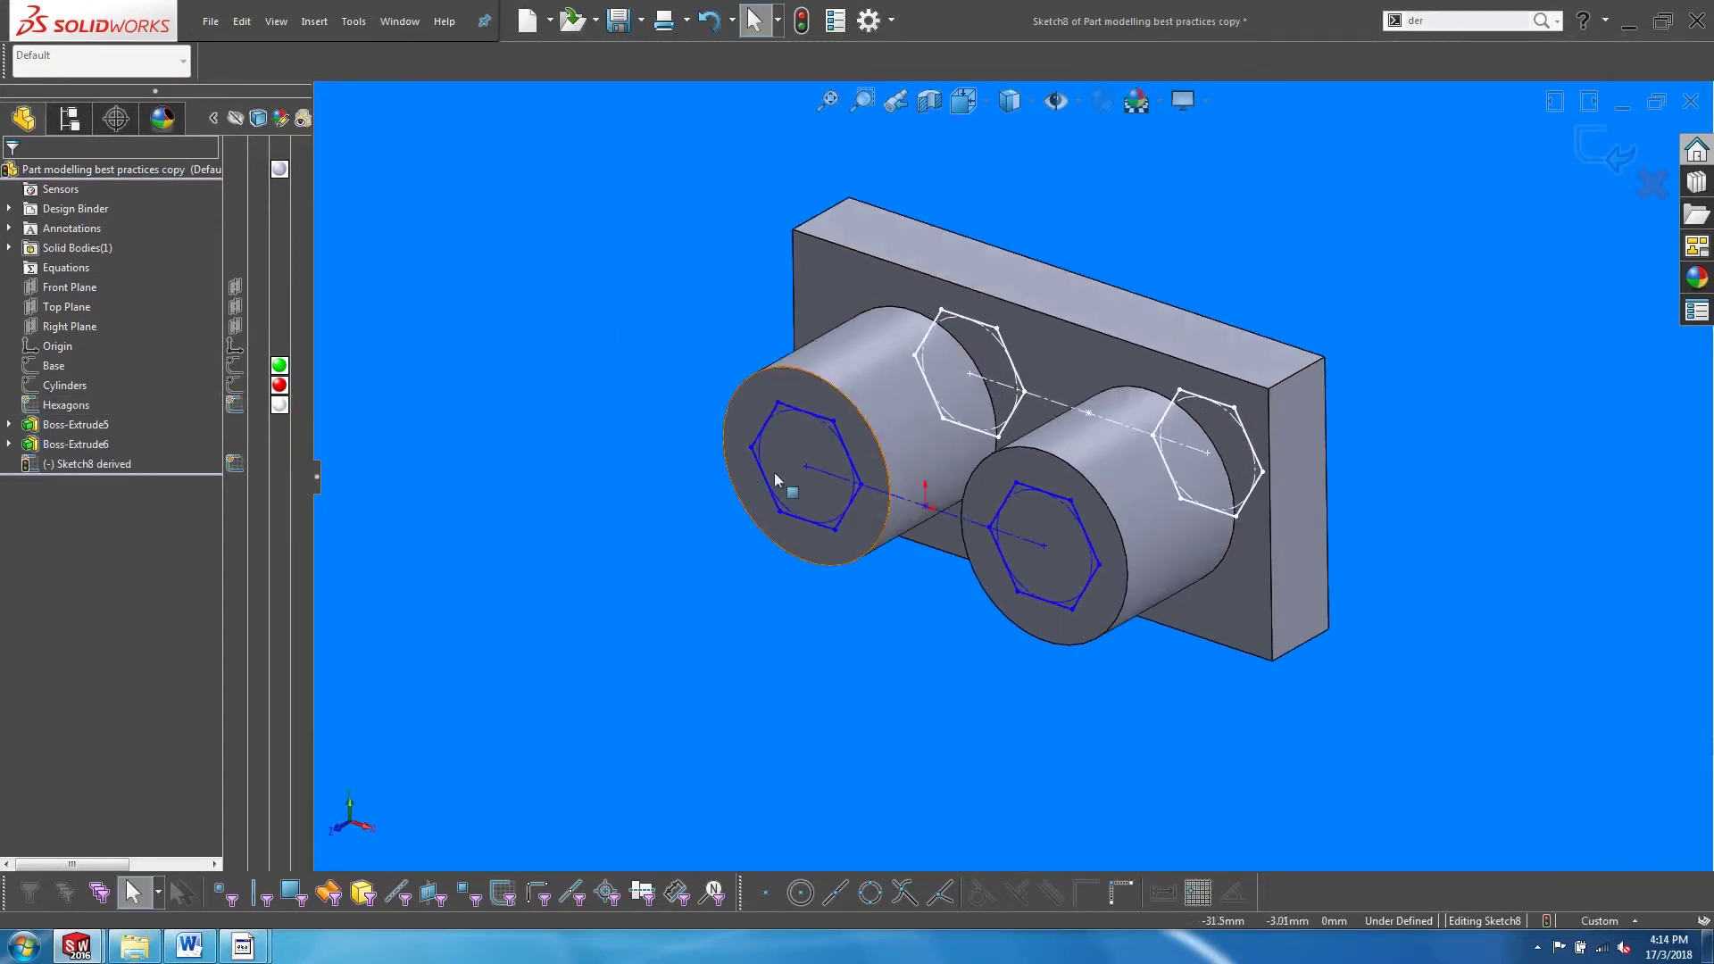
left_click(807, 466)
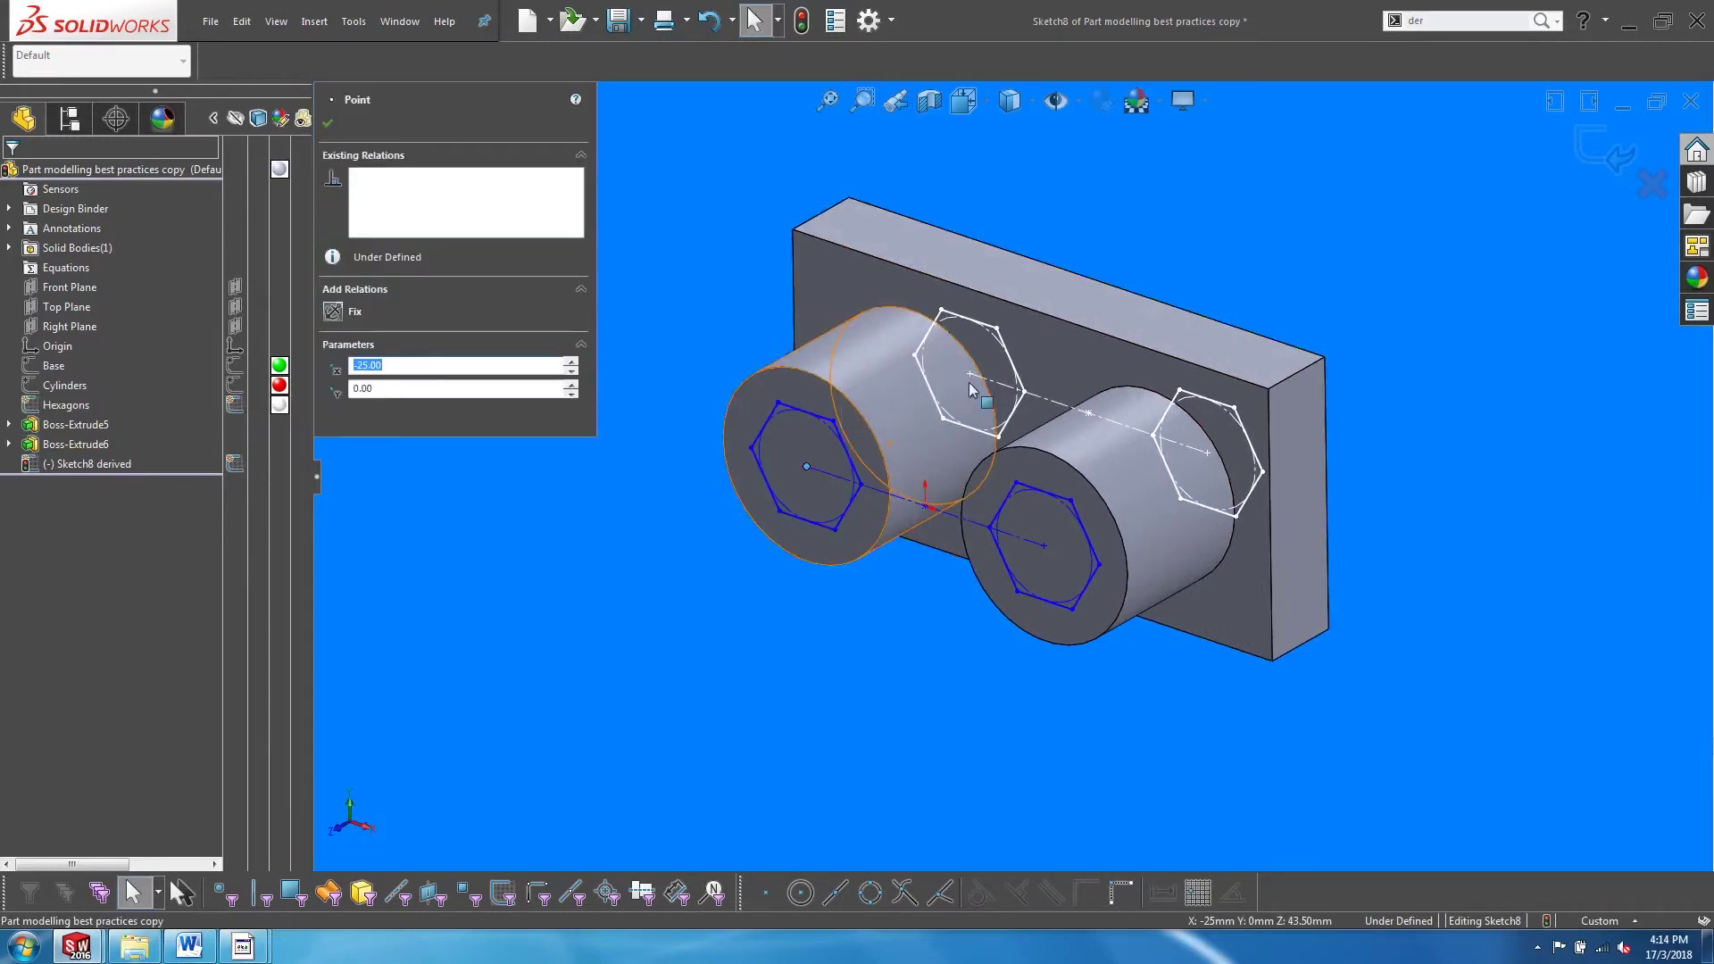
left_click(970, 373, "ctrl")
left_click(1067, 277)
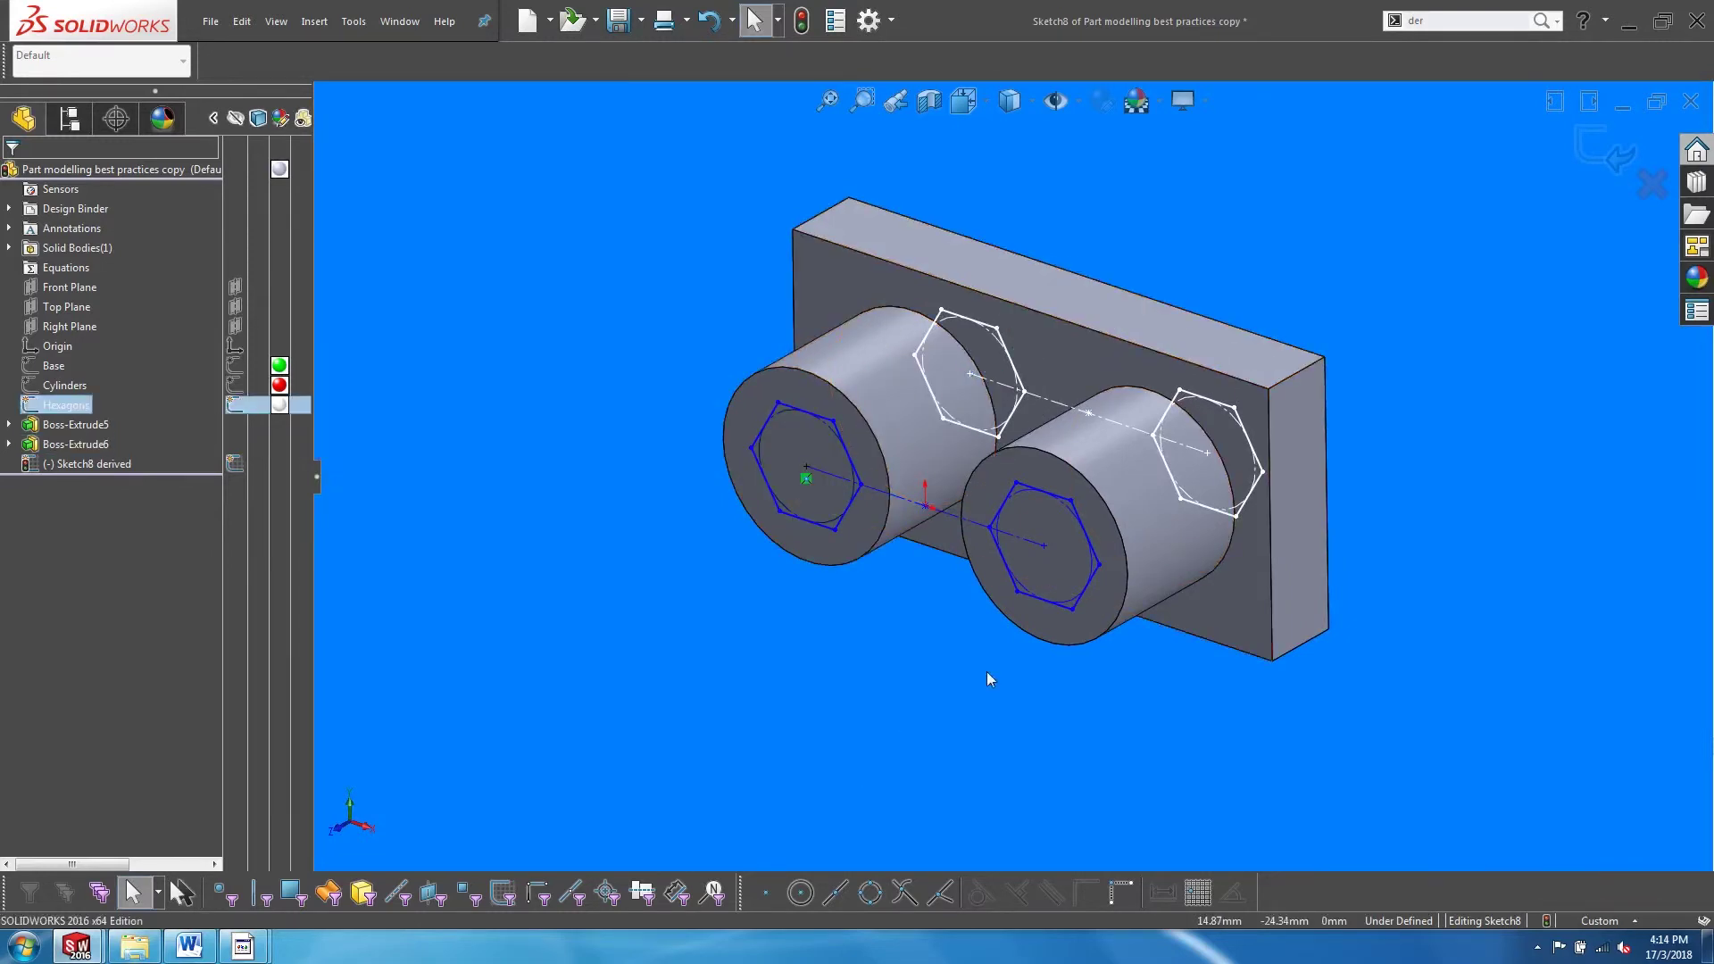
Swing the derived hexagons about the fixed centre, make the other hexagon's centre coincident with its Hexagons counterpart, and exit the sketch.
left_click_drag(1045, 546, 982, 727)
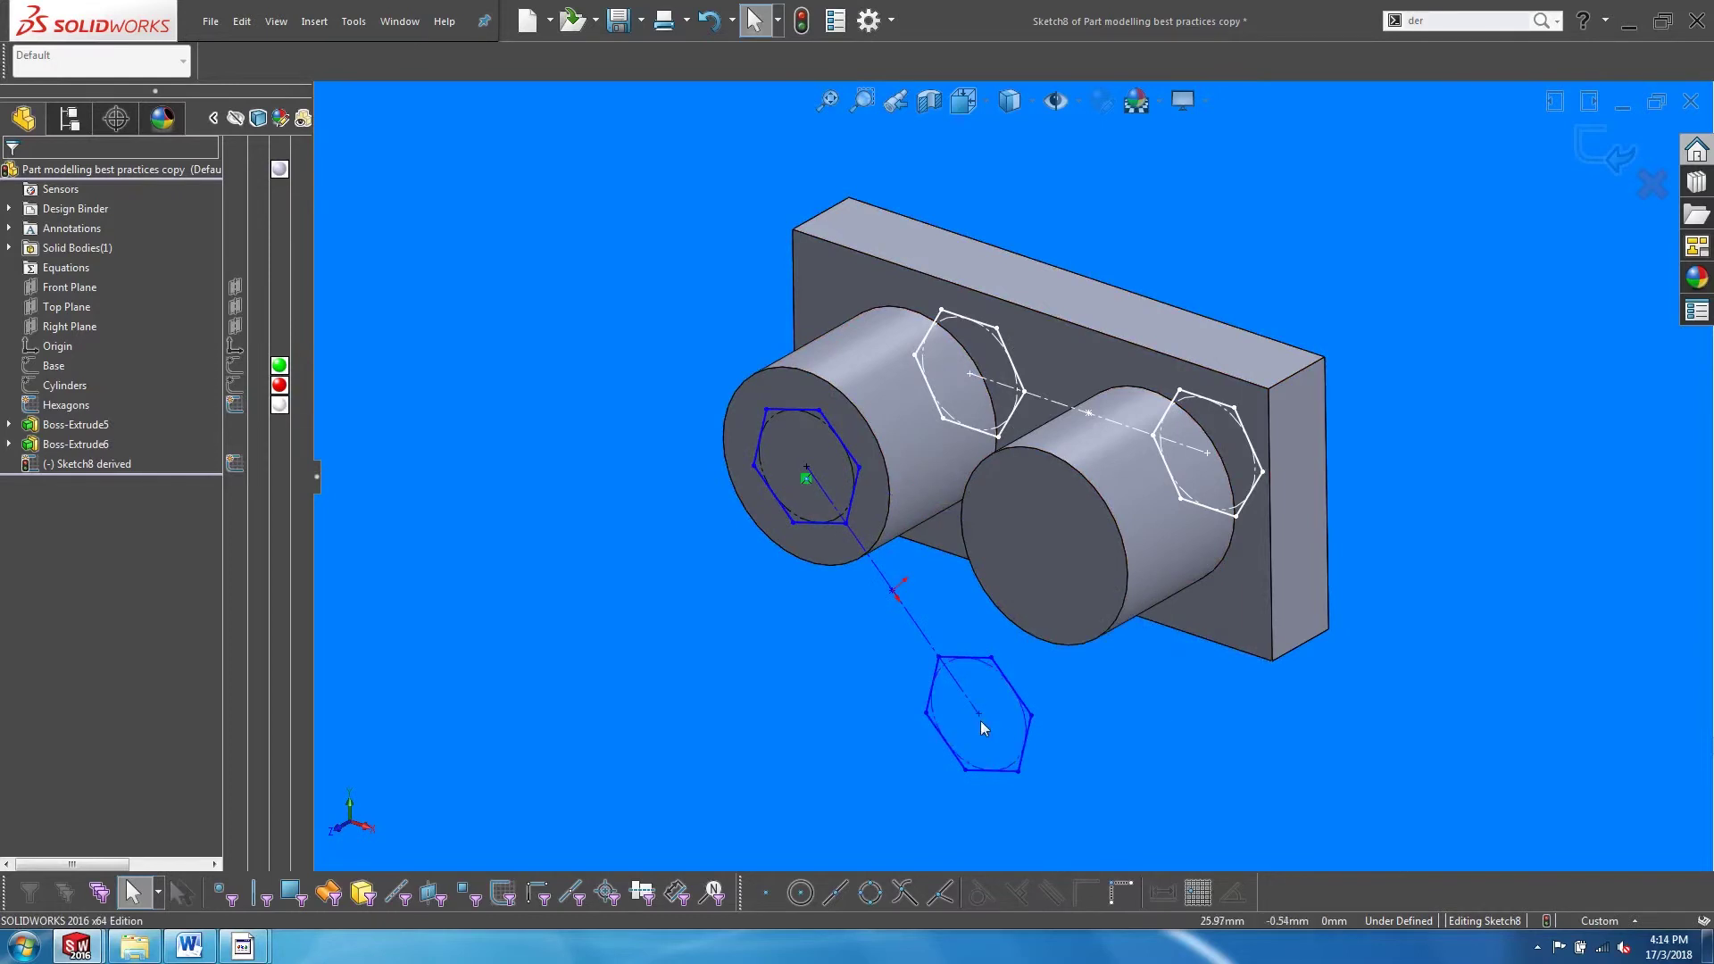
left_click(979, 714)
left_click(1206, 453, "ctrl")
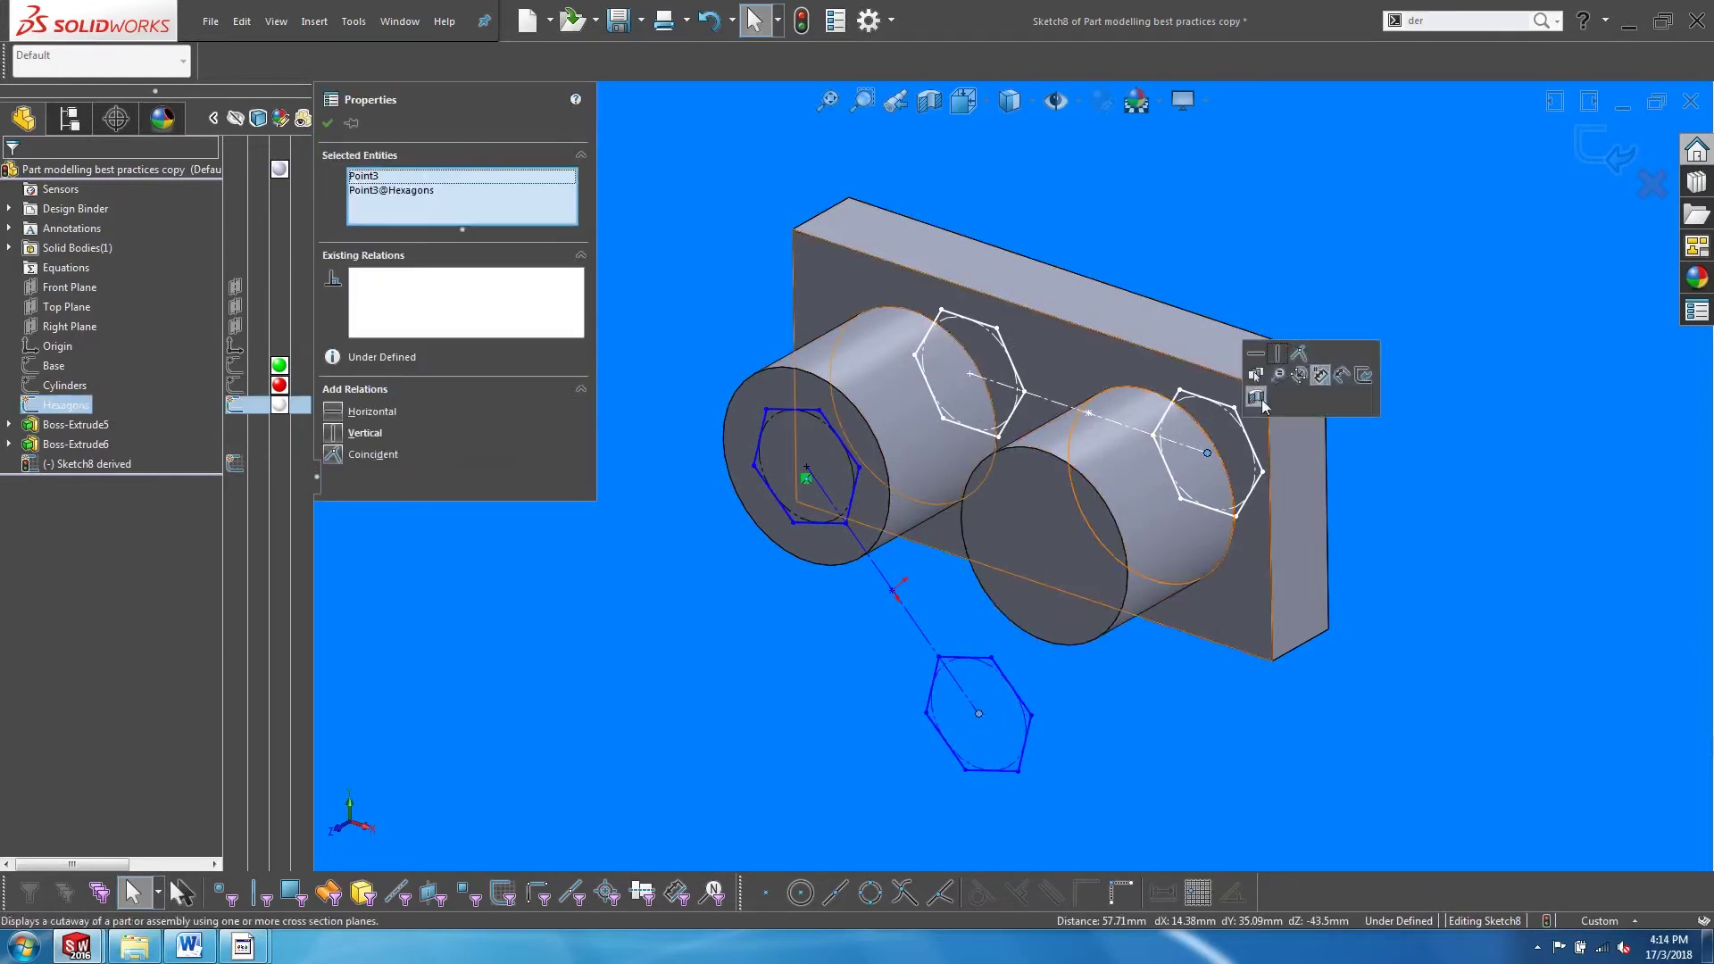
left_click(1297, 359)
key("f")
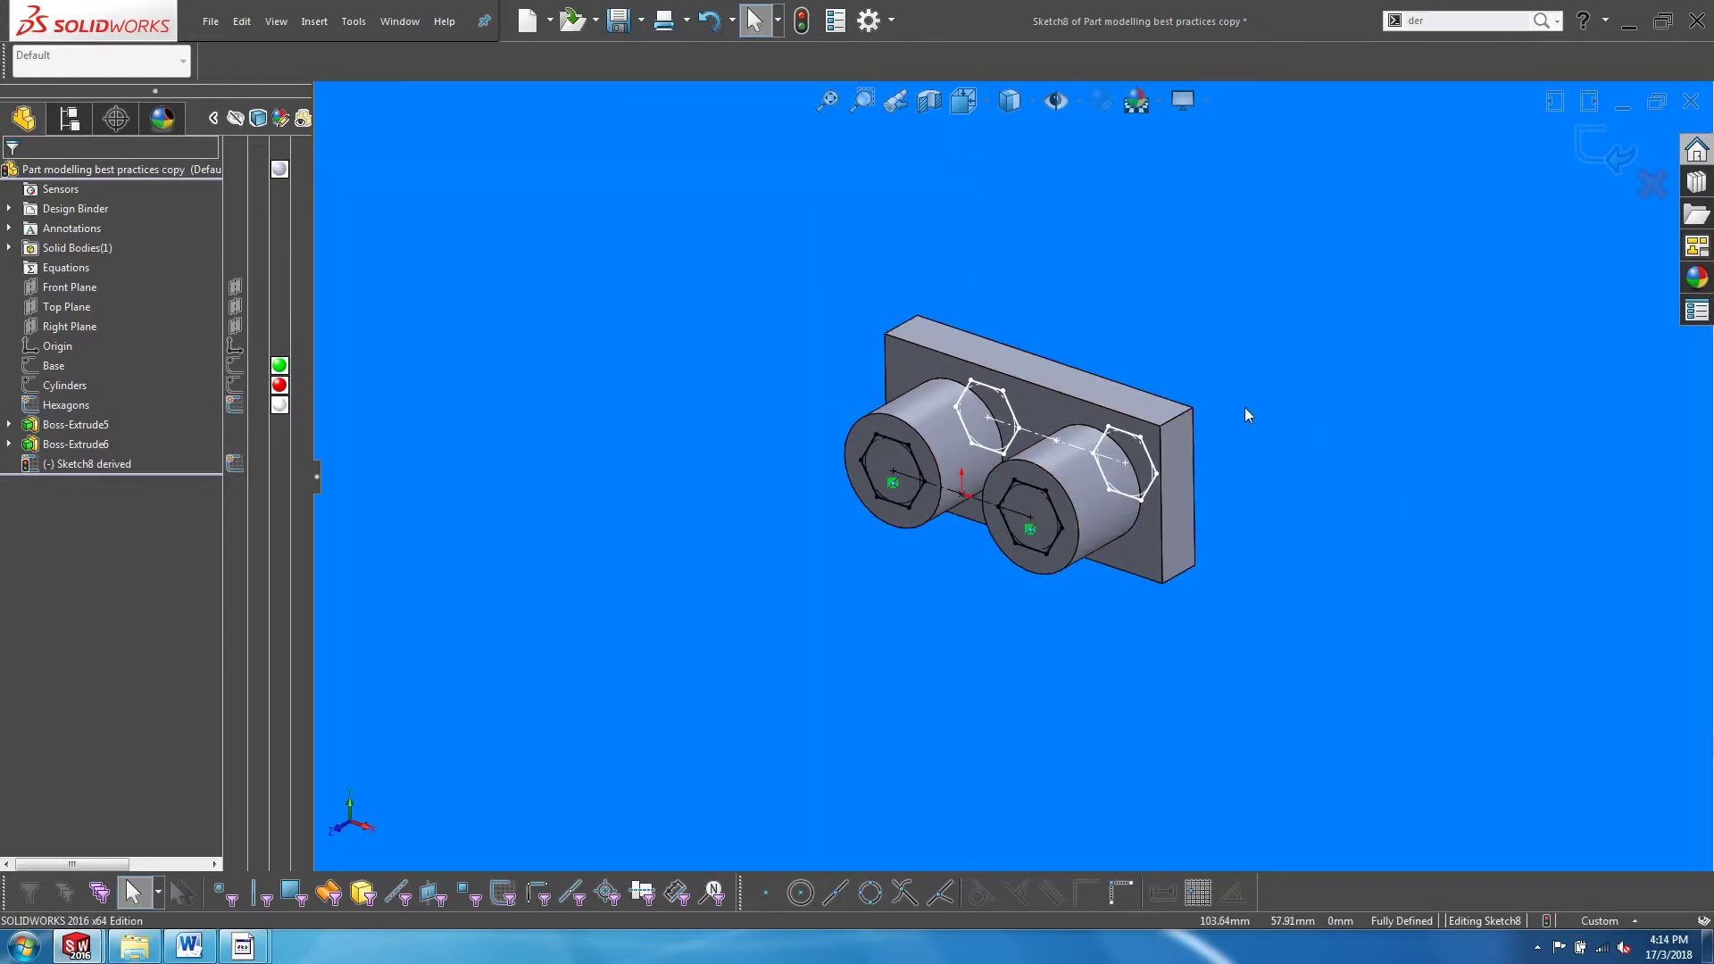
left_click(1596, 159)
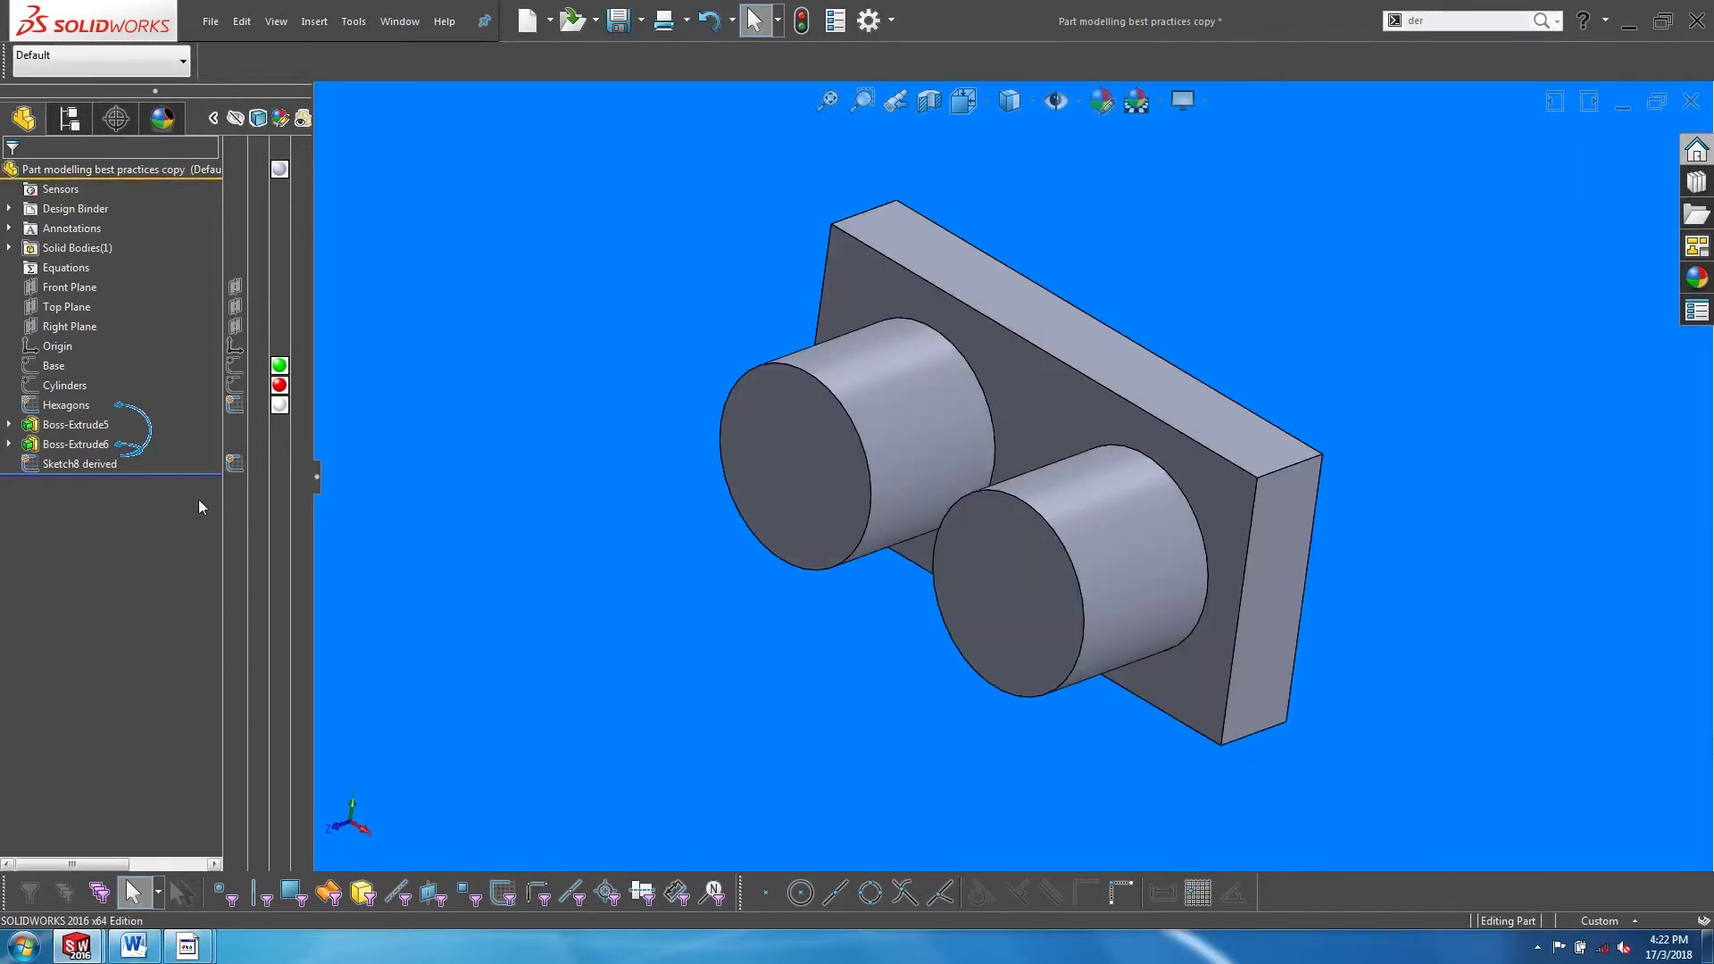
Cut-extrude the derived hexagon sketch into both cylinders with the Up To Next end condition.
left_click(79, 463)
key("s")
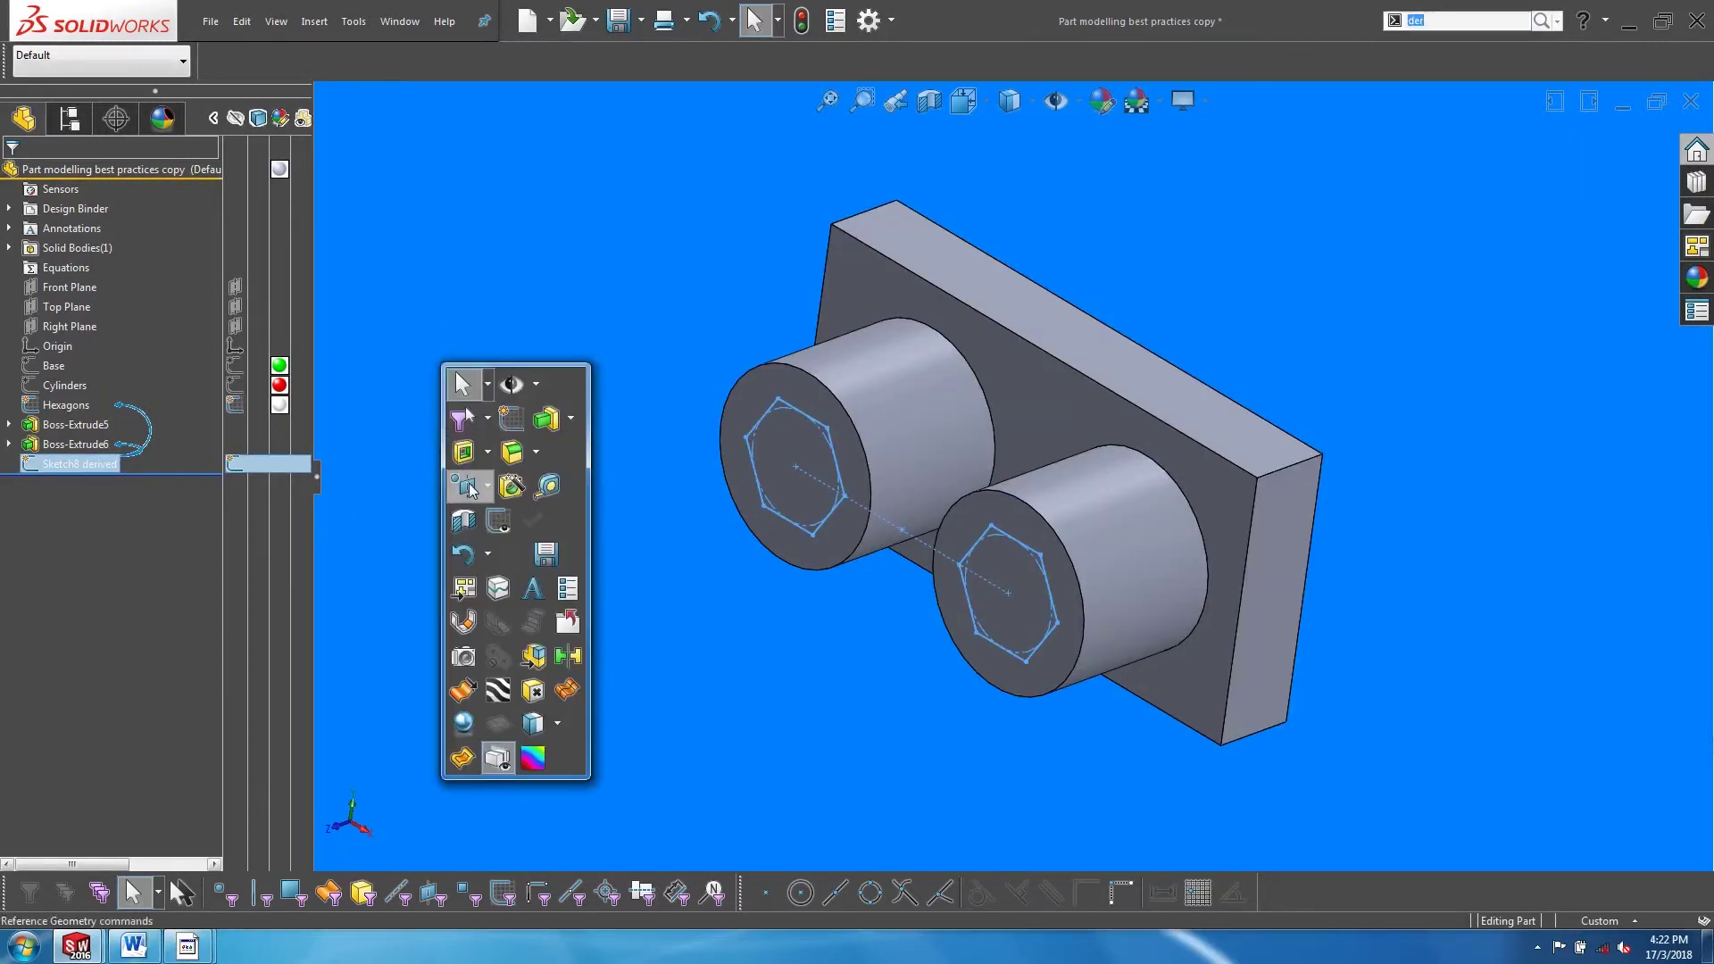
left_click(463, 451)
left_click(382, 233)
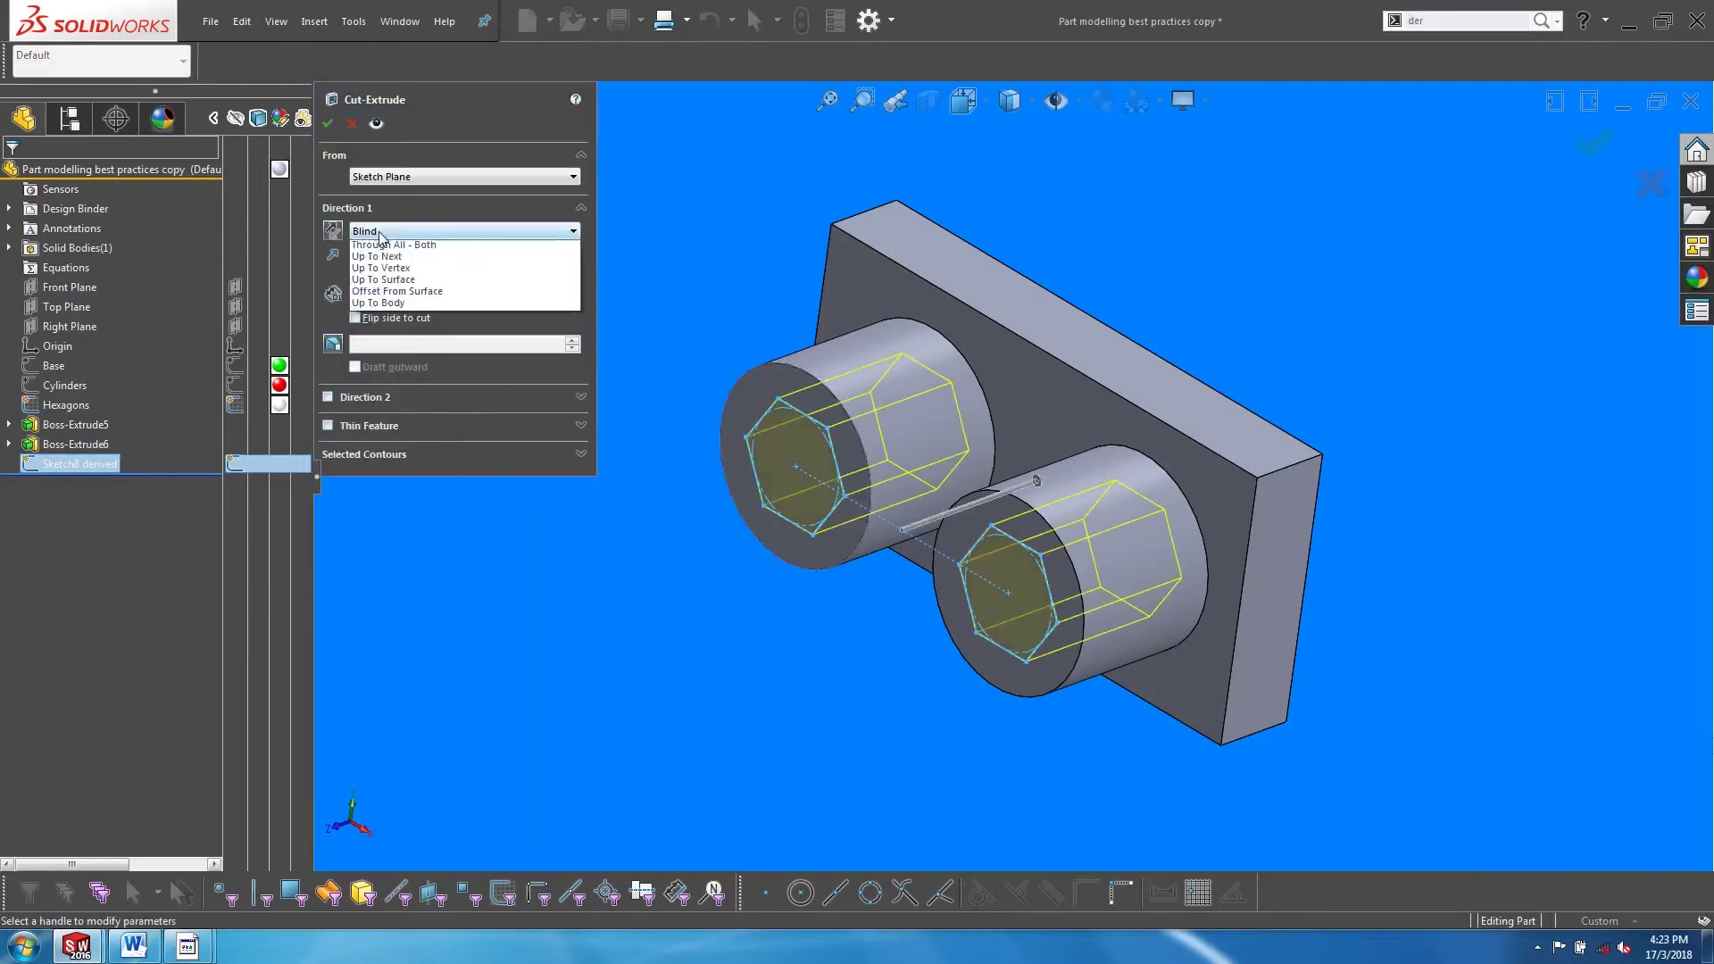
left_click(382, 286)
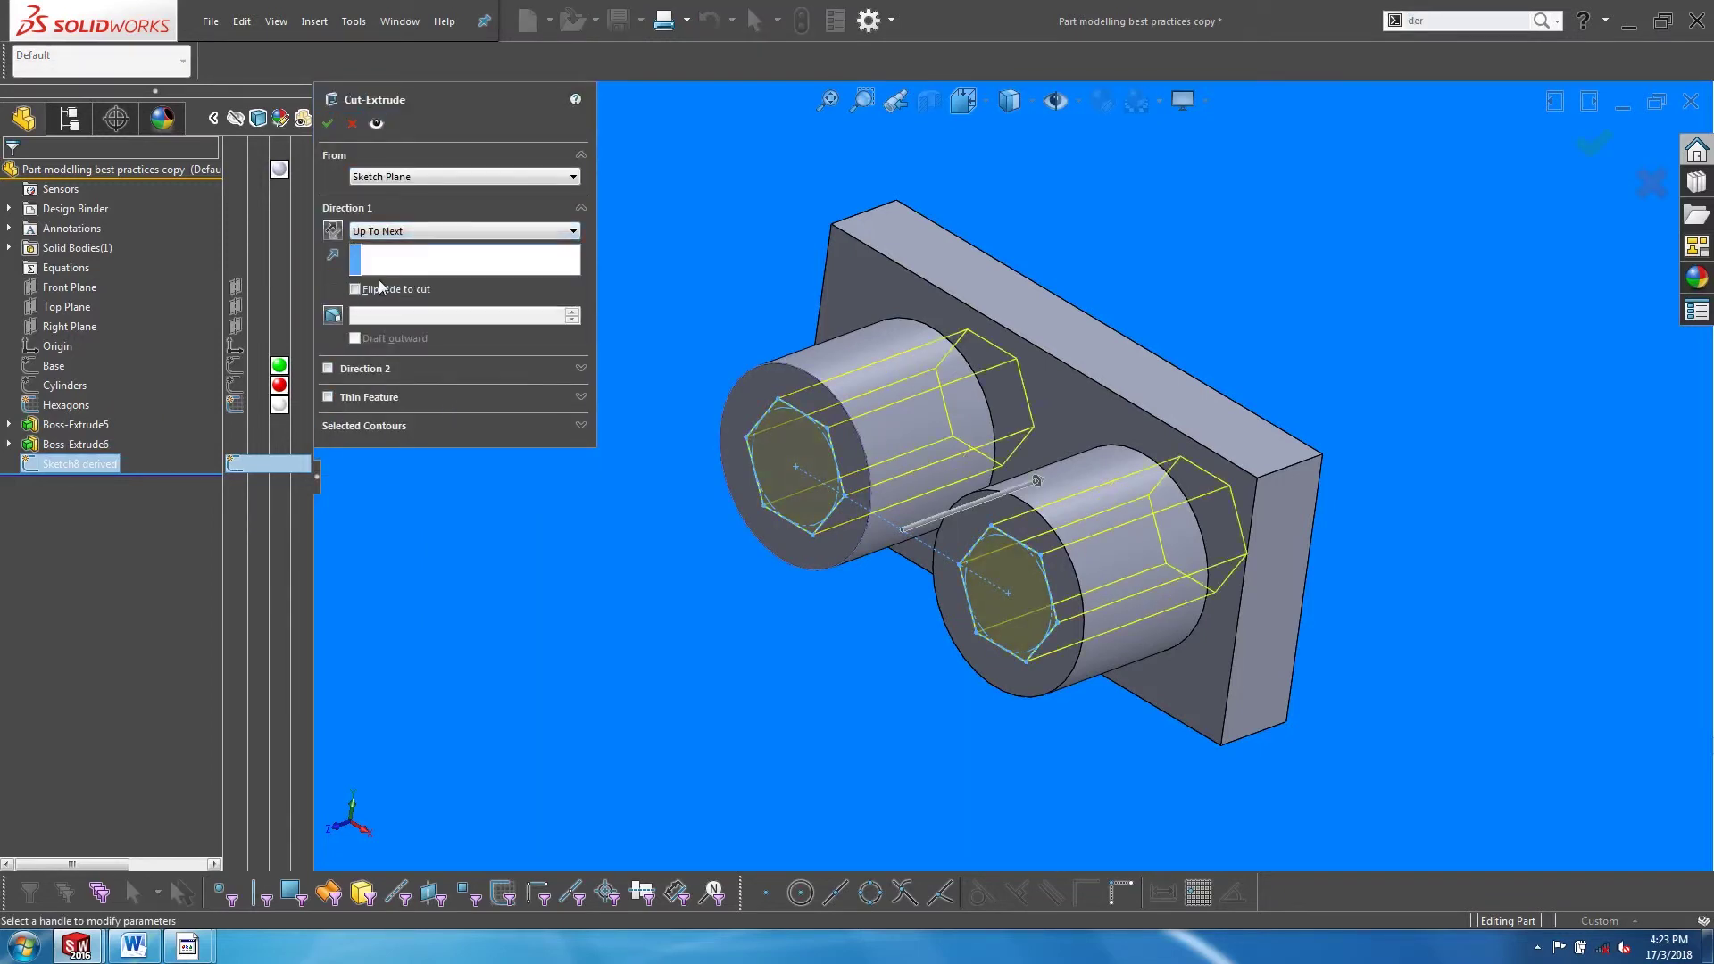
left_click(327, 125)
Edit the Base sketch and set the rectangle's height to 40 mm.
middle_click_drag(613, 360, 1075, 480)
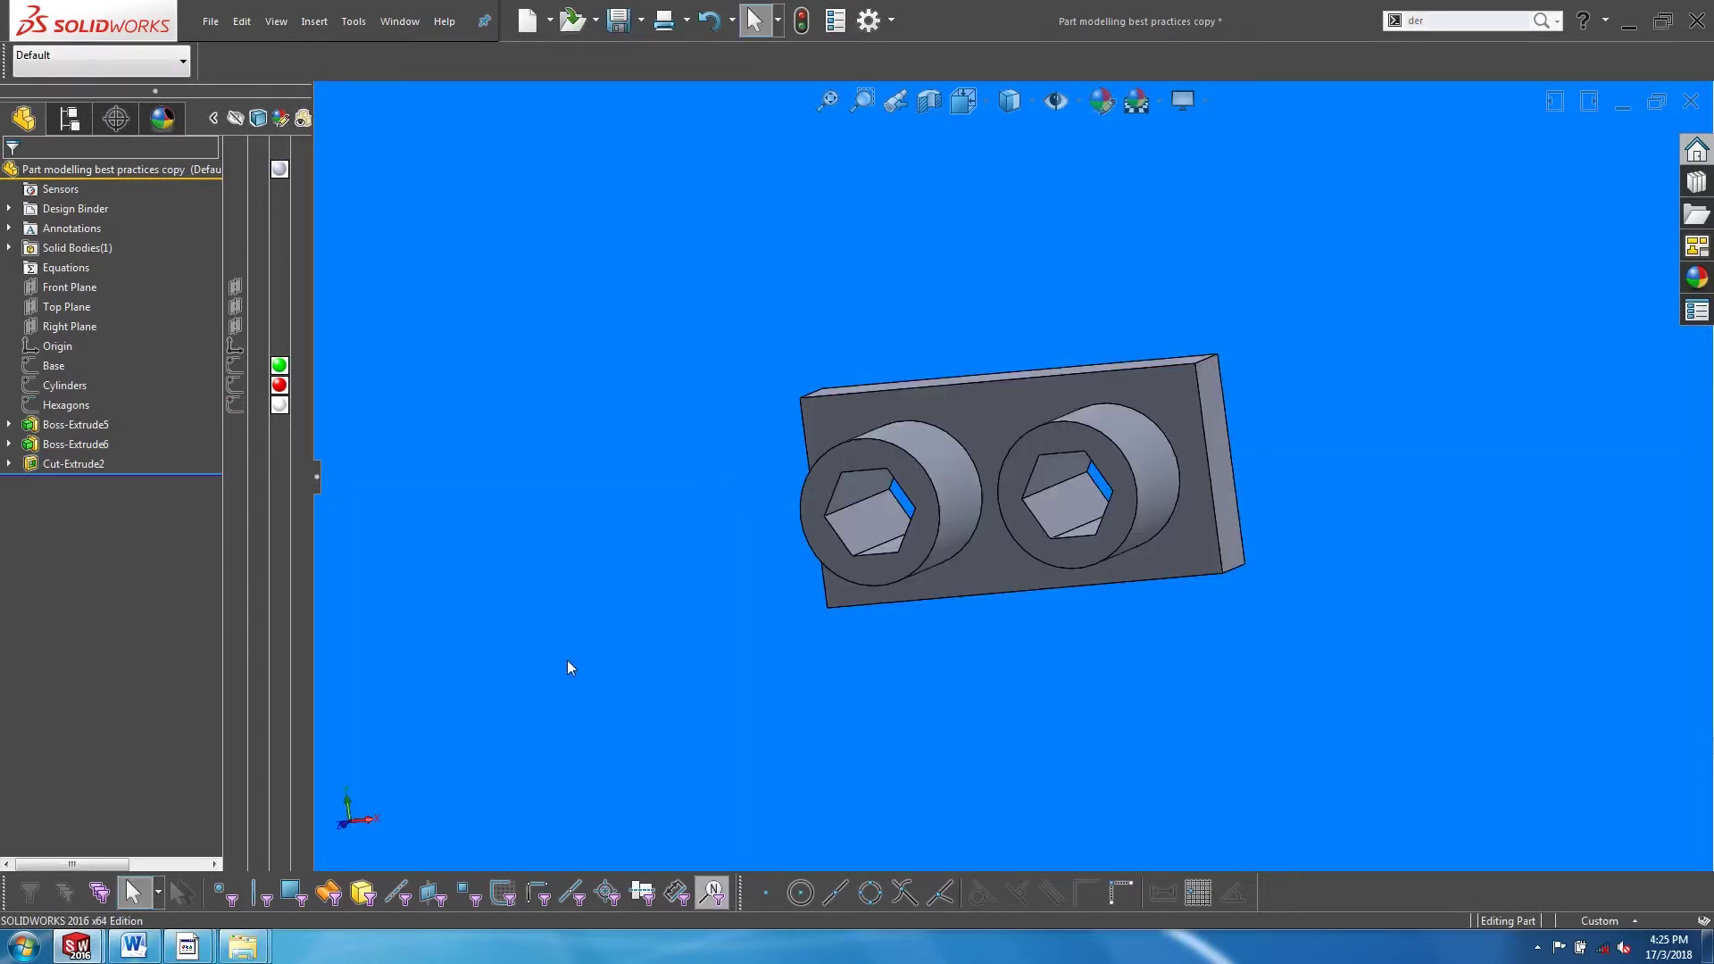
scroll(991, 447, "down", 3)
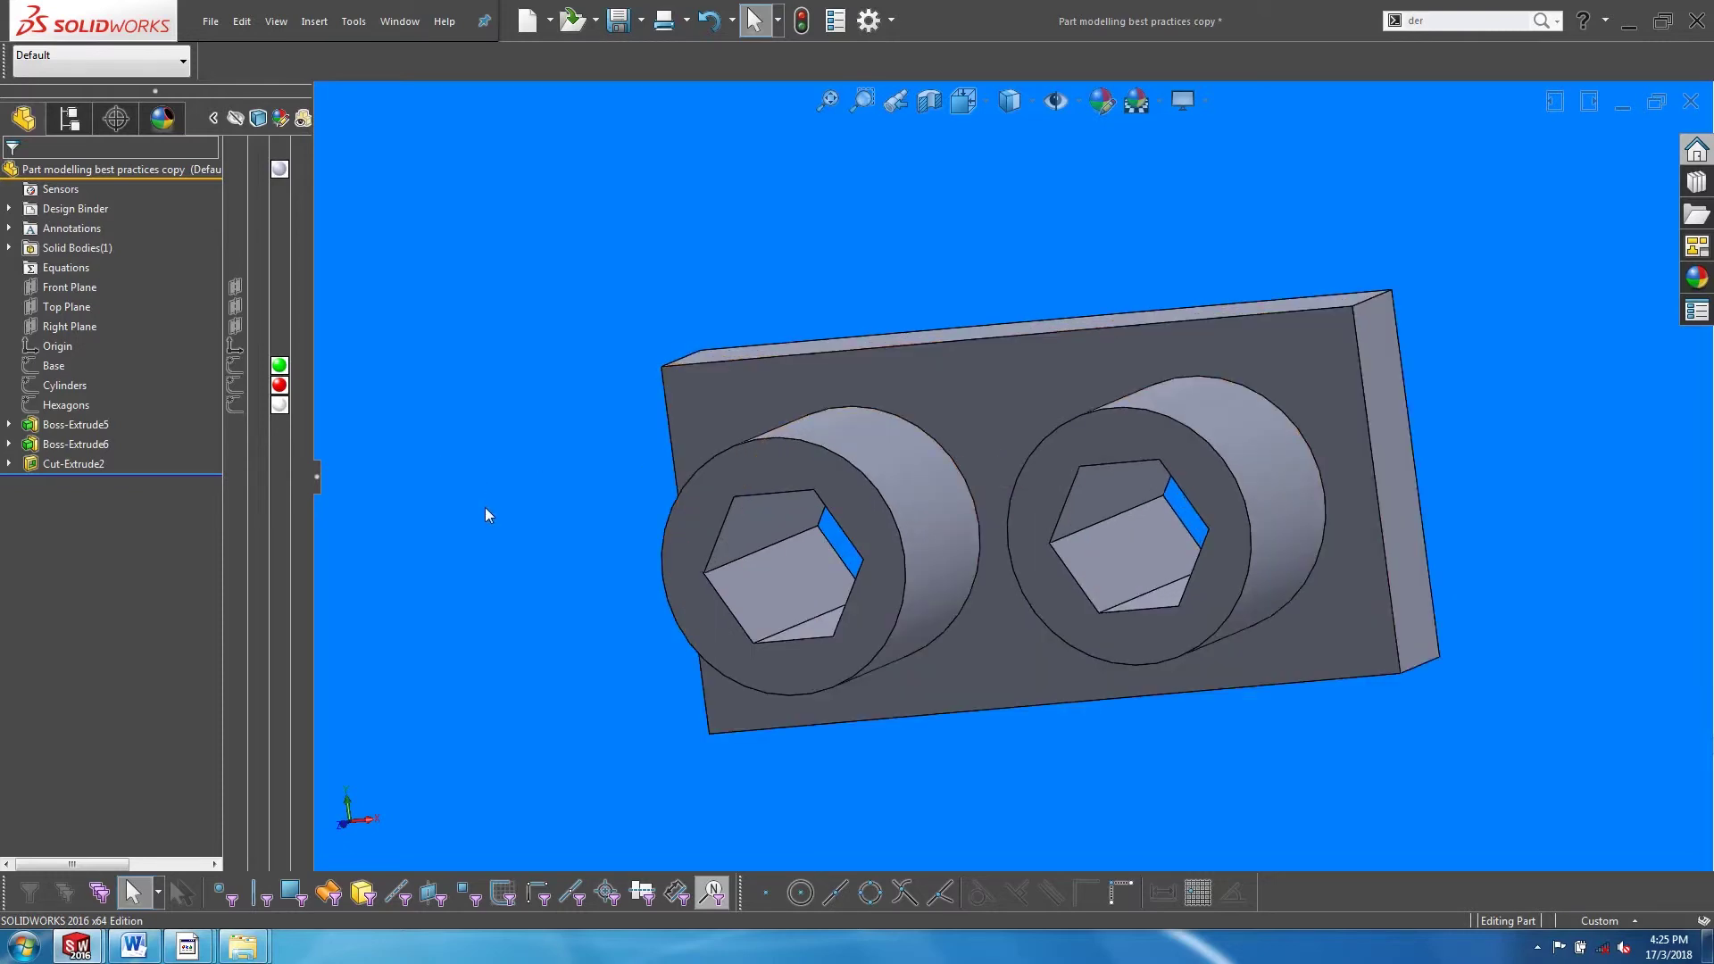
left_click(65, 361)
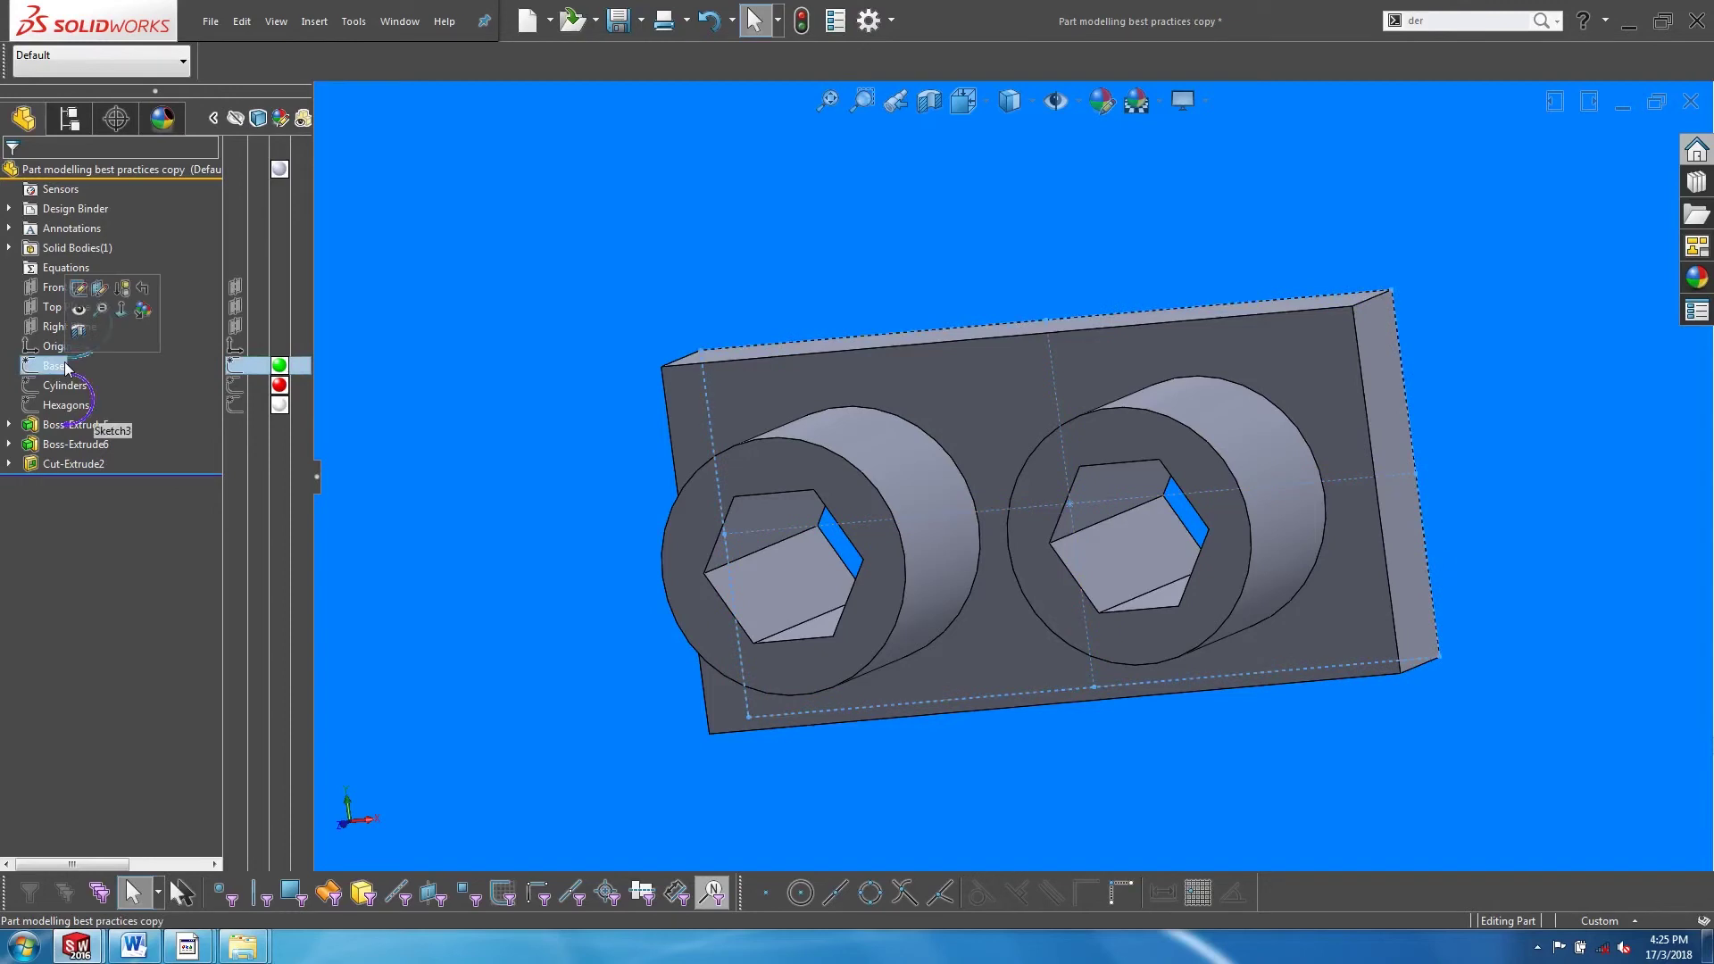
left_click(79, 291)
key("s")
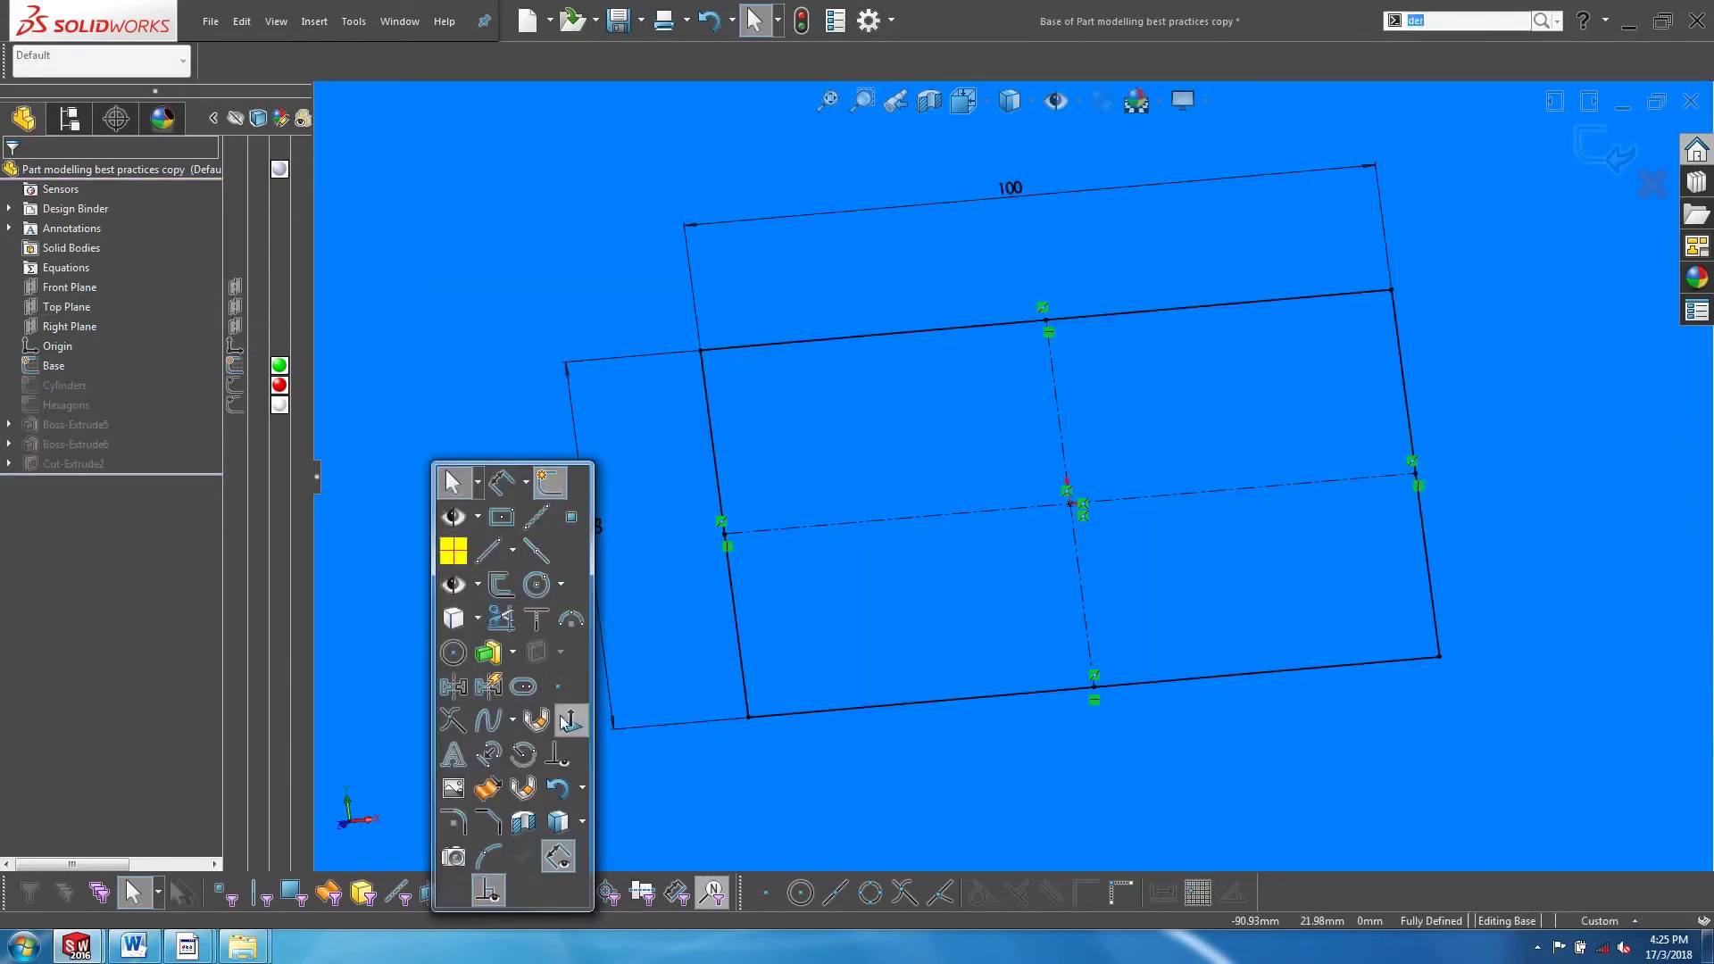
double_click(601, 531)
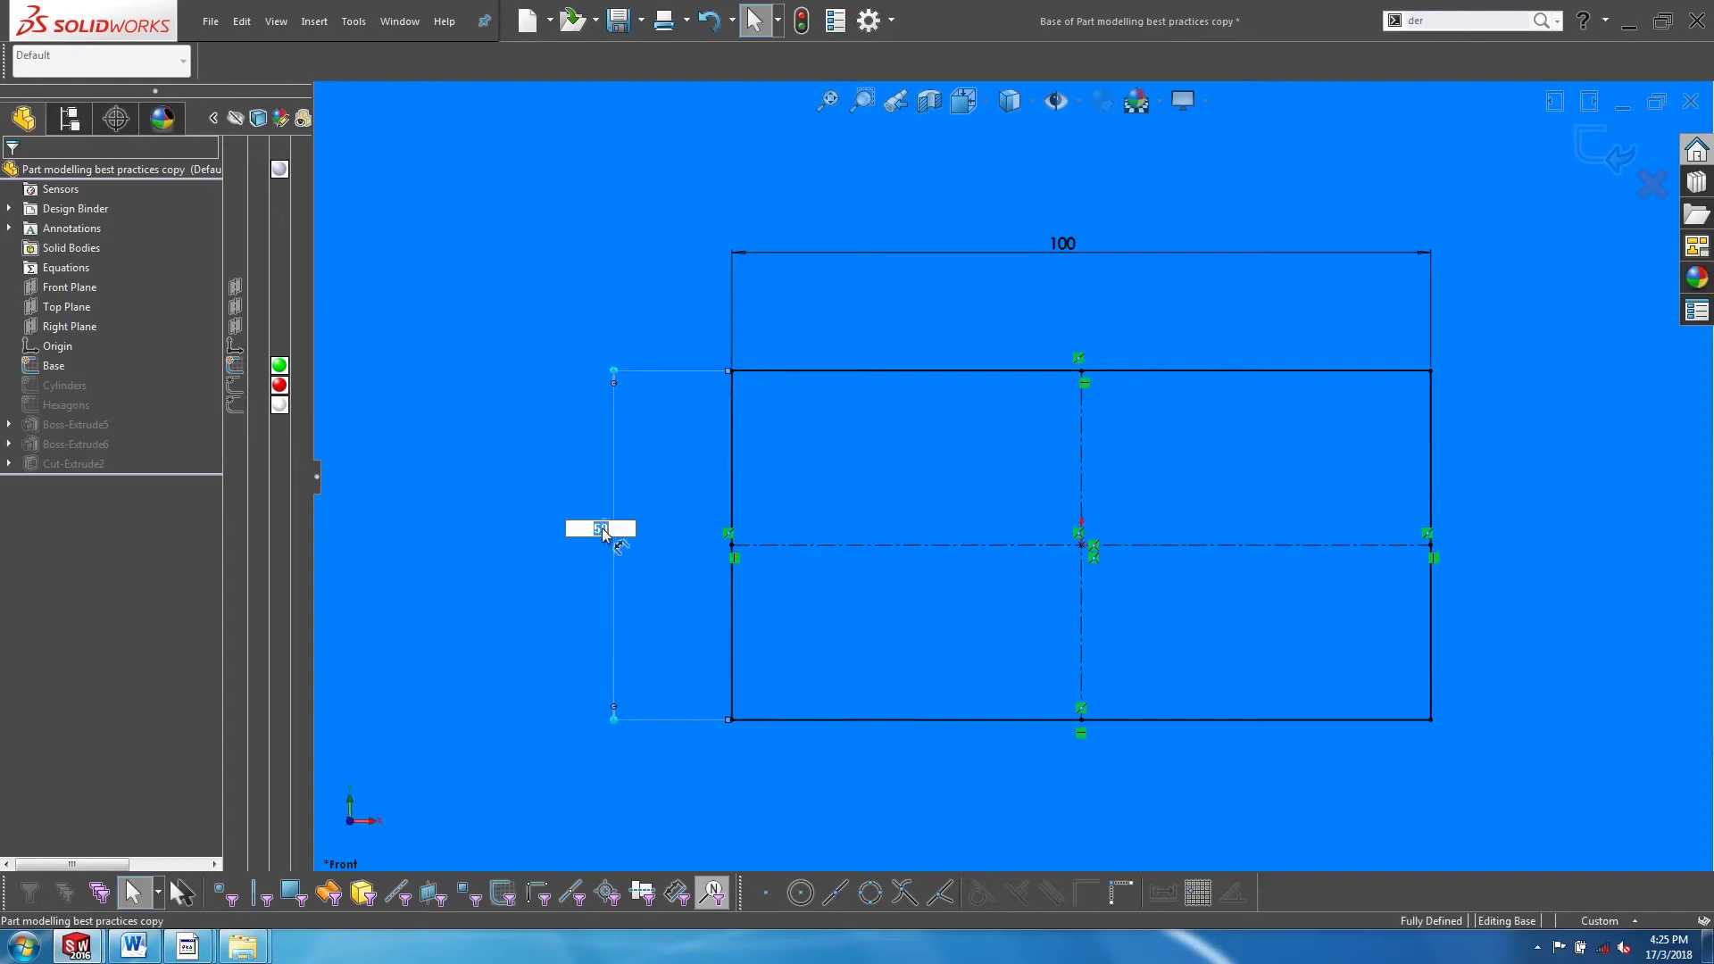
type("40")
key("Return")
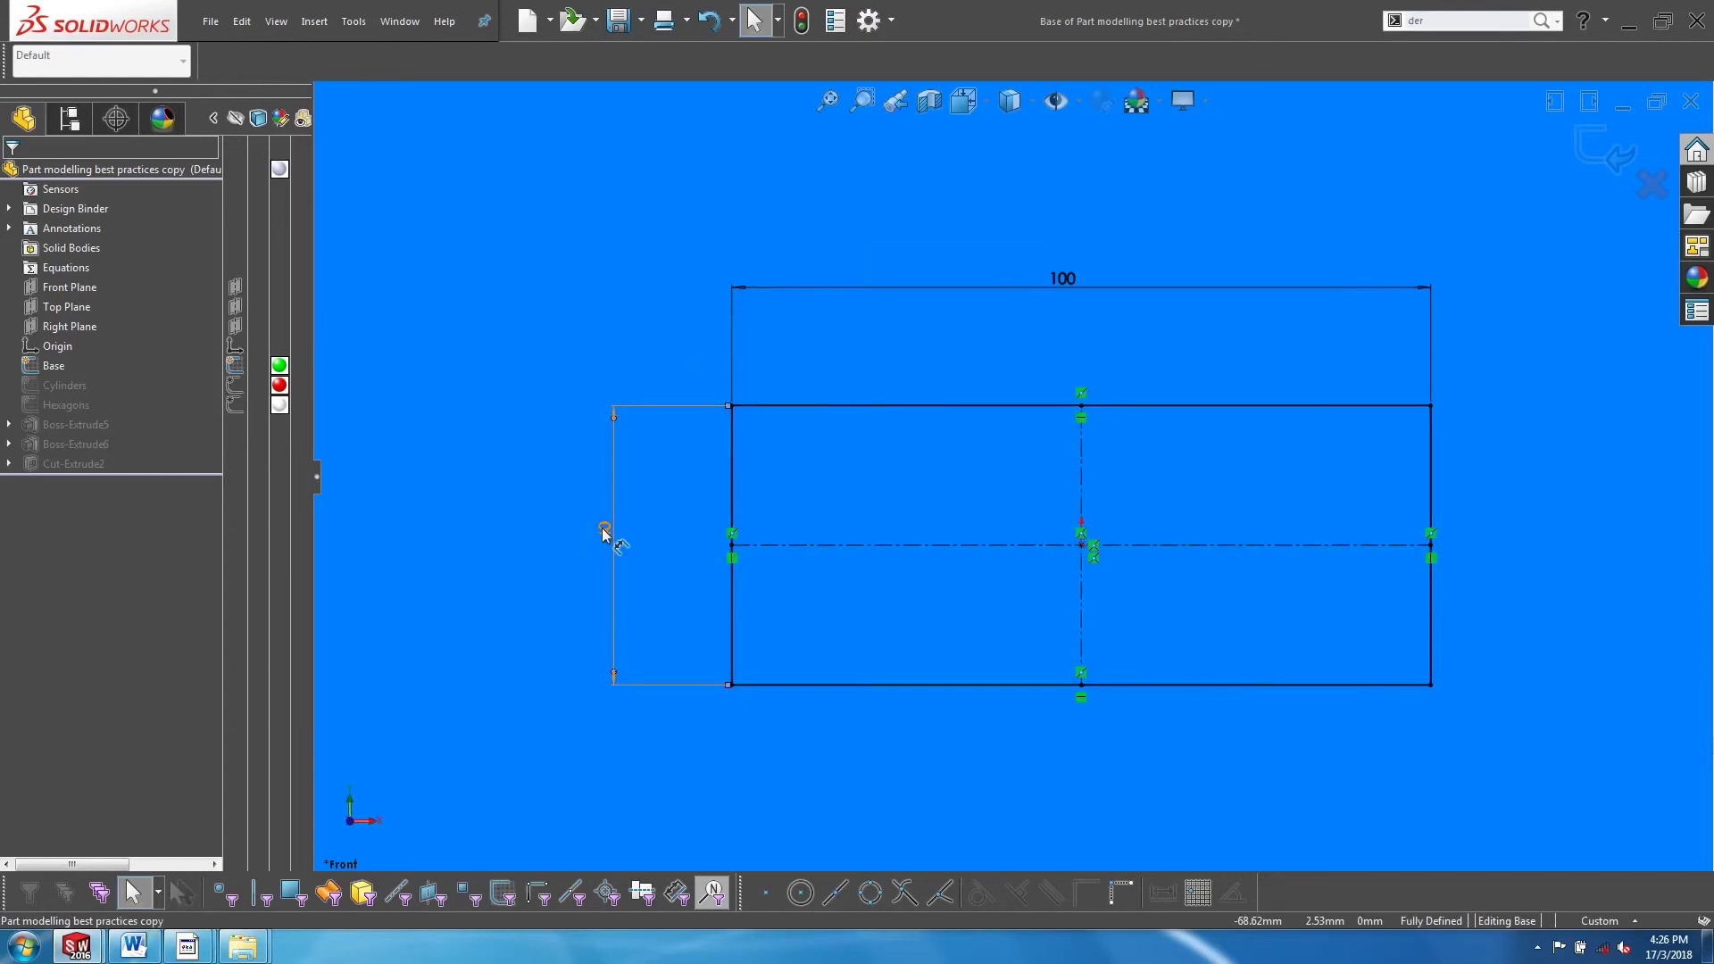
Add an outward rectangular step to the upper edge of the Base rectangle with the Jog Line tool.
type("s")
type("jo")
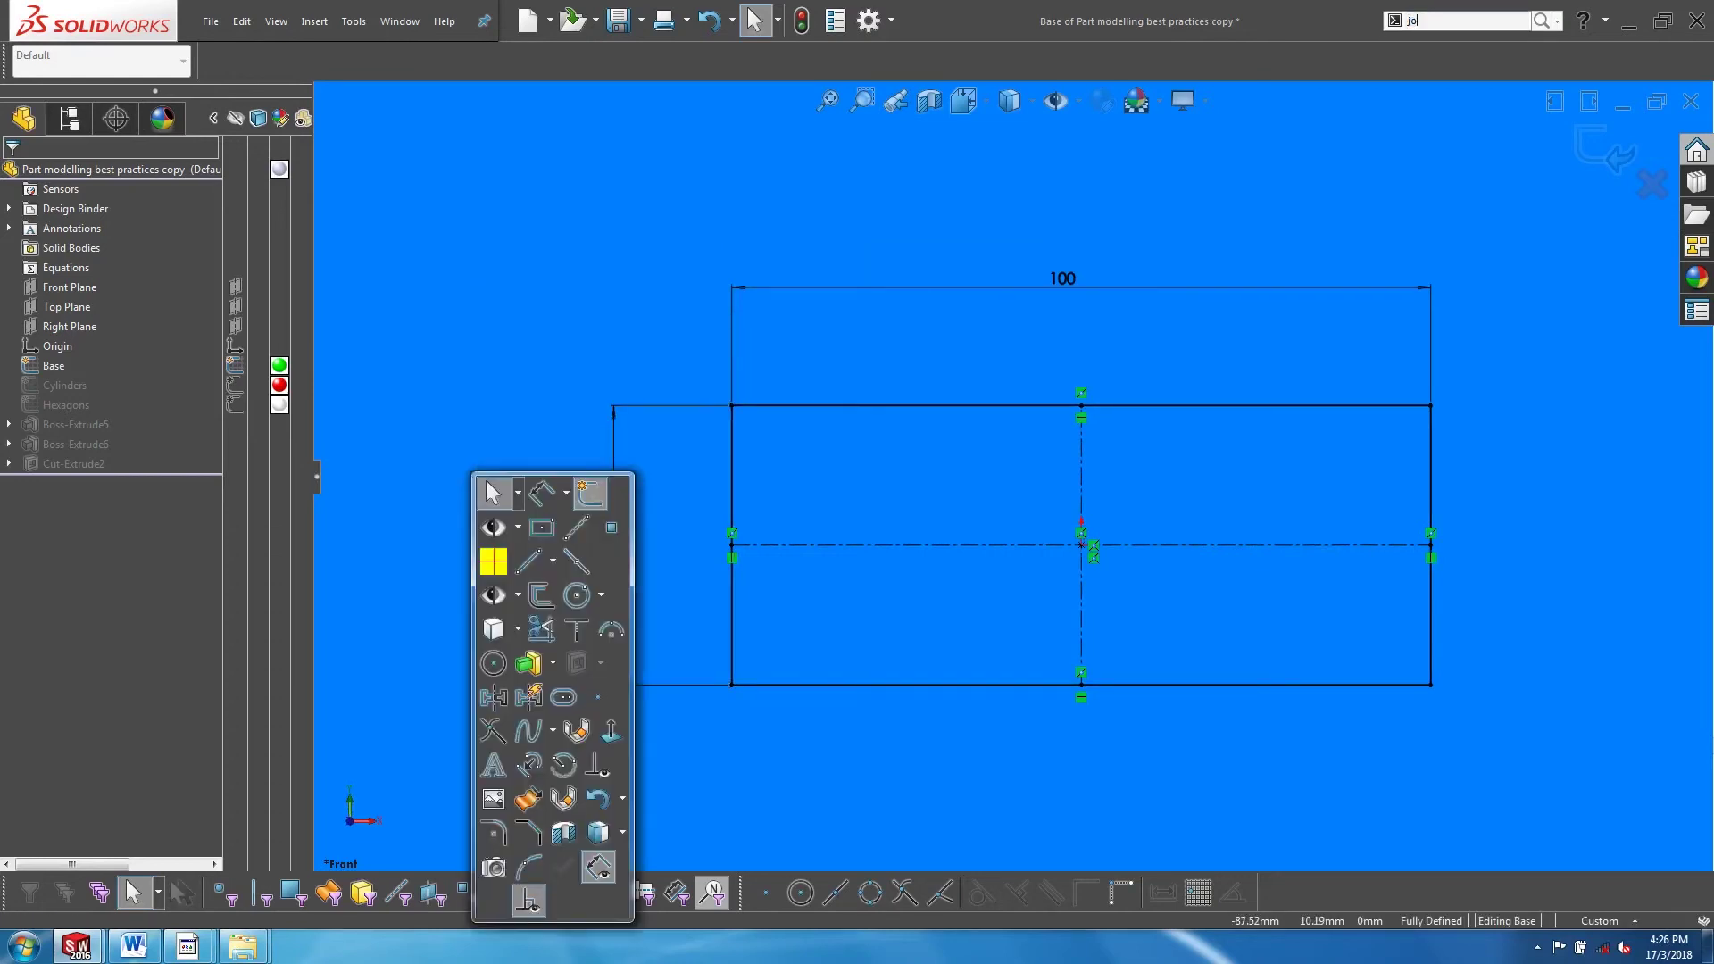
left_click(1413, 46)
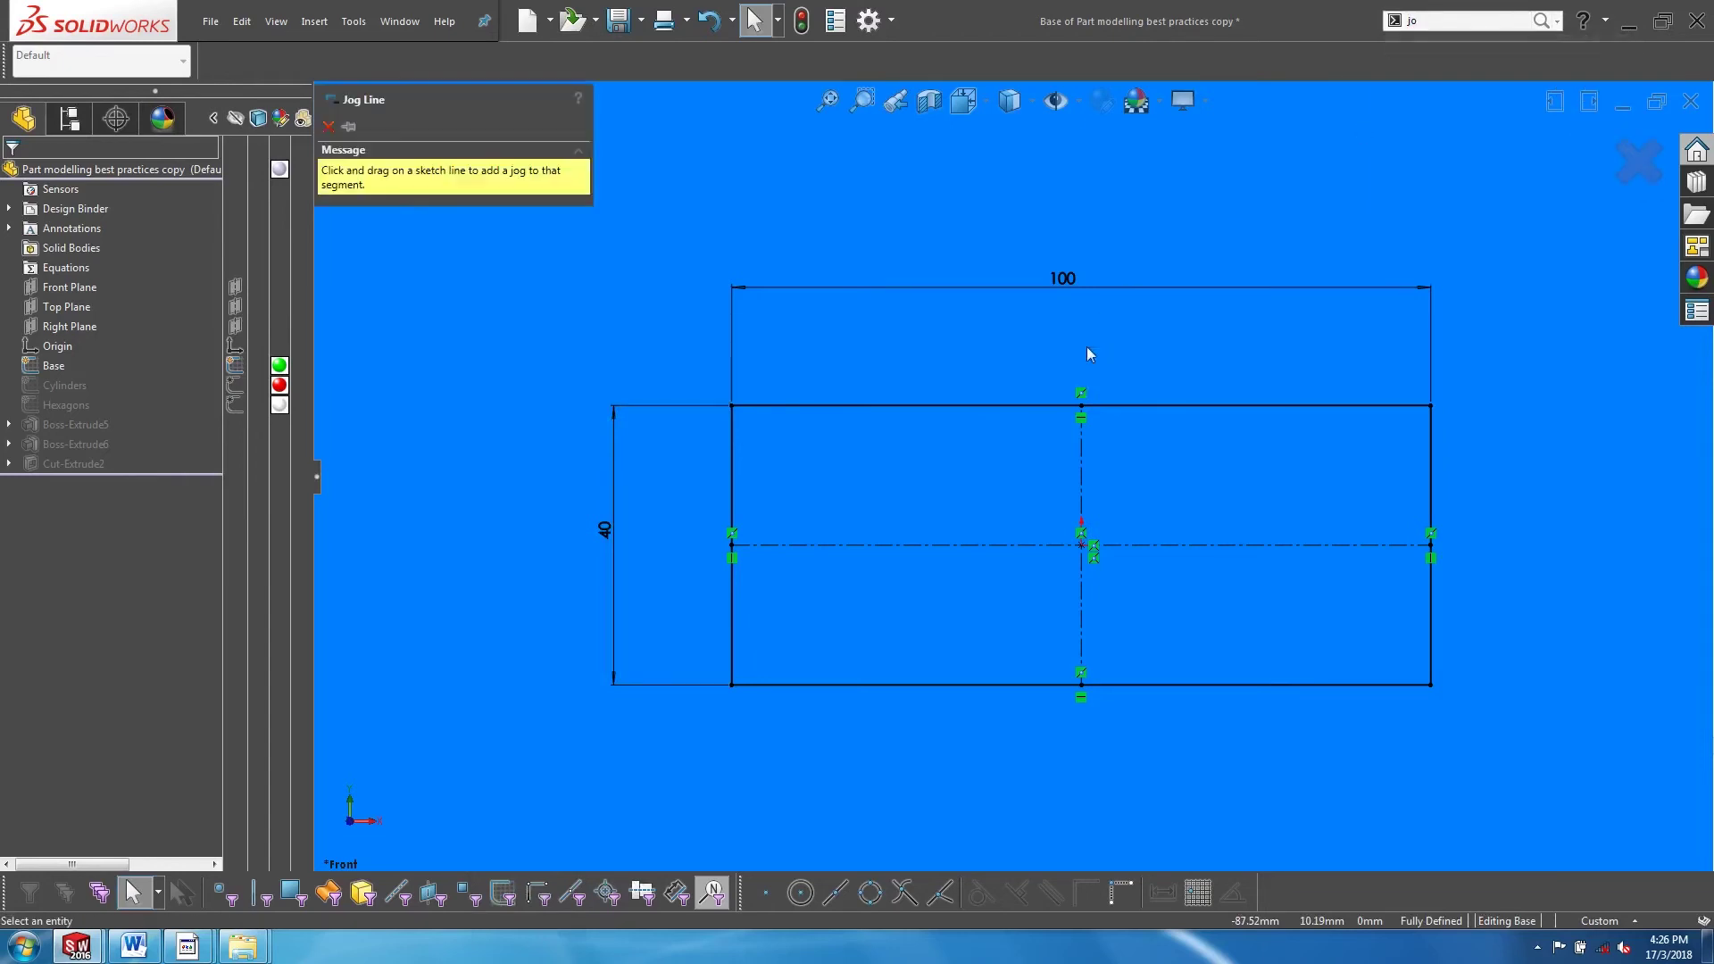
mouse_move(1117, 406)
left_mouse_down()
mouse_move(1110, 383)
mouse_move(964, 342)
left_mouse_up()
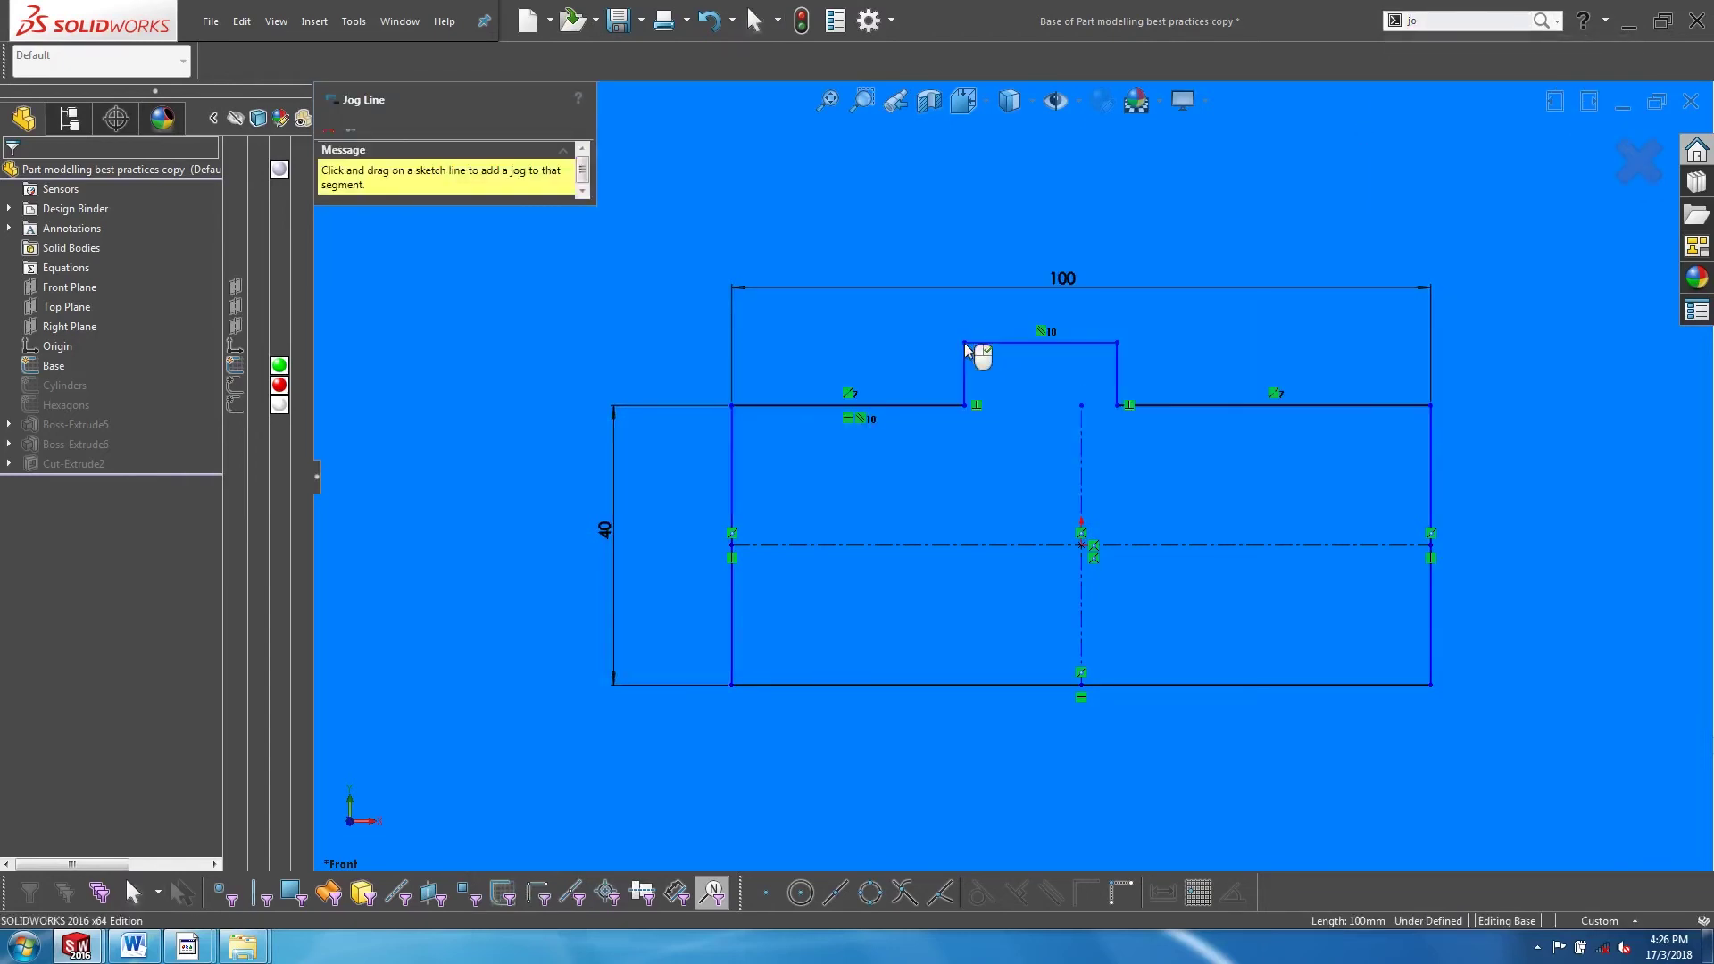
key("Escape")
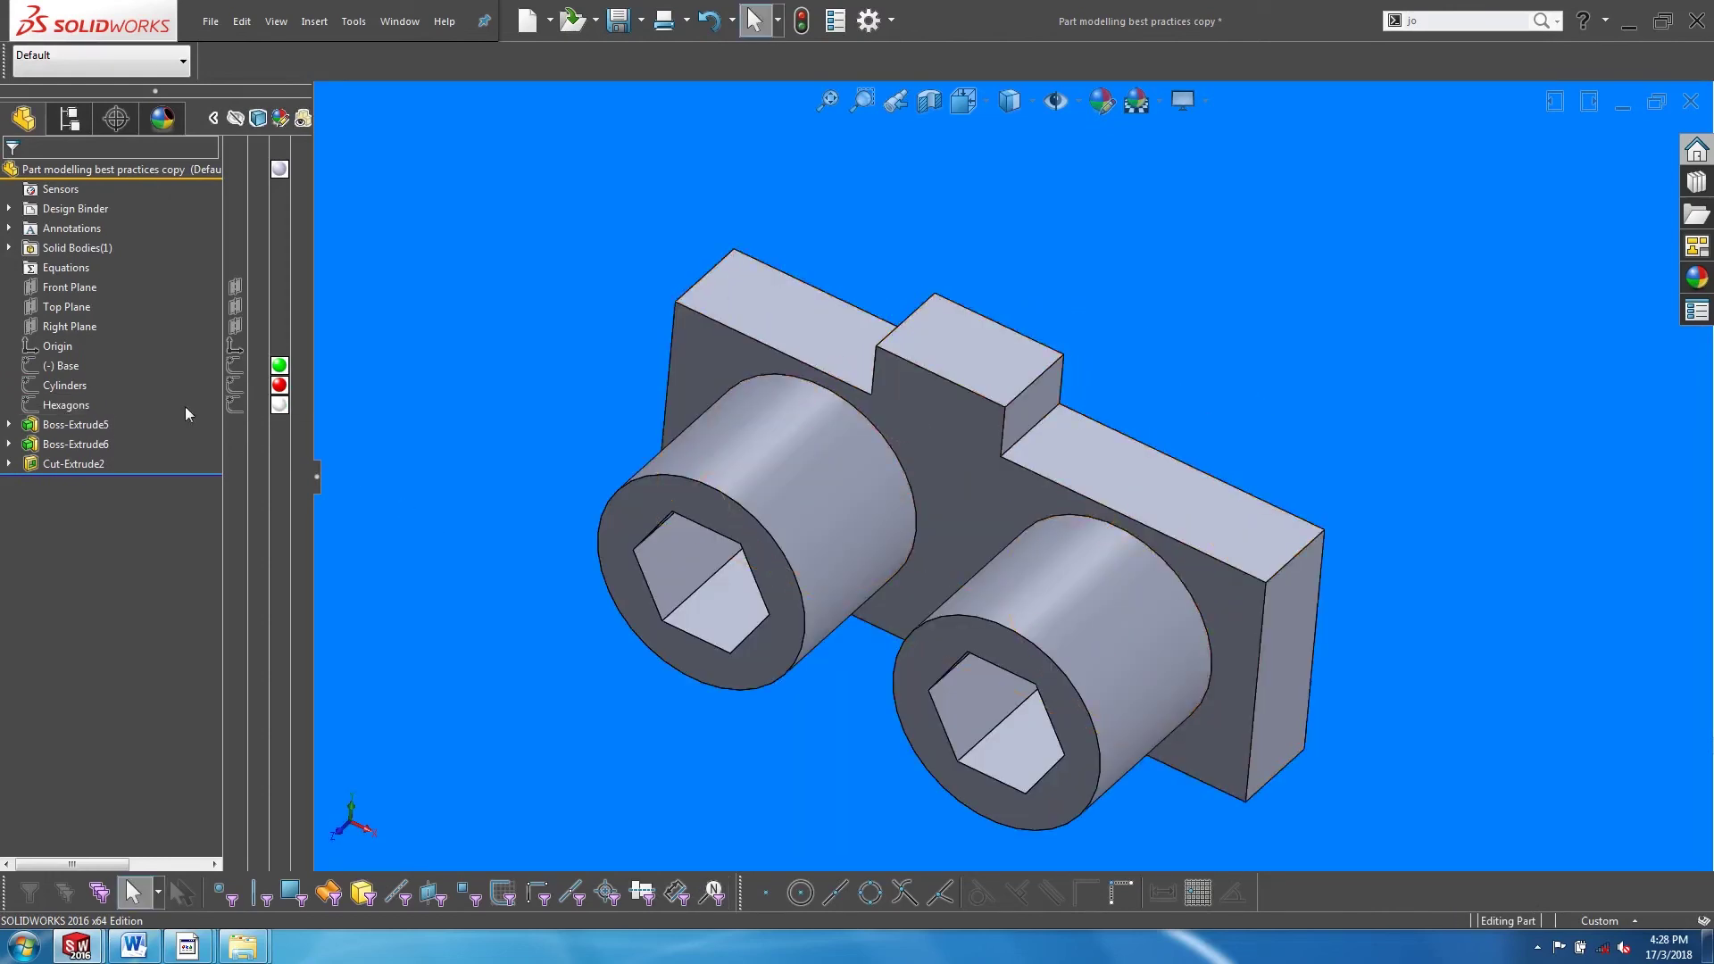
Group the Base, Cylinders and Hexagons sketches in a new feature tree folder named "master sketches".
left_click(67, 366)
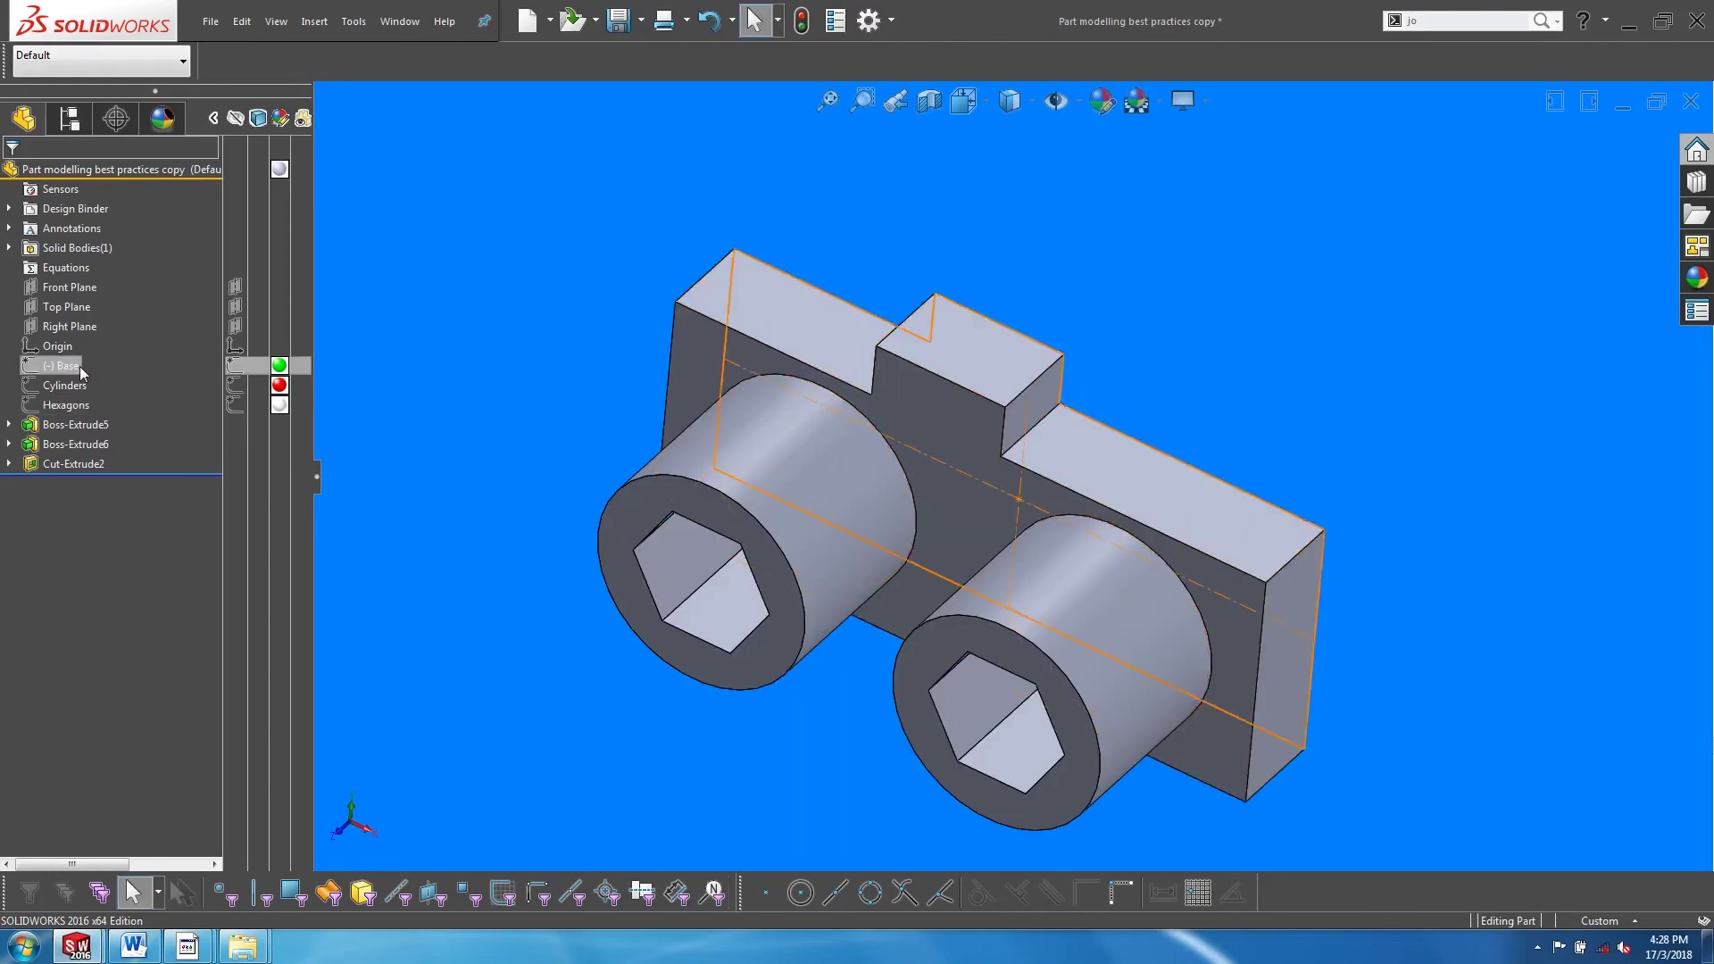
left_click(67, 406, "shift")
right_click(71, 406)
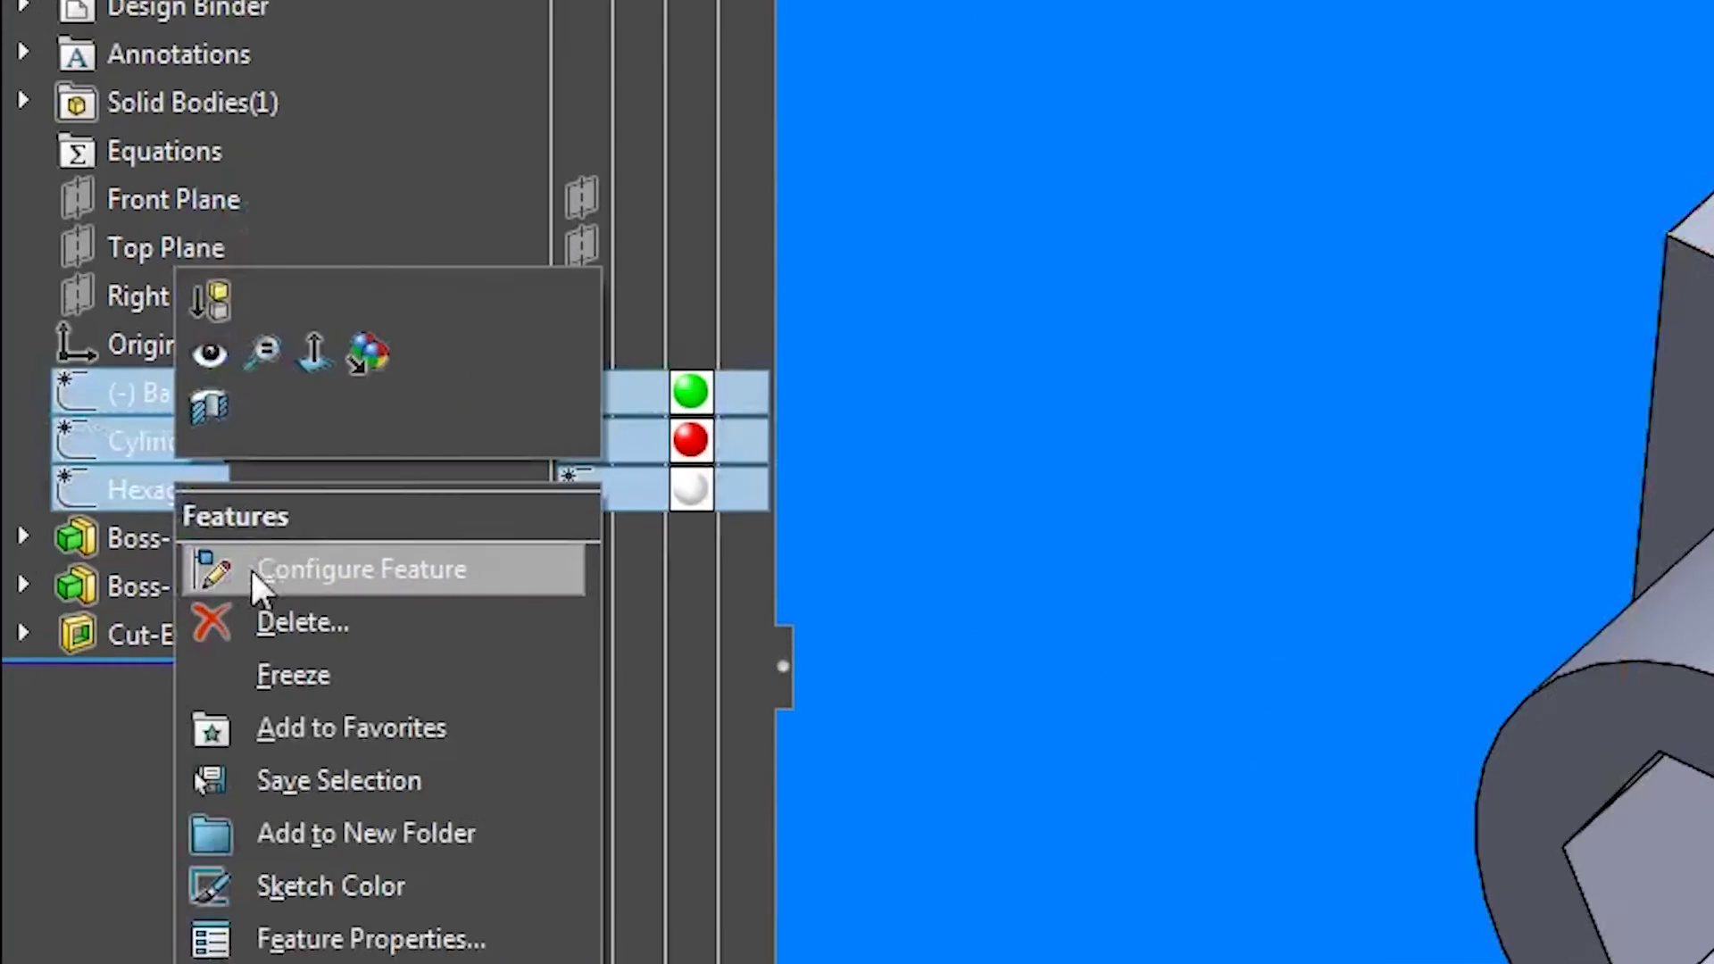
left_click(147, 544)
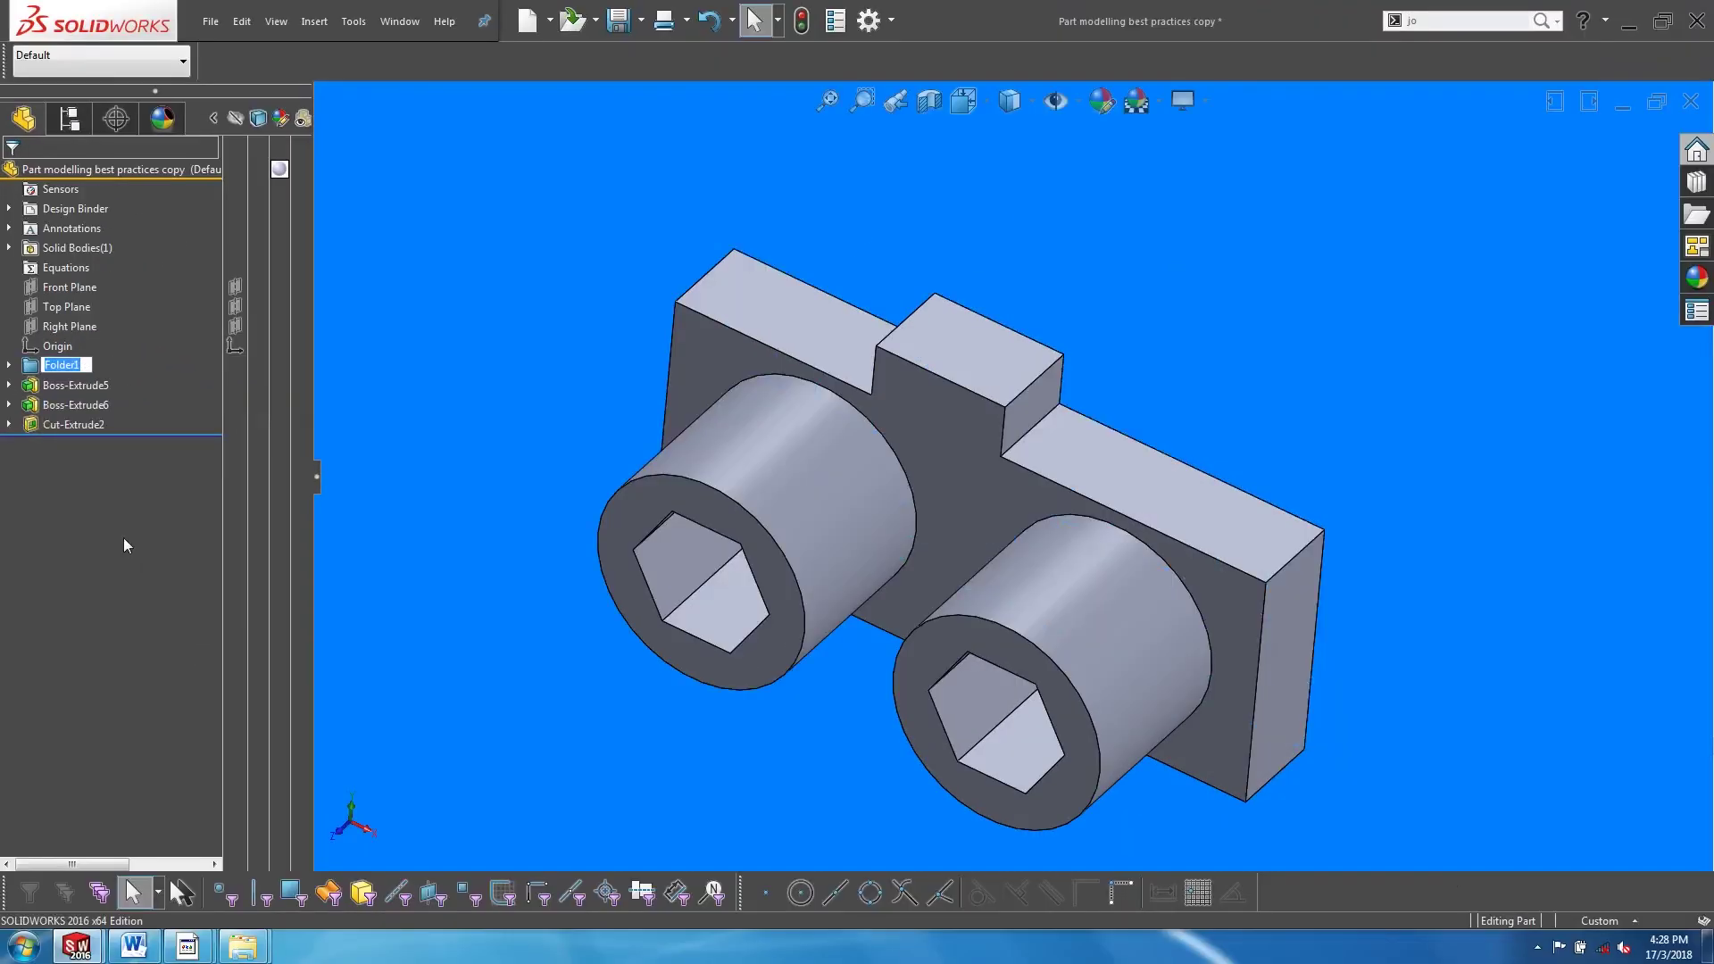
type("master sketc")
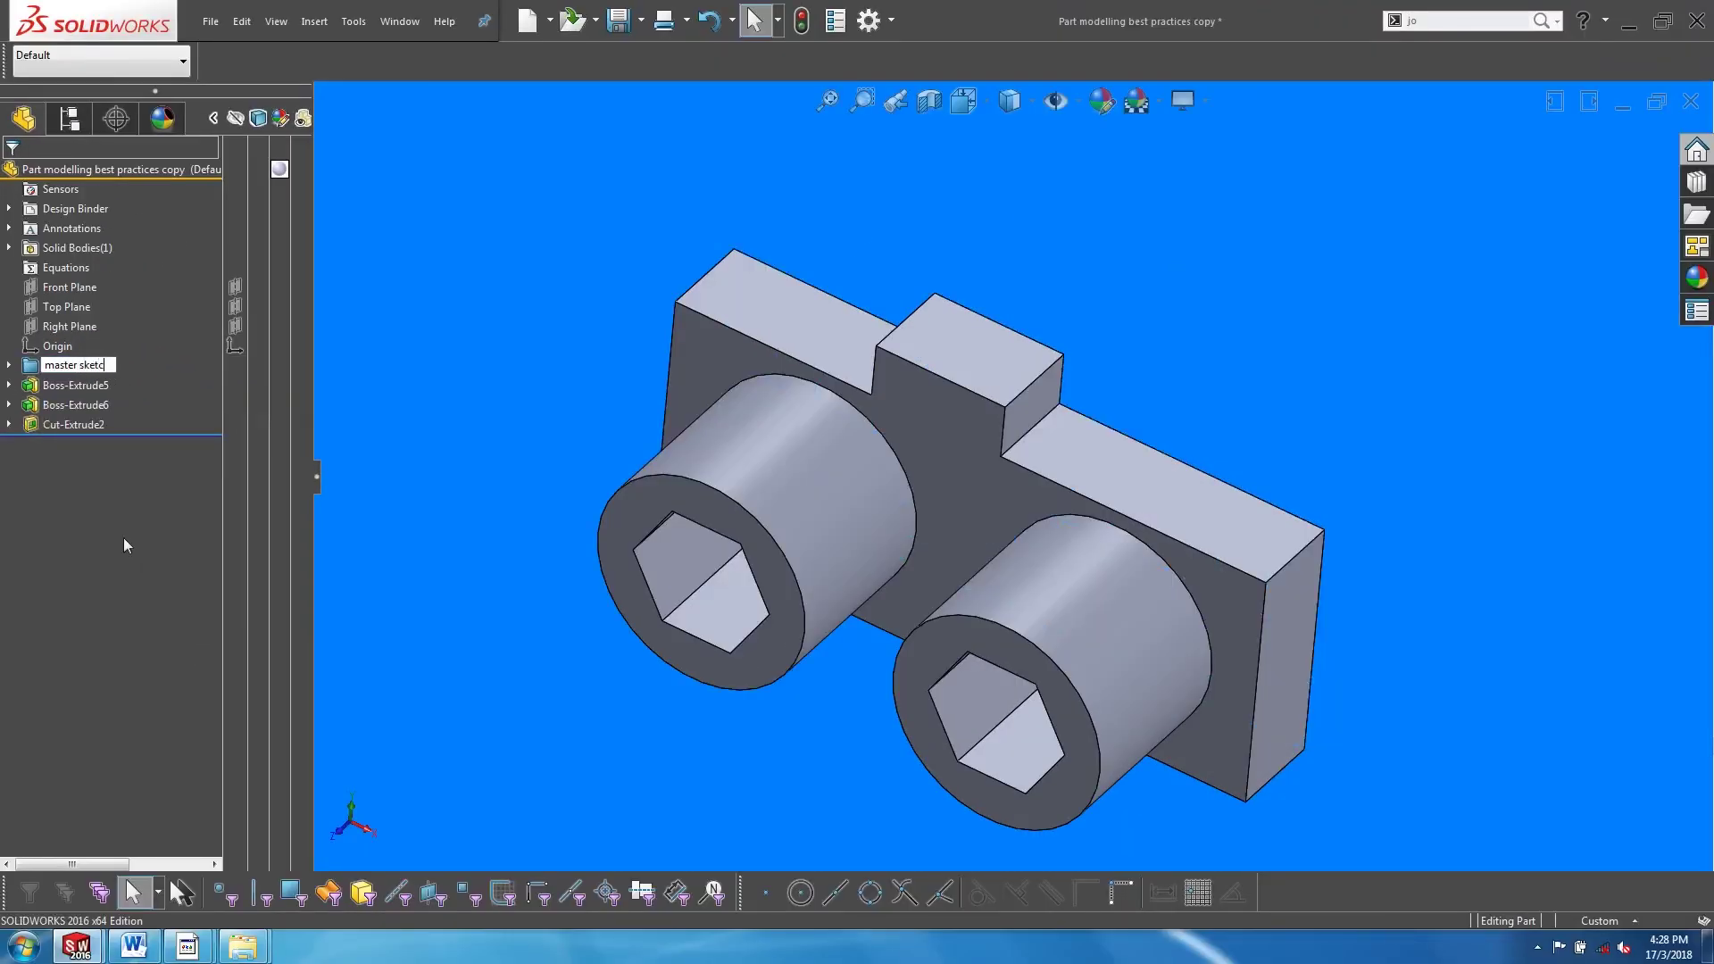
type("hes")
key("Return")
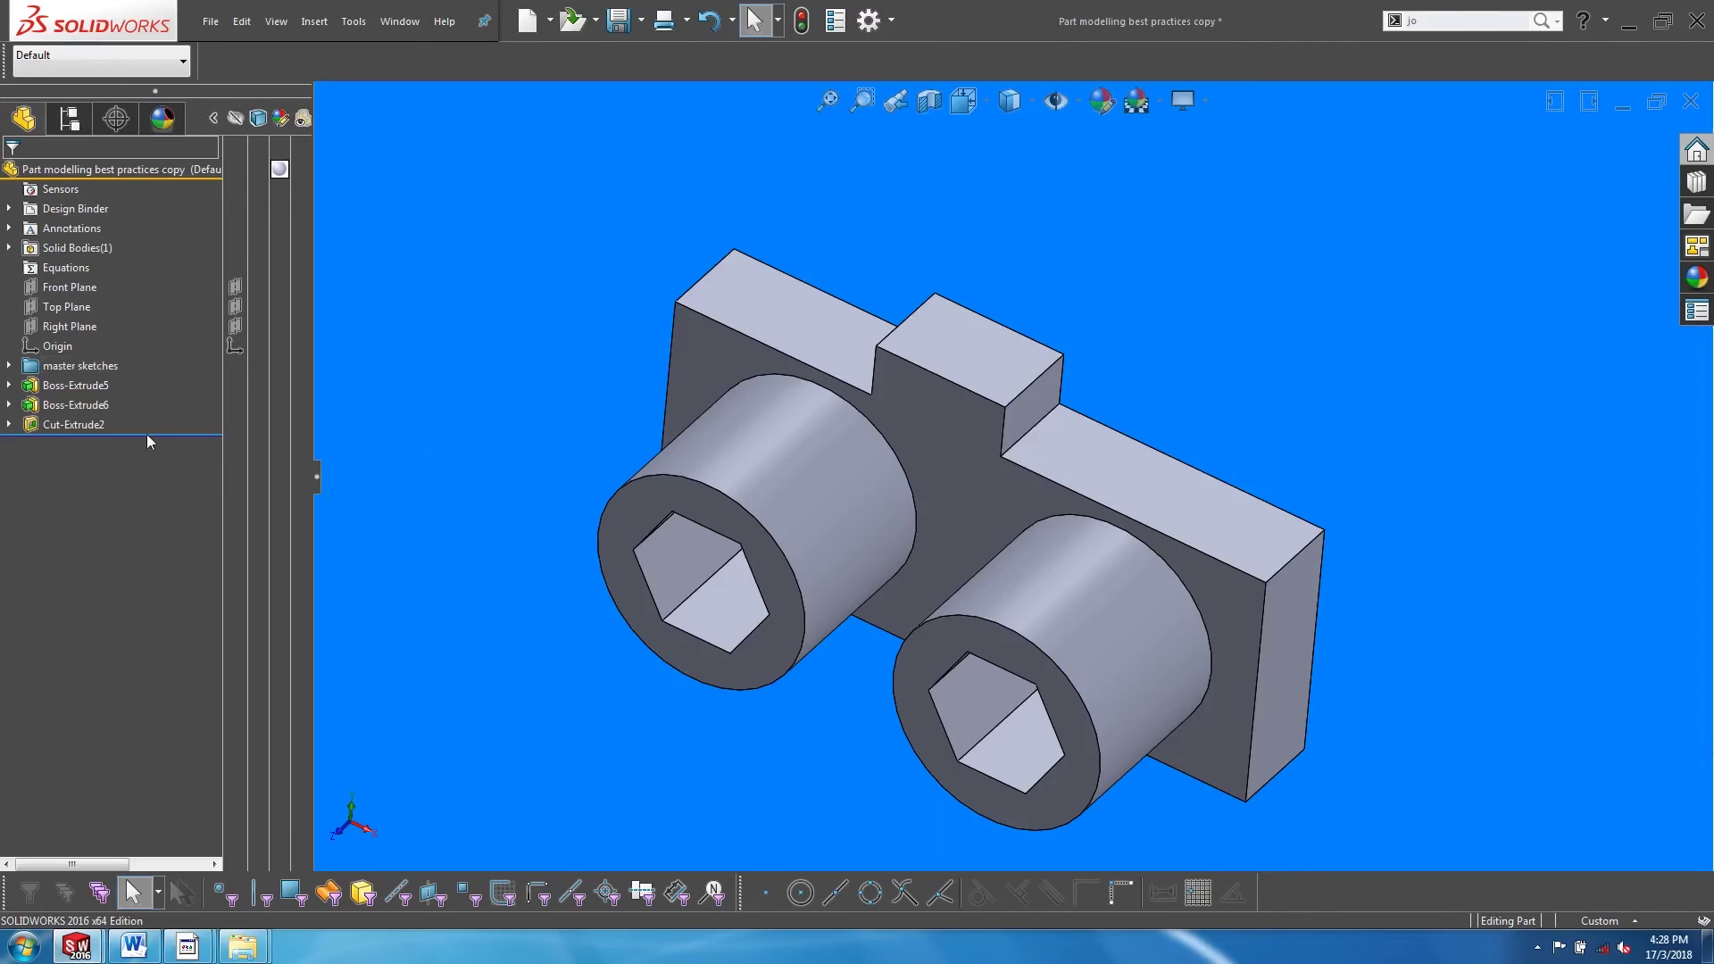